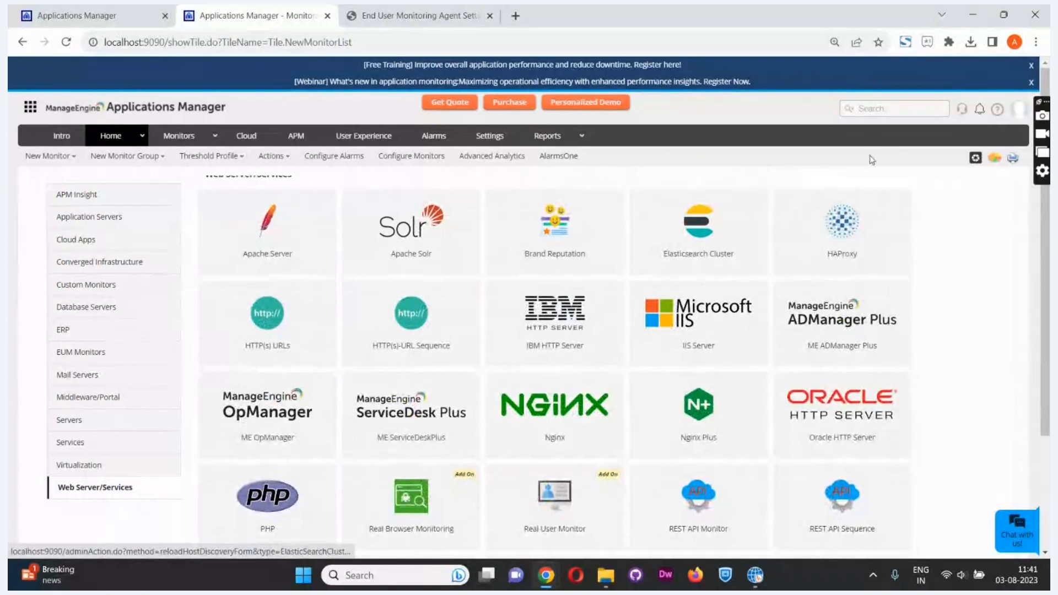
scroll(910, 462, down, 3)
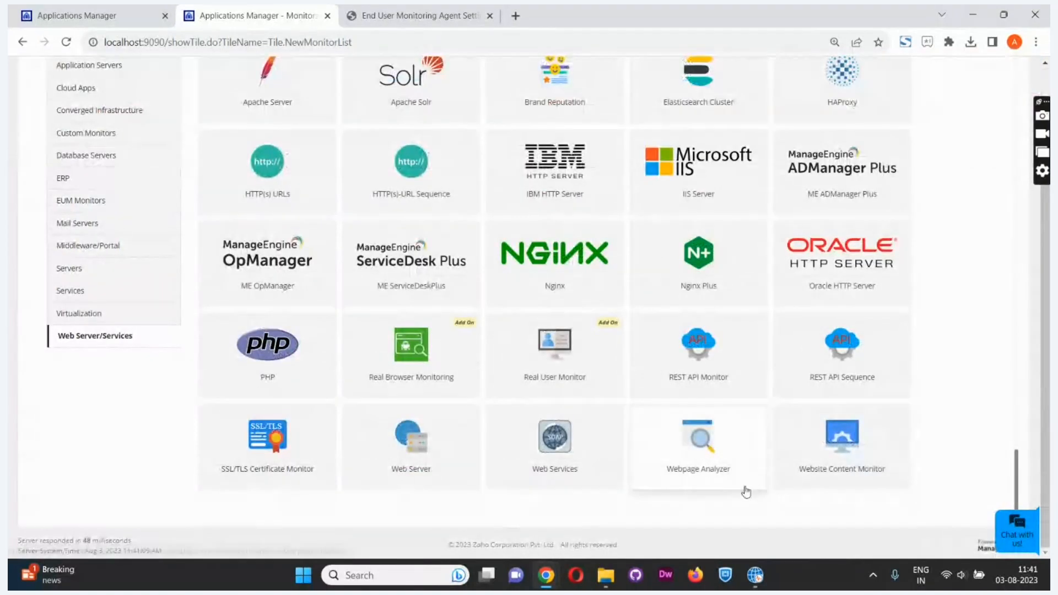
scroll(307, 243, up, 2)
click(303, 245)
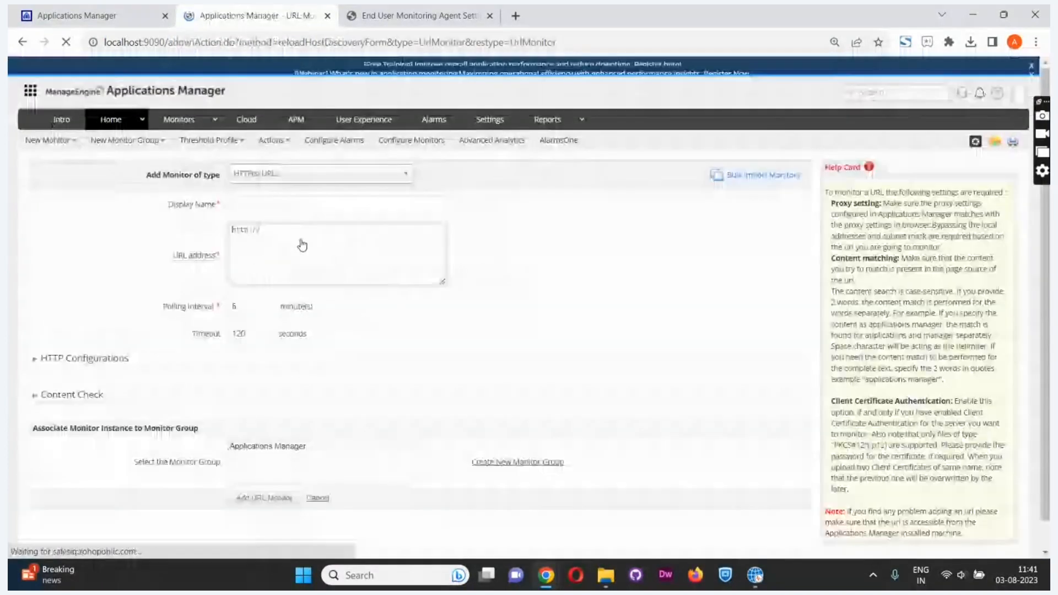
click(346, 221)
click(333, 255)
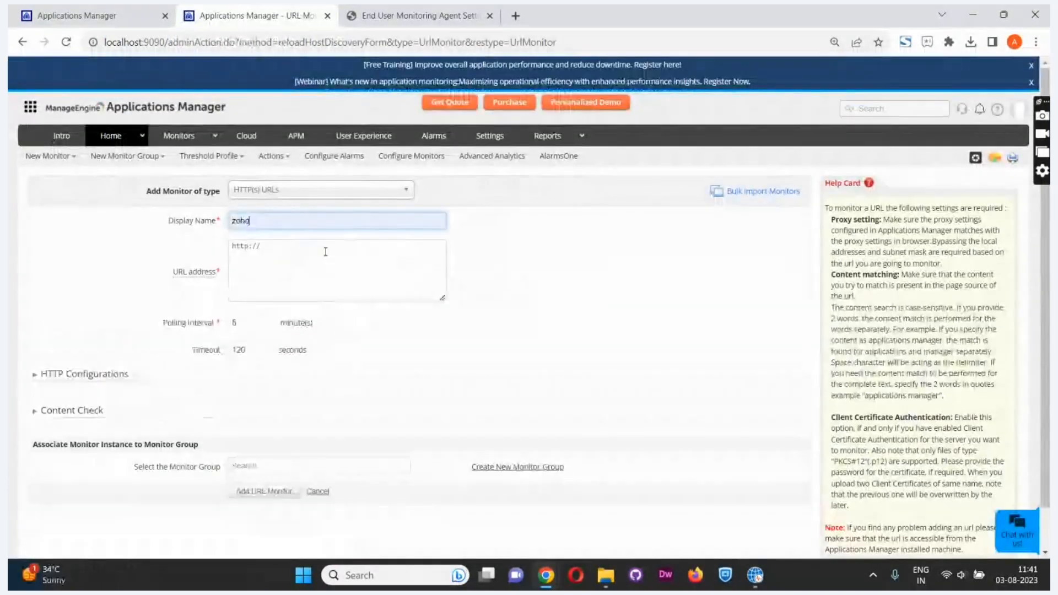
click(307, 246)
text(appmanage)
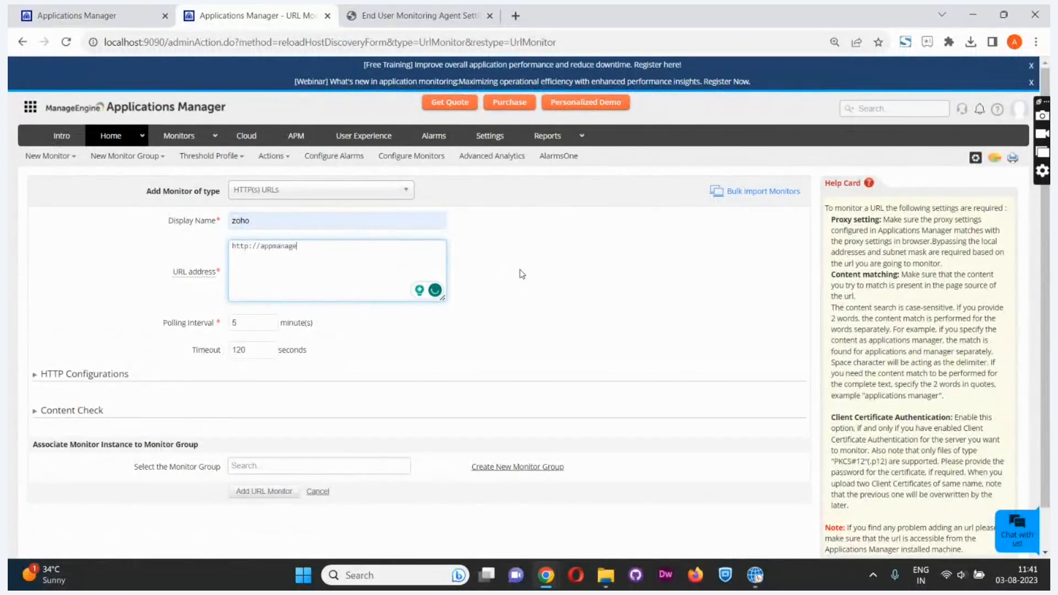
text(r.com)
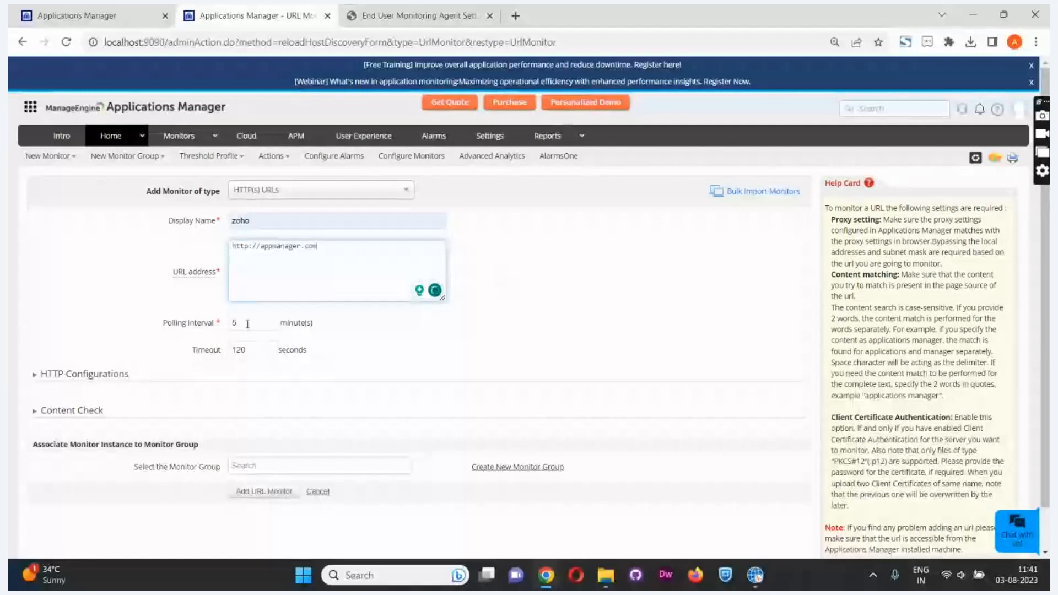
- Expand the HTTP configurations, view the POST payload options and set the form submission method back to GET
click(111, 375)
scroll(232, 337, down, 2)
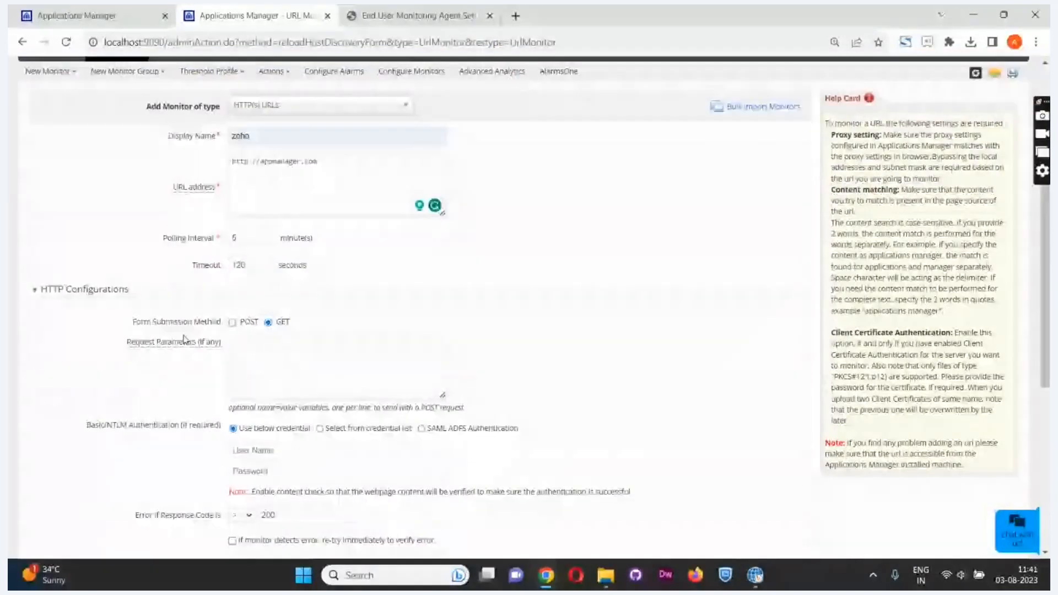
click(232, 323)
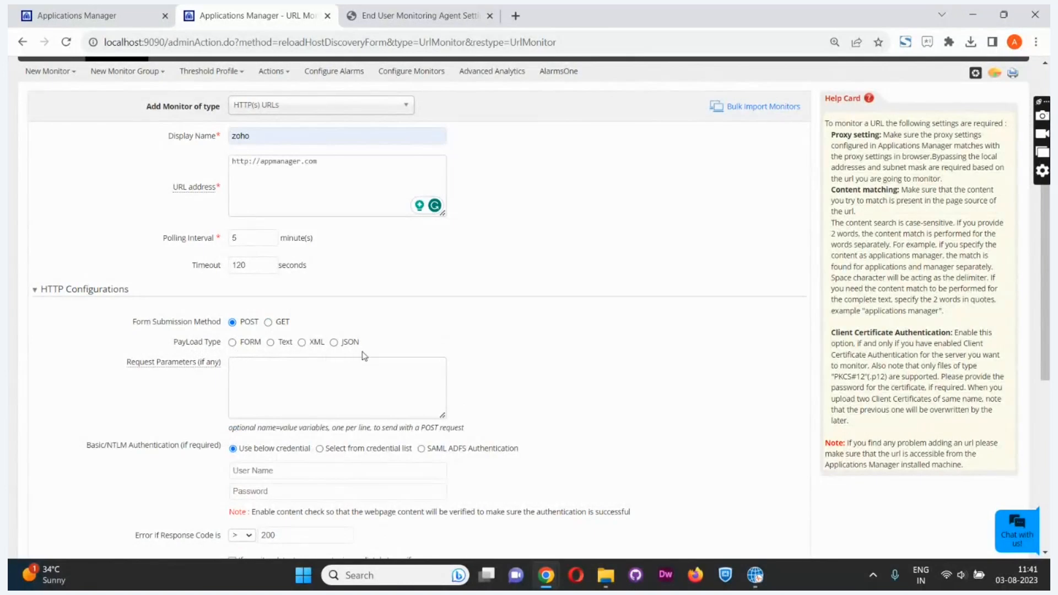
scroll(363, 356, down, 1)
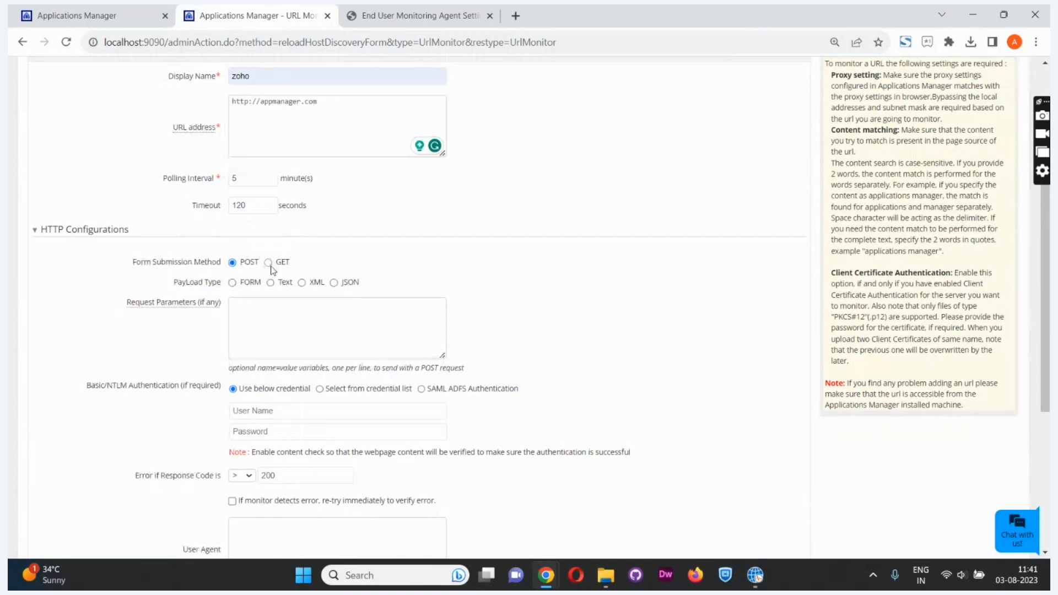
click(268, 263)
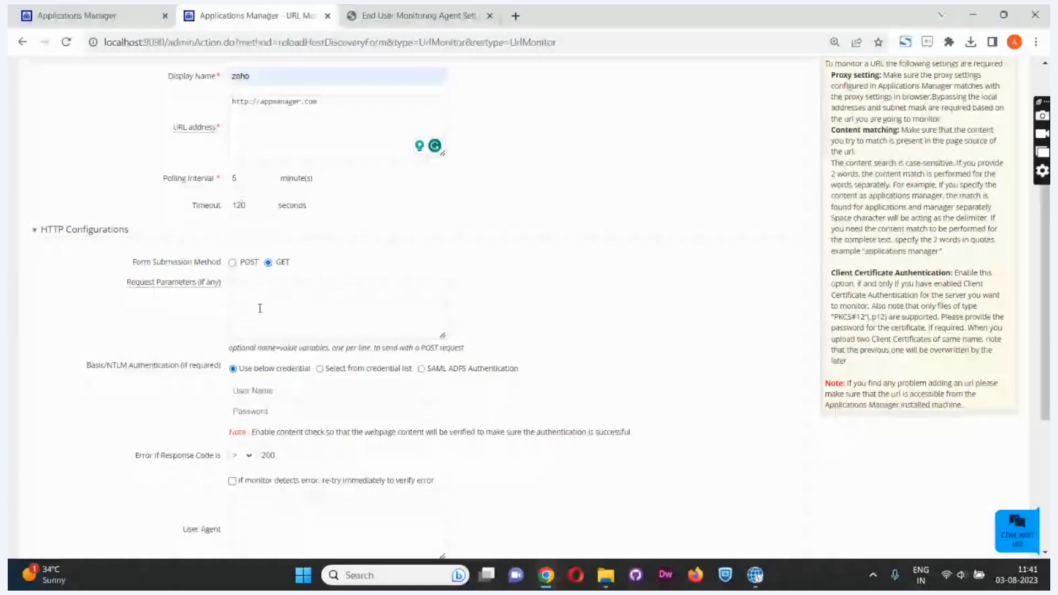
- Look through the credential options for Basic/NTLM authentication and choose SAML ADFS Authentication
mouse_move(164, 291)
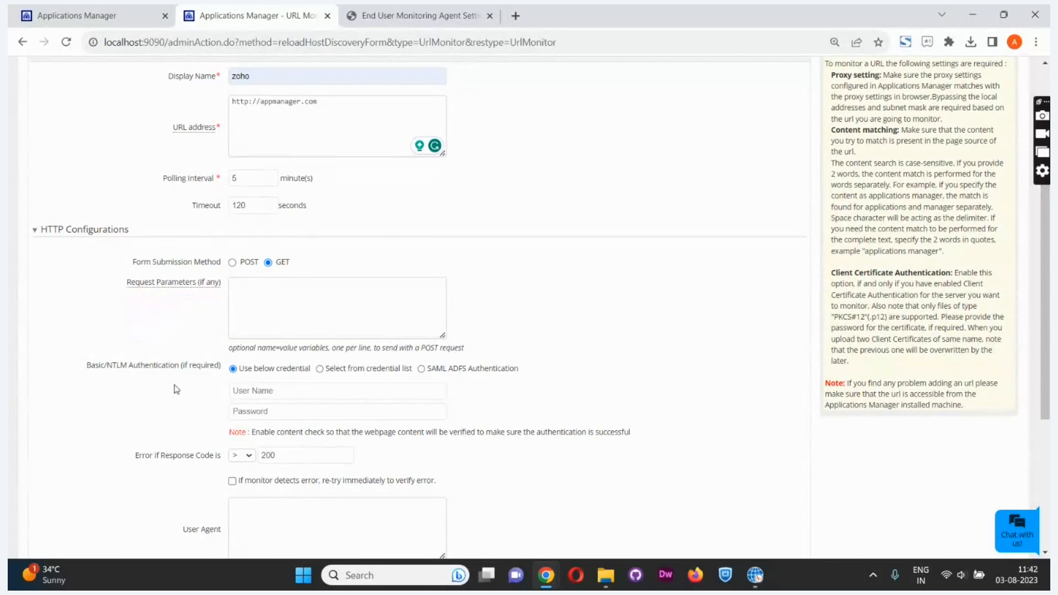
click(291, 389)
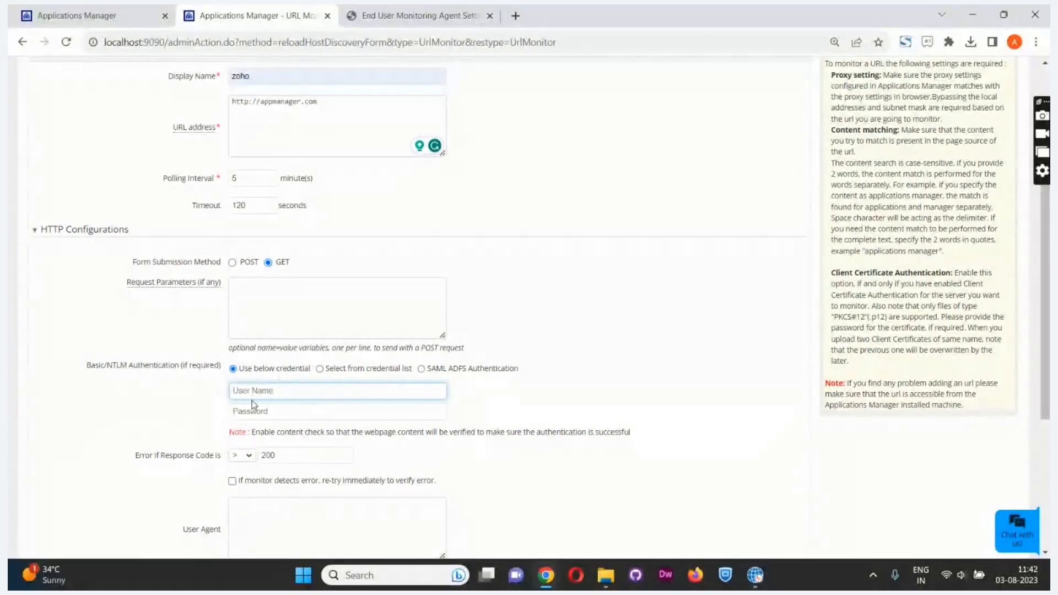
click(321, 370)
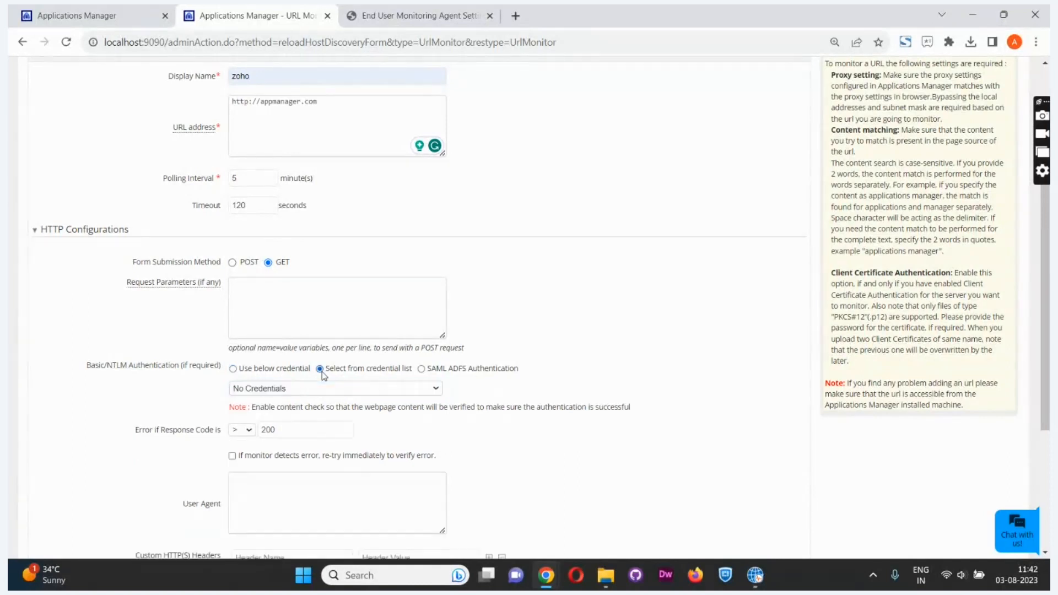
click(321, 390)
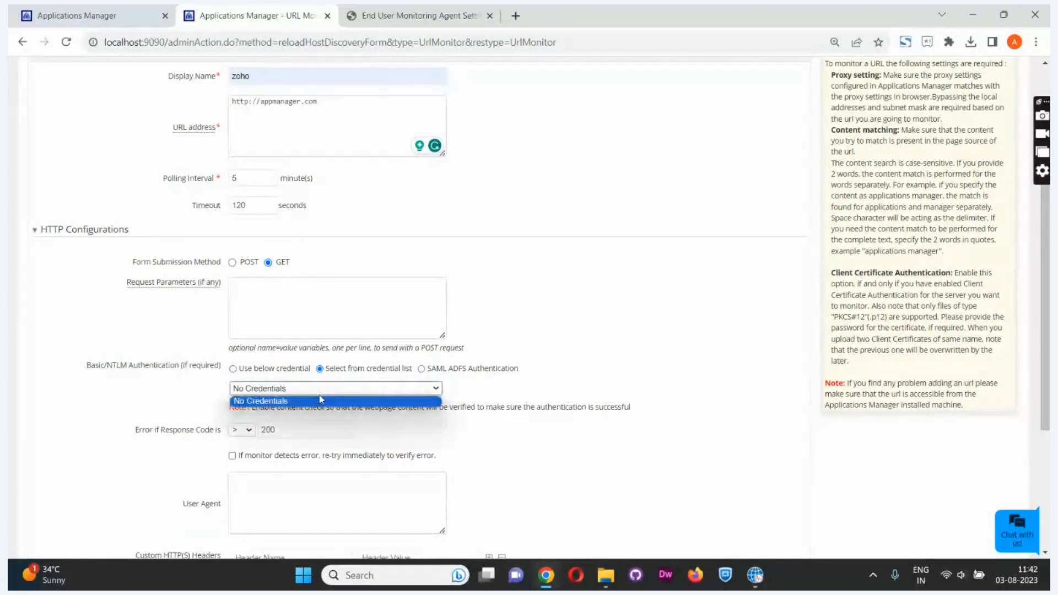
click(430, 375)
click(422, 370)
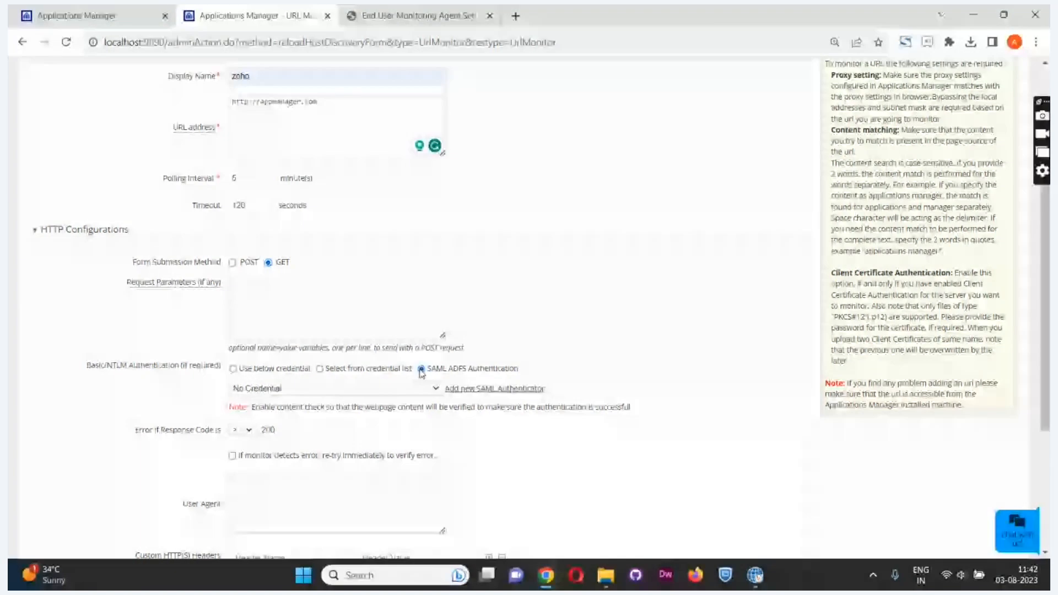
- Examine the new SAML authenticator form, including its SSL versions and ADFS details, and close it without saving
click(473, 390)
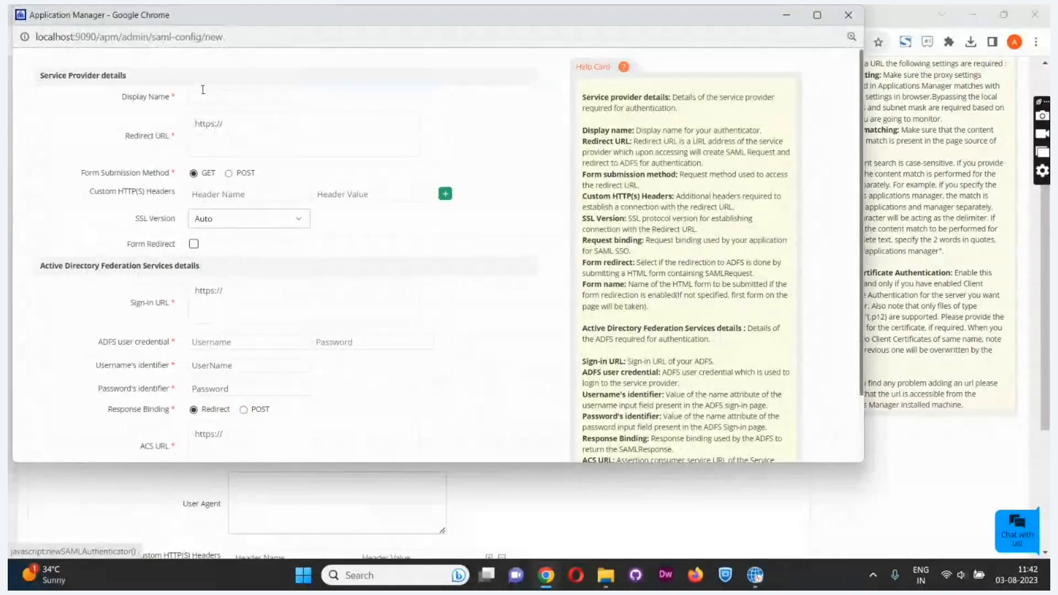
click(240, 138)
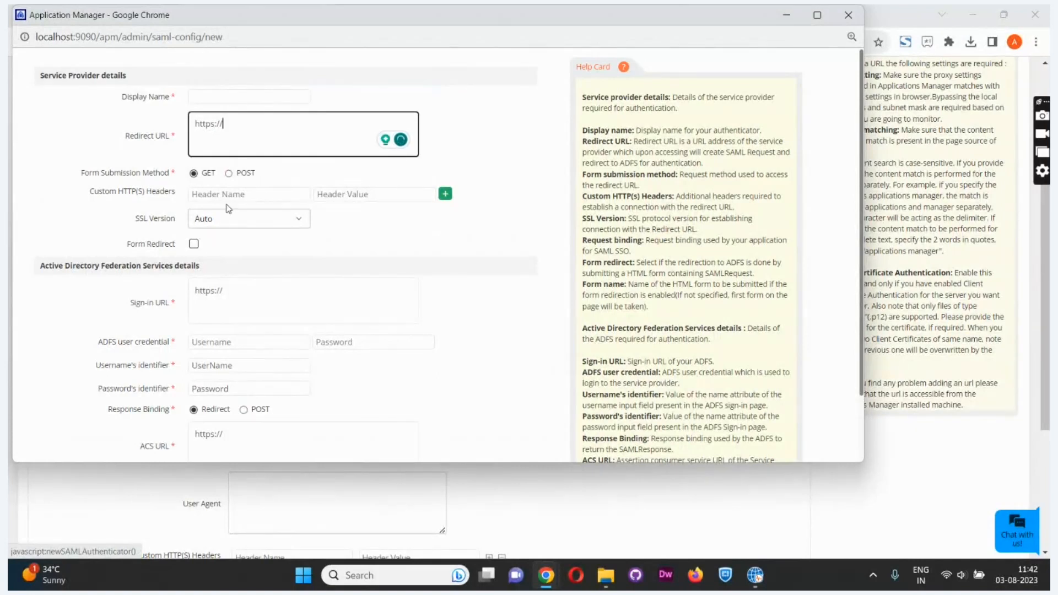
click(236, 229)
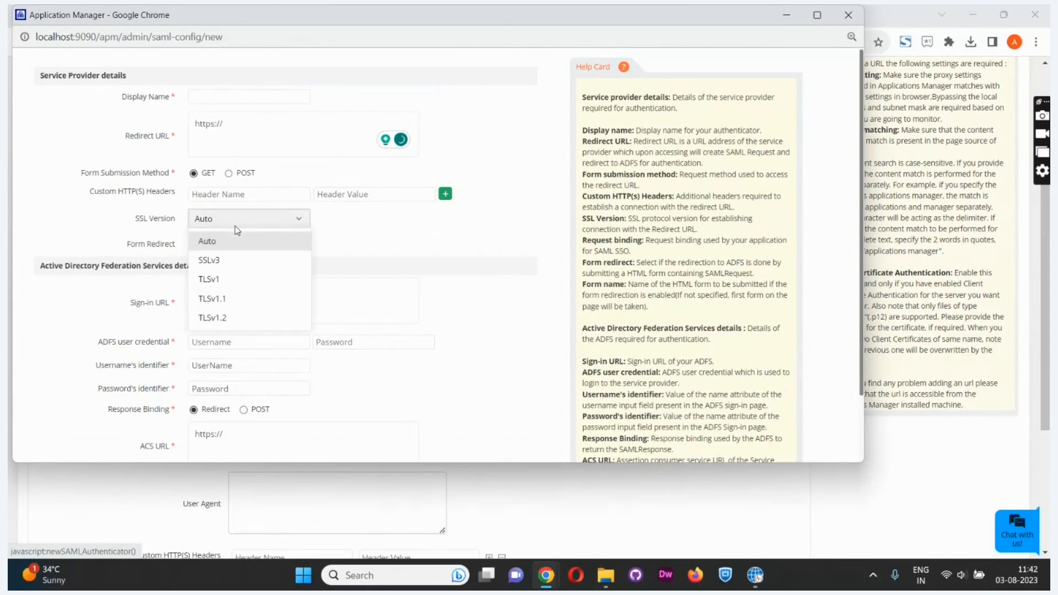
click(370, 231)
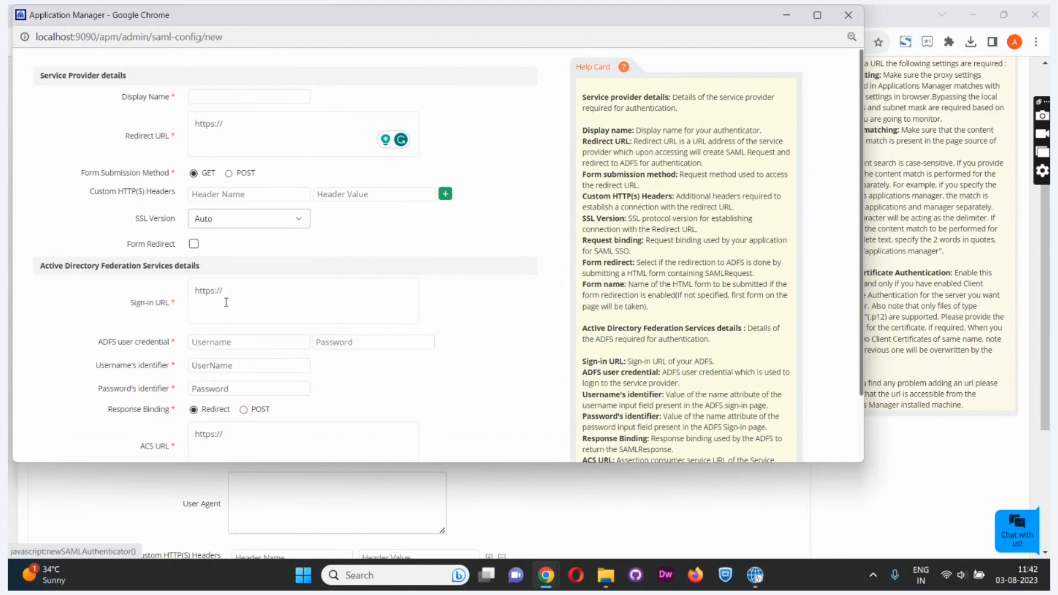
scroll(226, 302, down, 1)
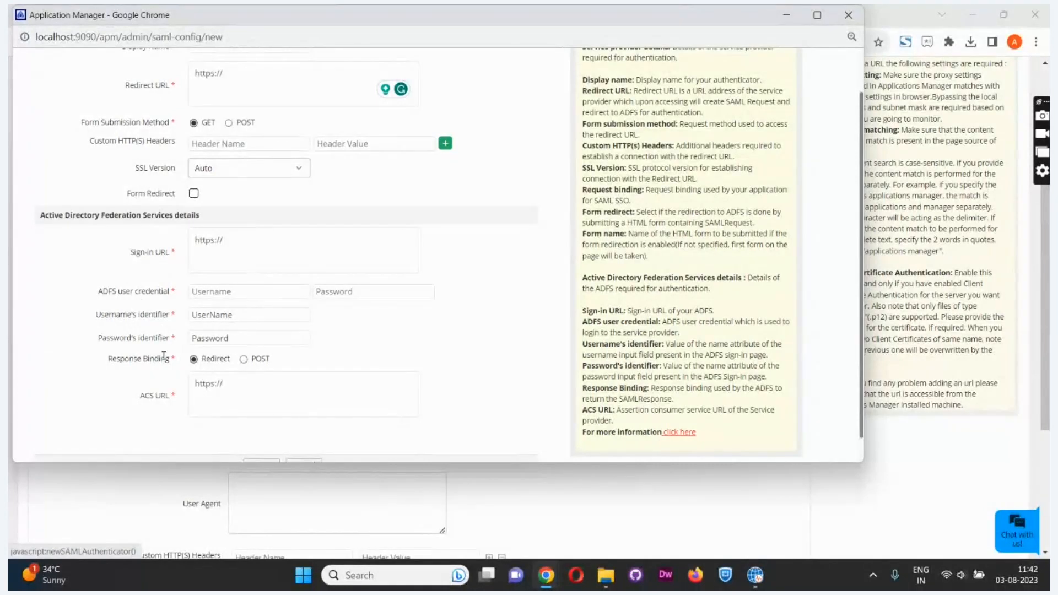
scroll(164, 363, down, 1)
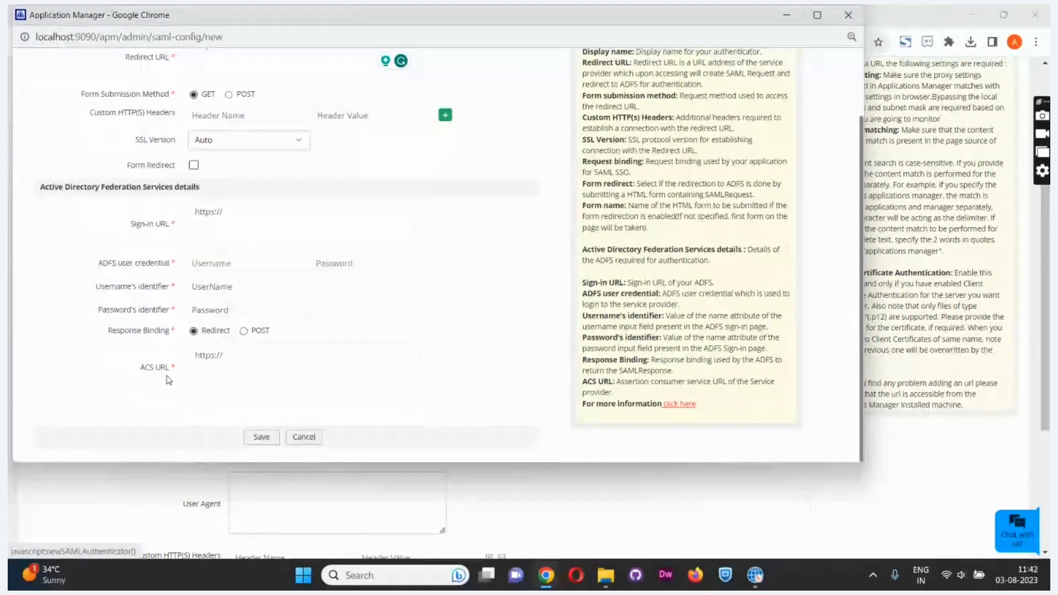
click(318, 440)
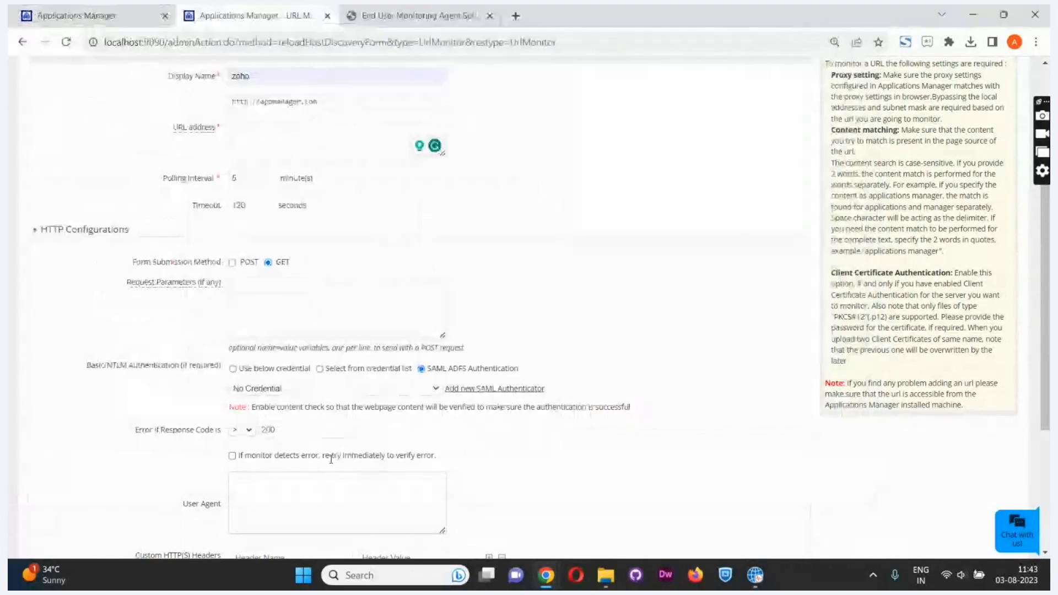
- Review the error response code condition and the remaining HTTP configuration fields down to client certificate authentication
scroll(330, 458, down, 2)
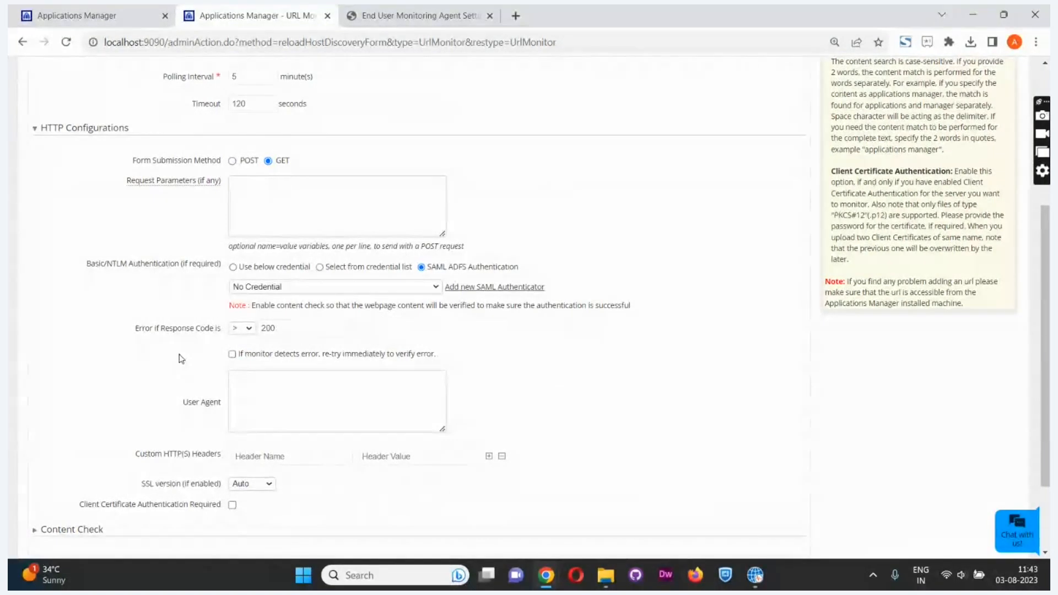
click(252, 330)
click(303, 334)
scroll(248, 419, down, 1)
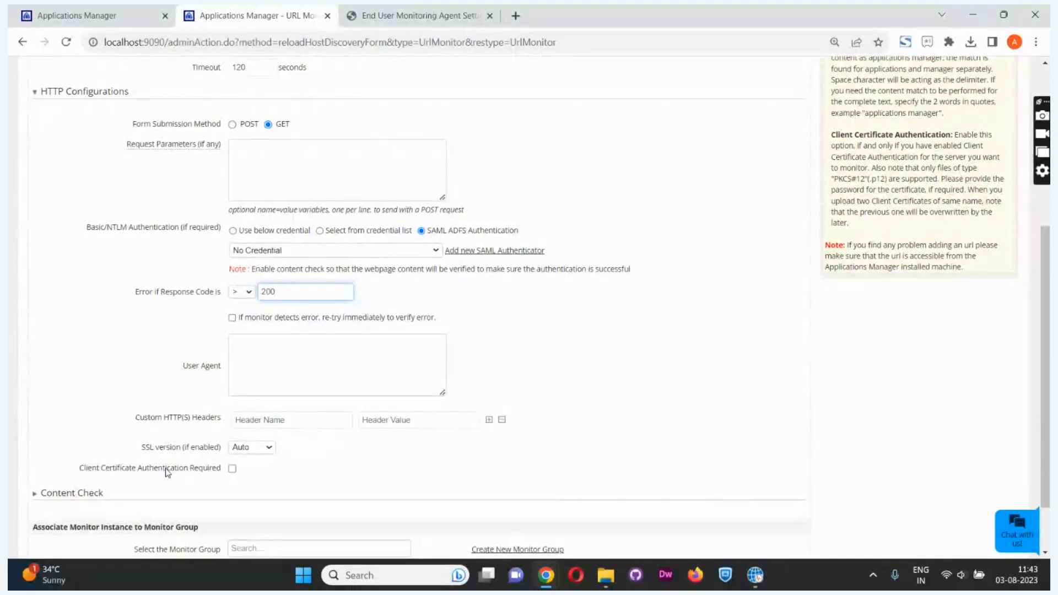
scroll(171, 469, down, 1)
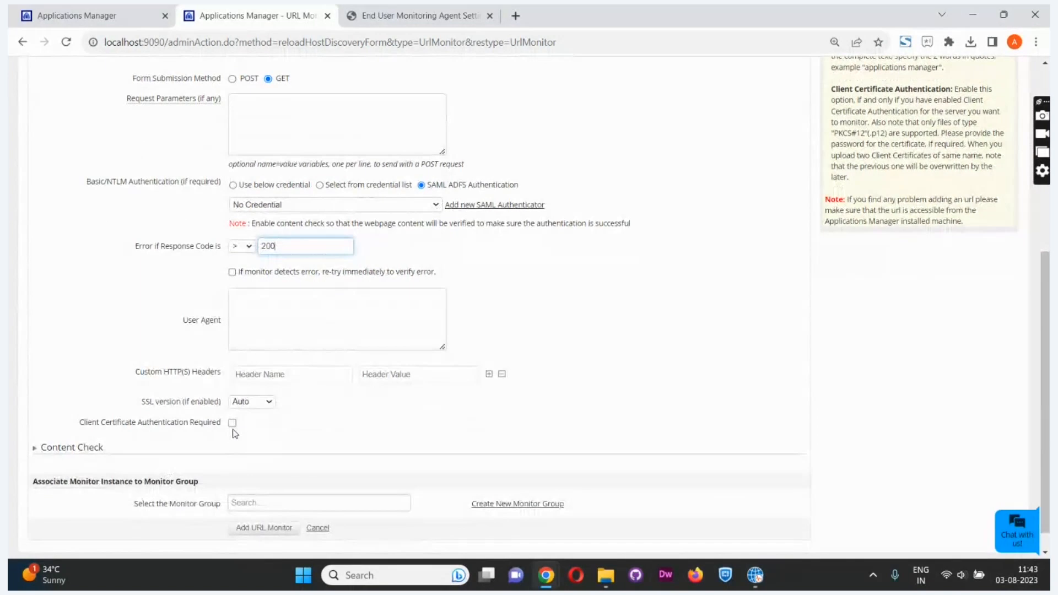
- Require client certificate authentication and expand the content check section to examine its keyword fields
click(232, 424)
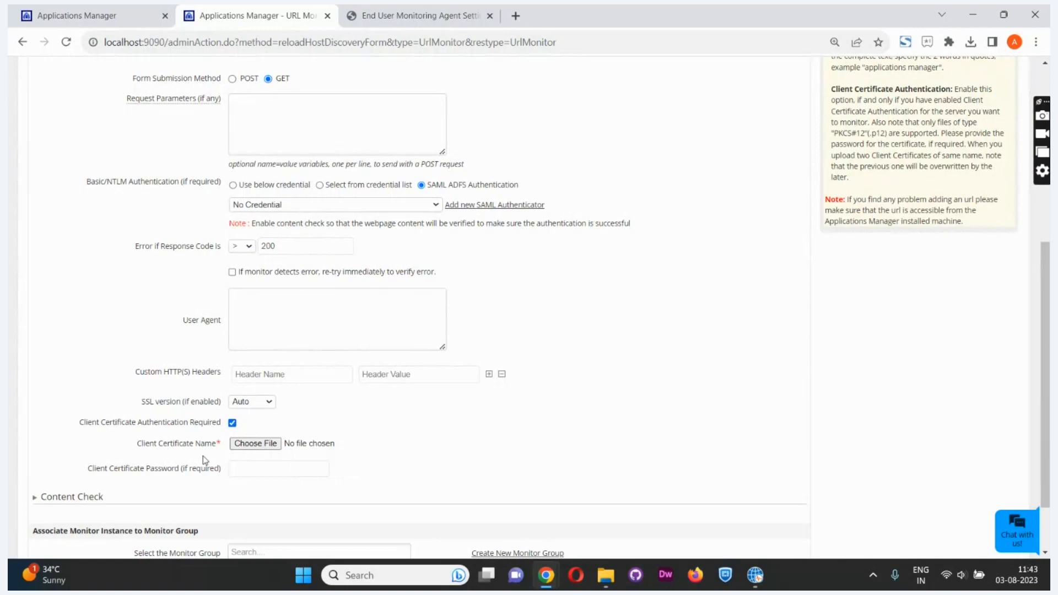
scroll(215, 491, down, 1)
click(139, 463)
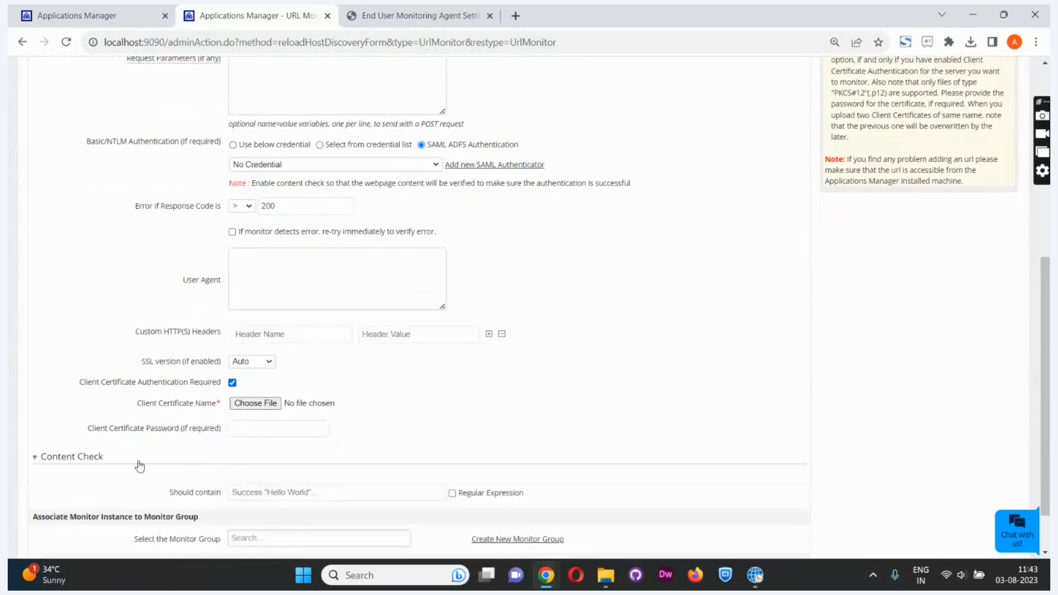
scroll(138, 441, down, 2)
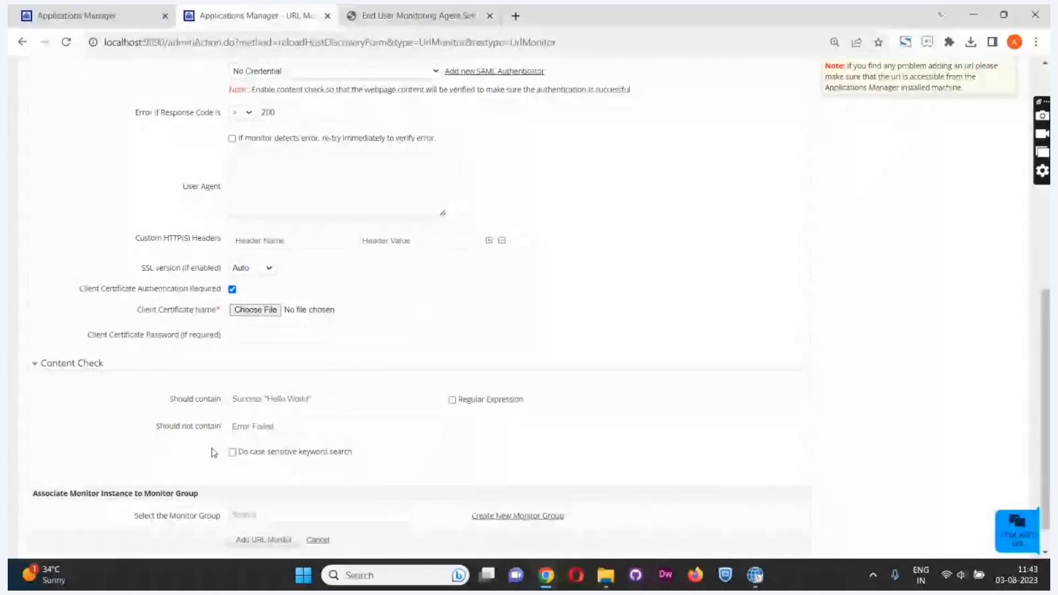
scroll(340, 462, down, 1)
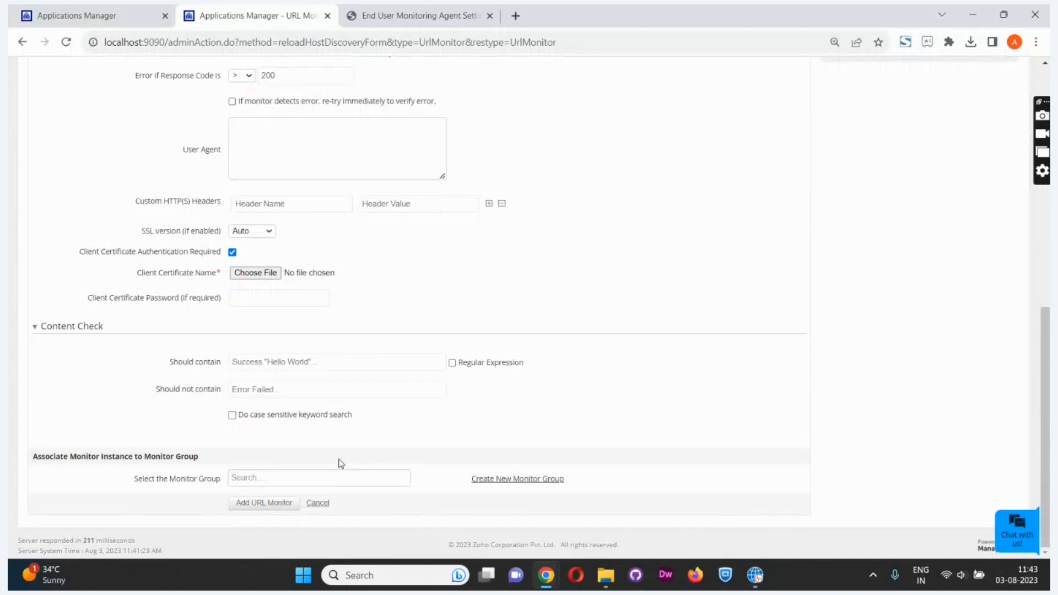
scroll(341, 464, up, 4)
scroll(341, 463, down, 4)
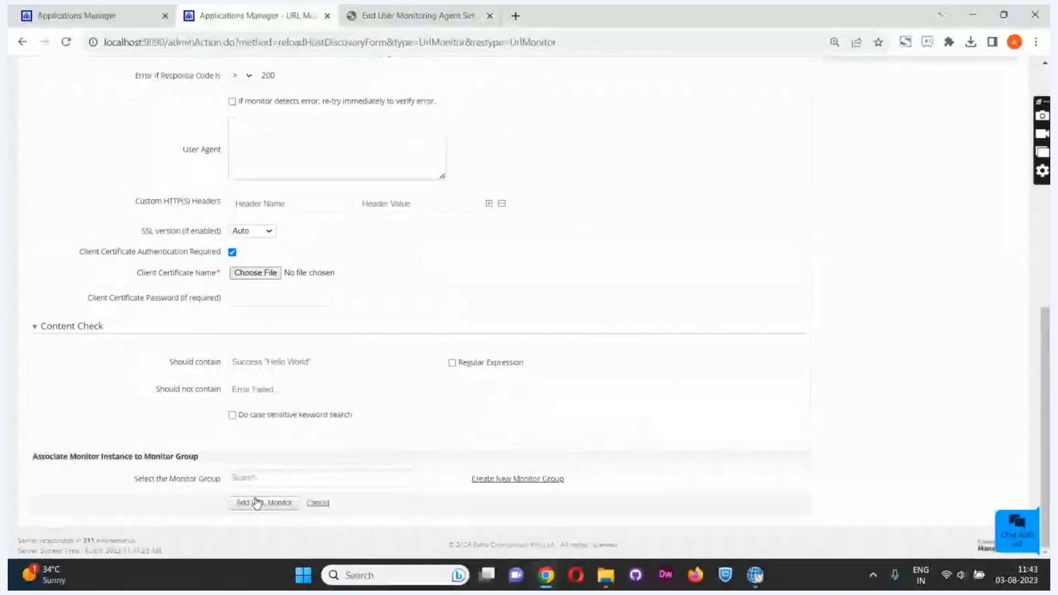
- Turn off the client certificate authentication requirement and add the URL monitor
click(256, 503)
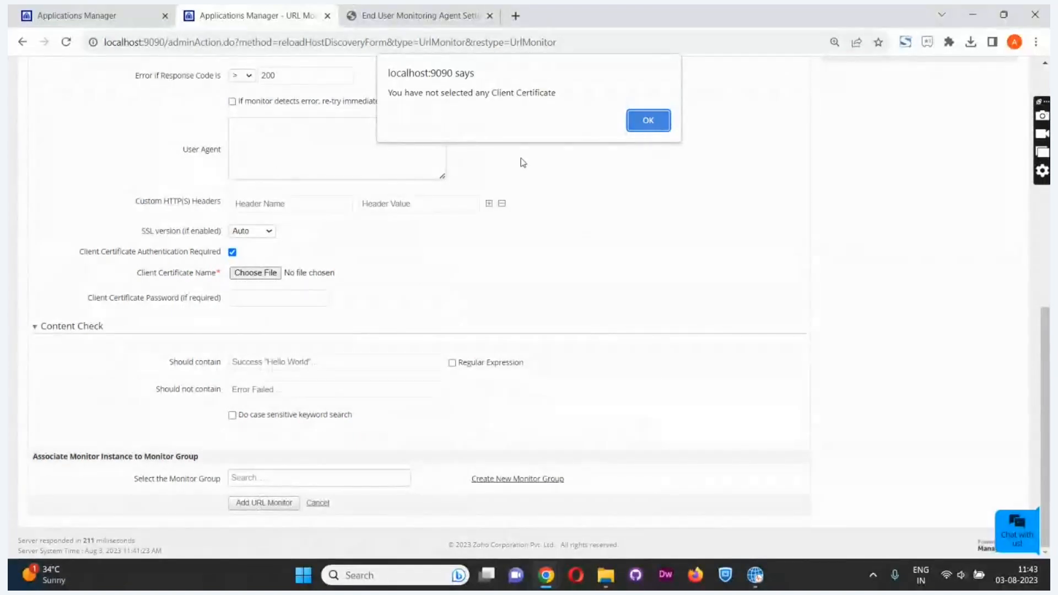
click(662, 124)
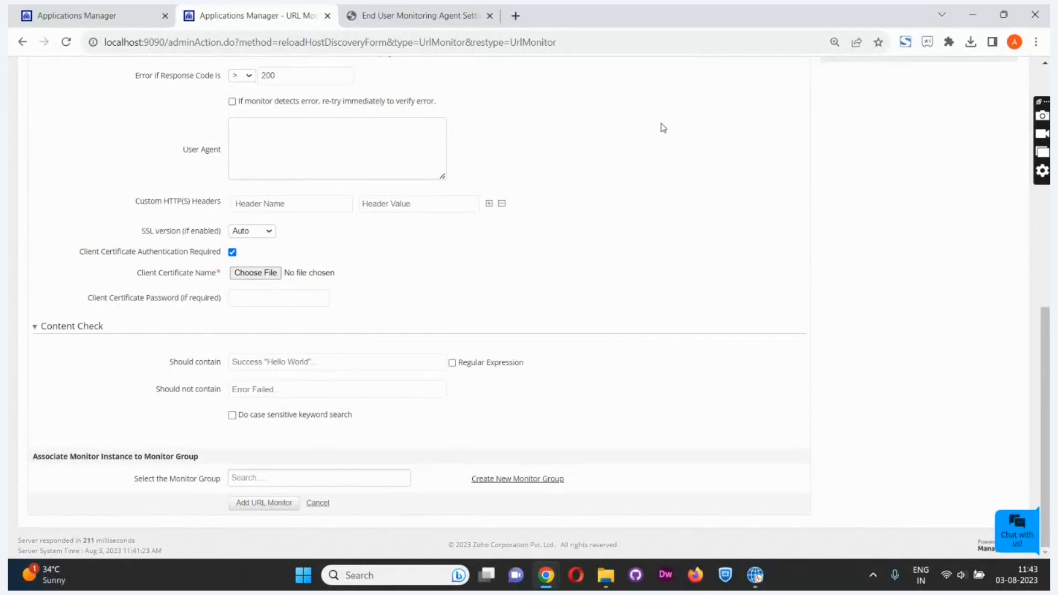
click(233, 252)
click(266, 504)
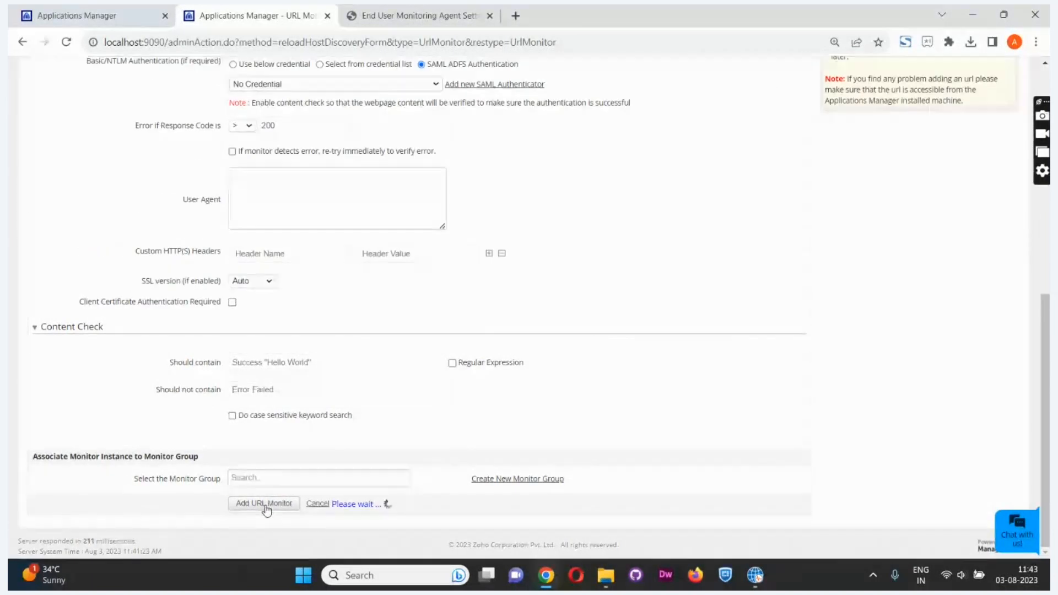
- Switch to the demo Applications Manager site and open the HTTP(s) URLs monitors from the category view
click(130, 19)
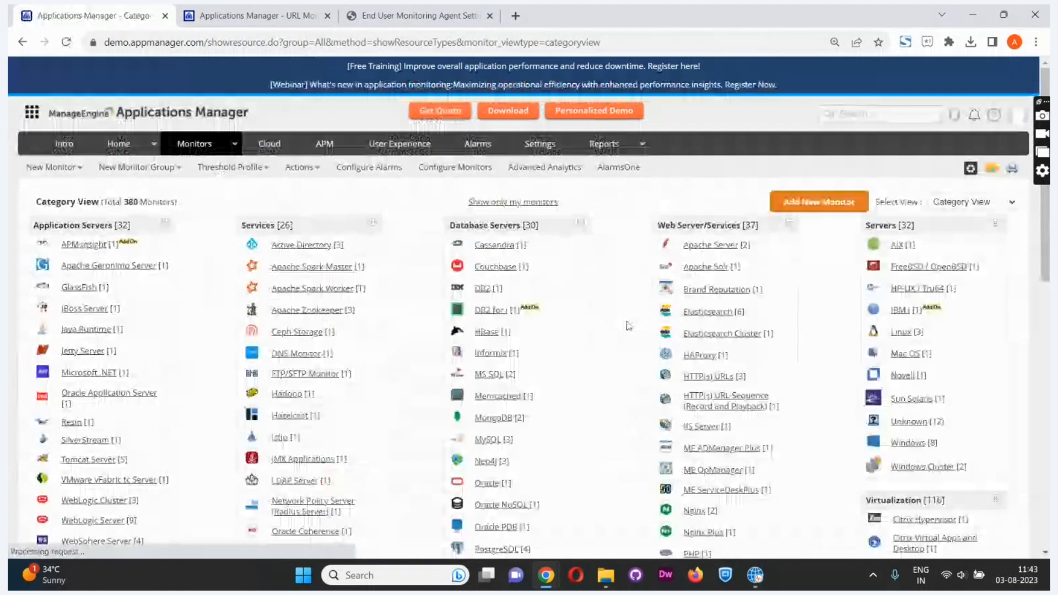
scroll(628, 326, down, 2)
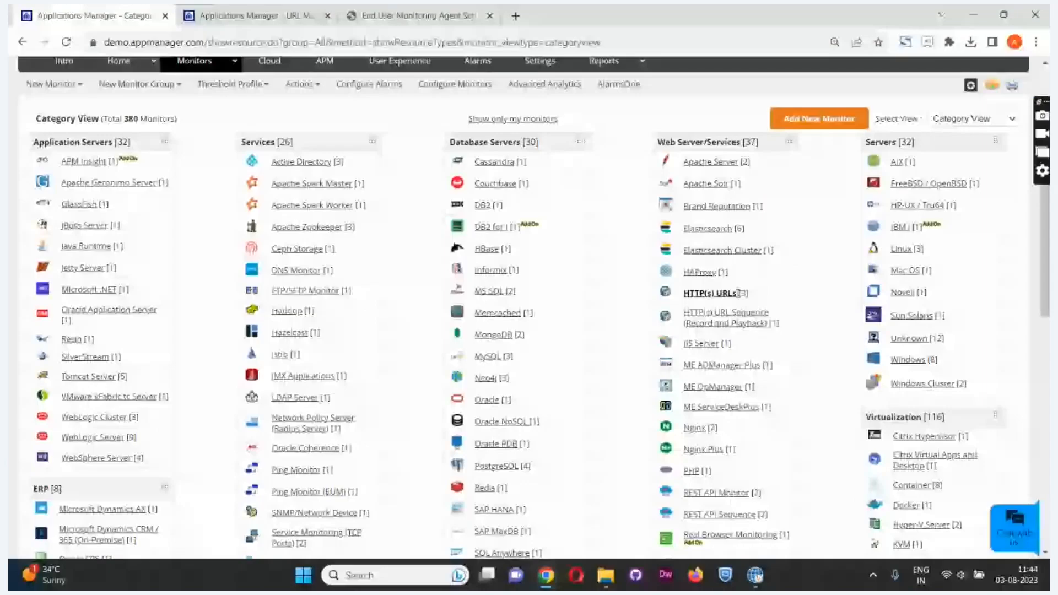
click(736, 293)
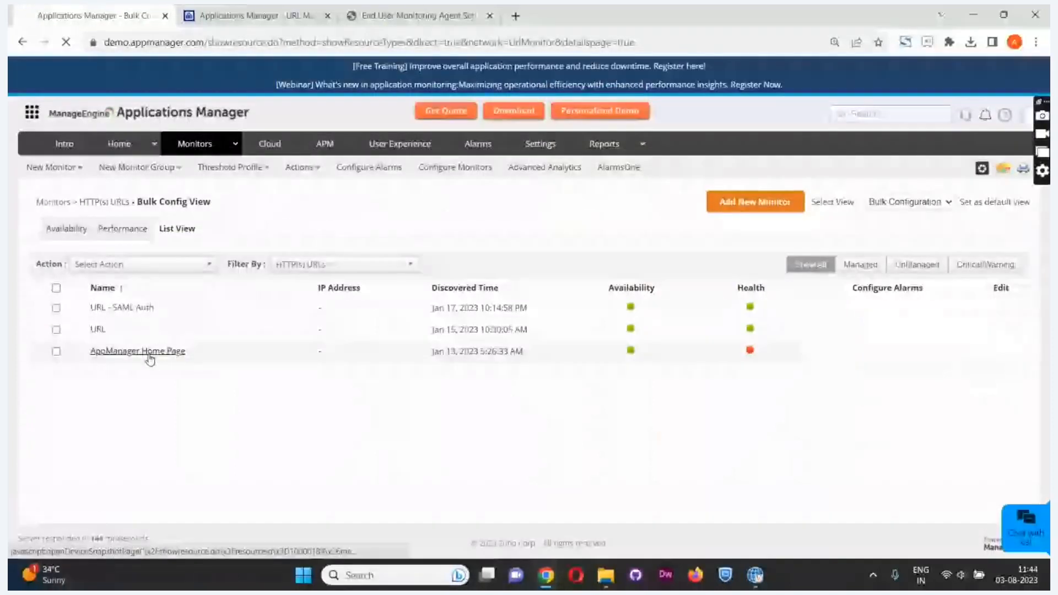
- Open the AppManager Home Page monitor and examine its response time, response time split-up, page size and availability details
click(145, 352)
scroll(150, 359, down, 3)
scroll(150, 360, down, 2)
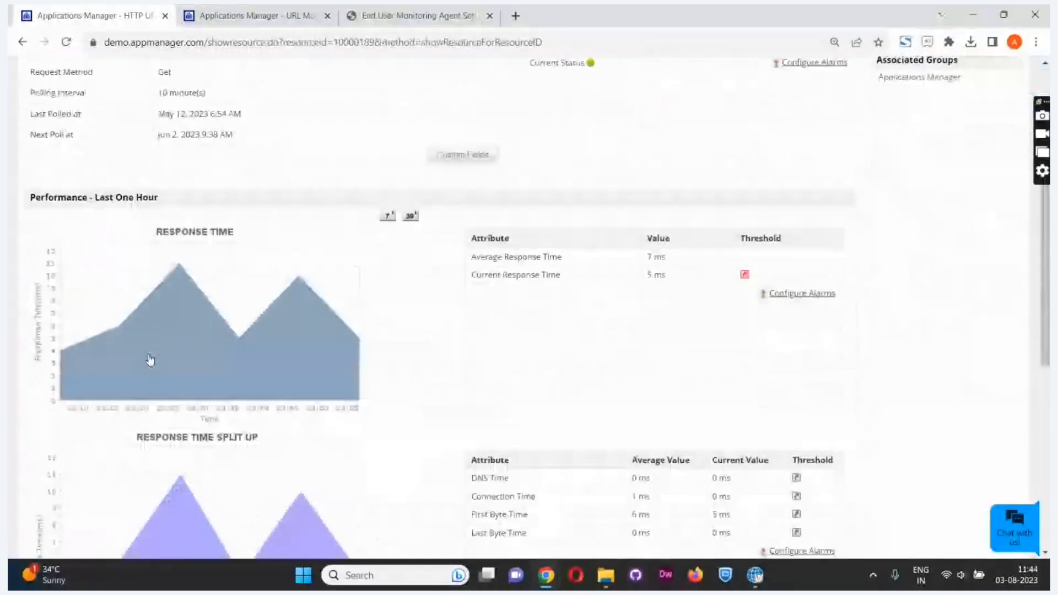
scroll(150, 359, down, 2)
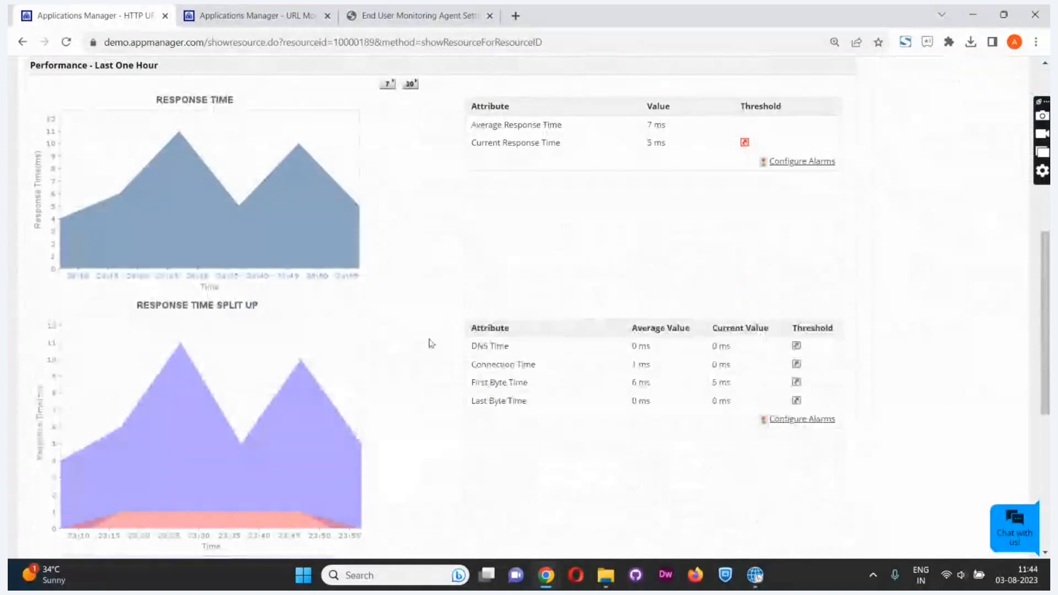
scroll(504, 380, down, 5)
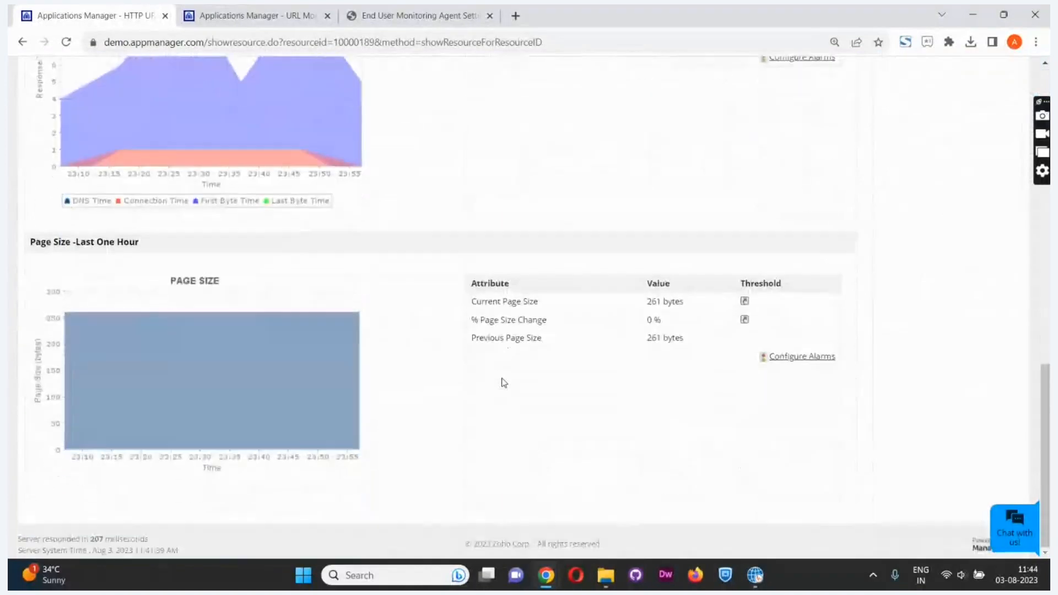
scroll(504, 381, up, 4)
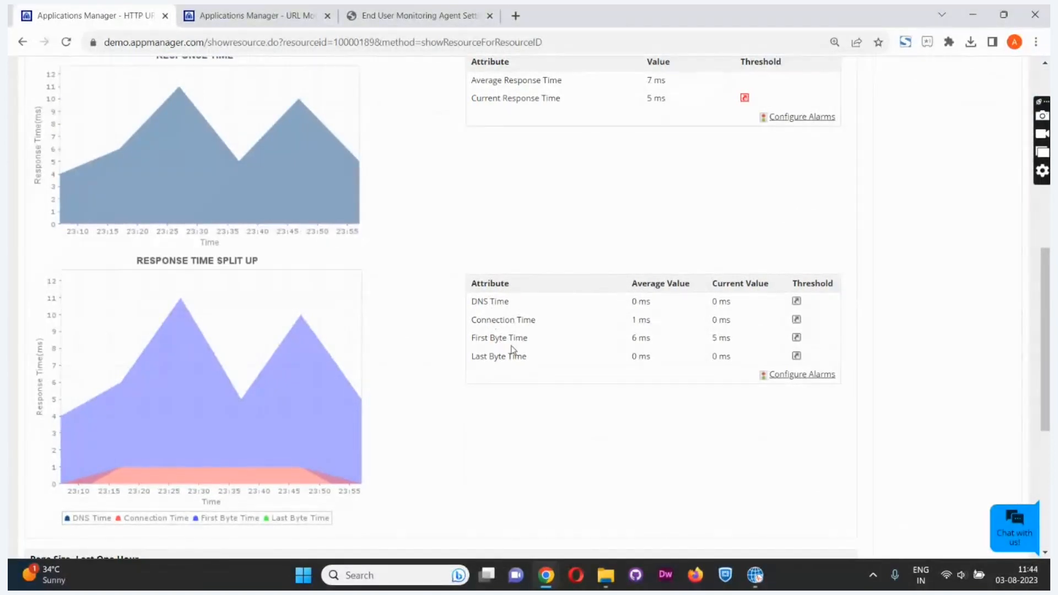
scroll(513, 369, up, 1)
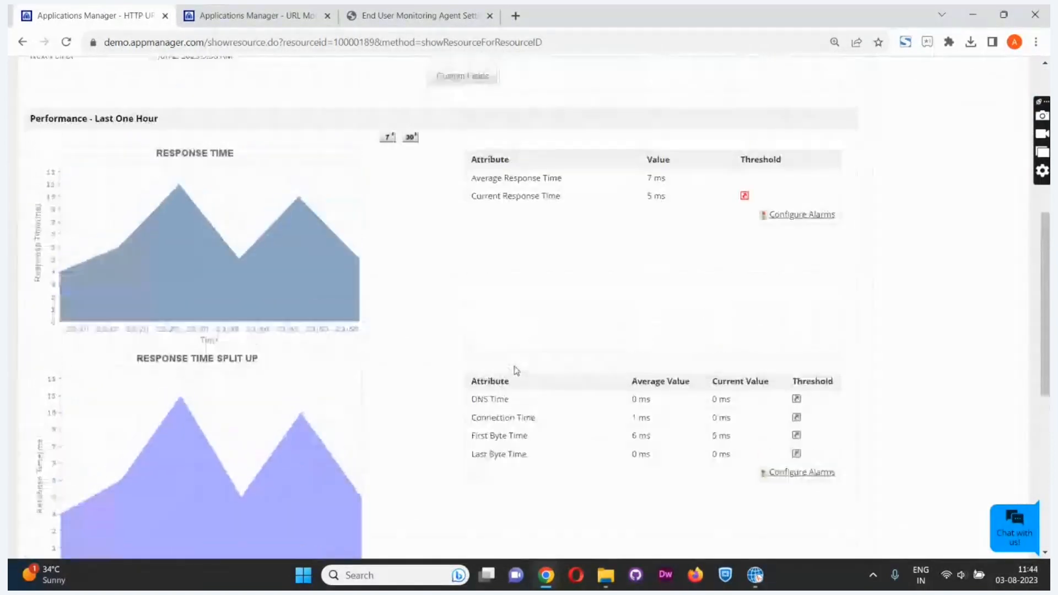
scroll(517, 371, up, 1)
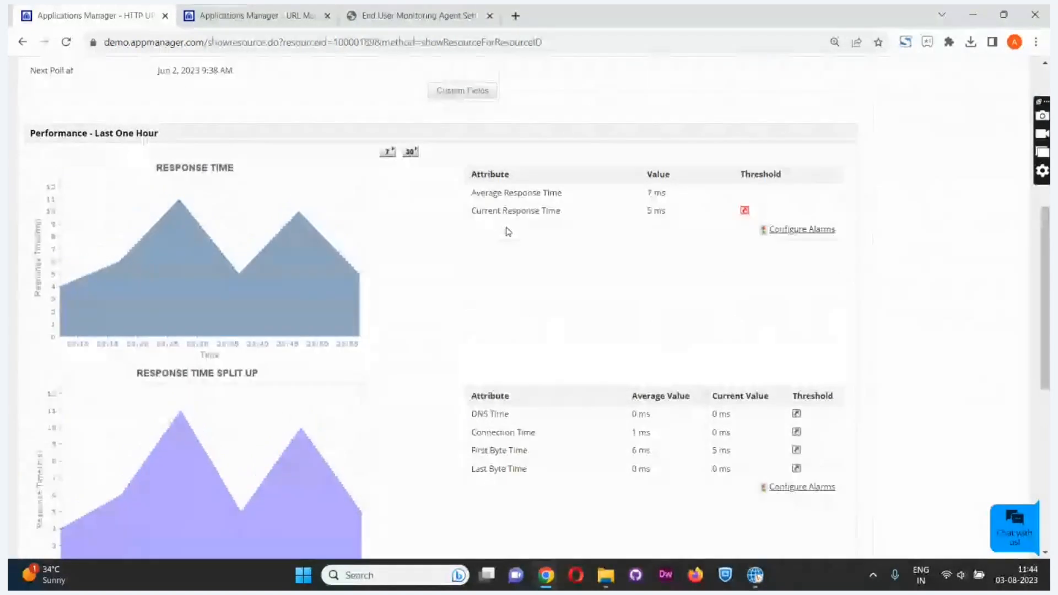
scroll(508, 232, up, 1)
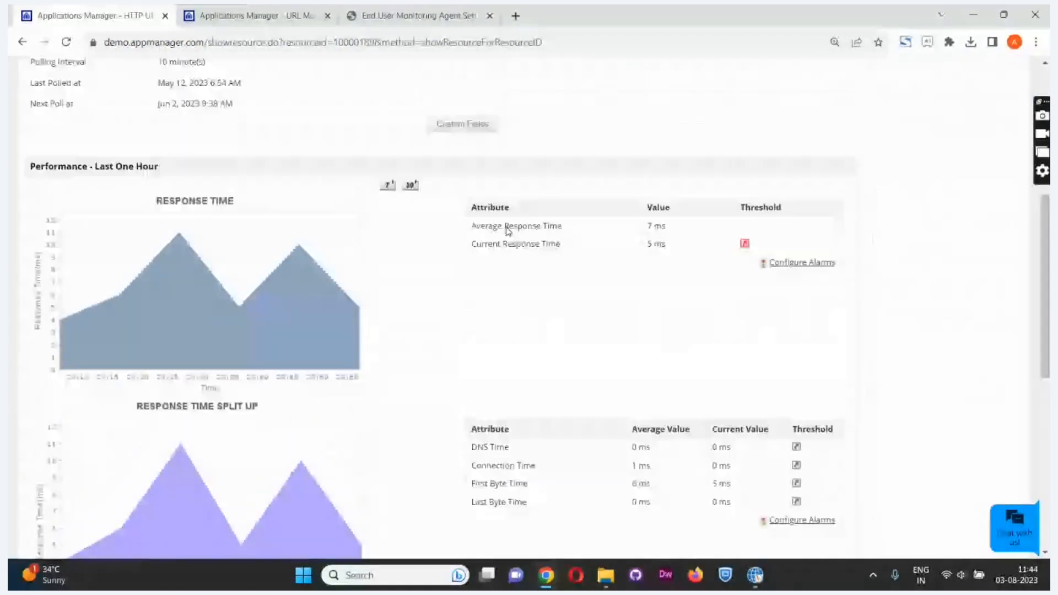
scroll(508, 231, up, 3)
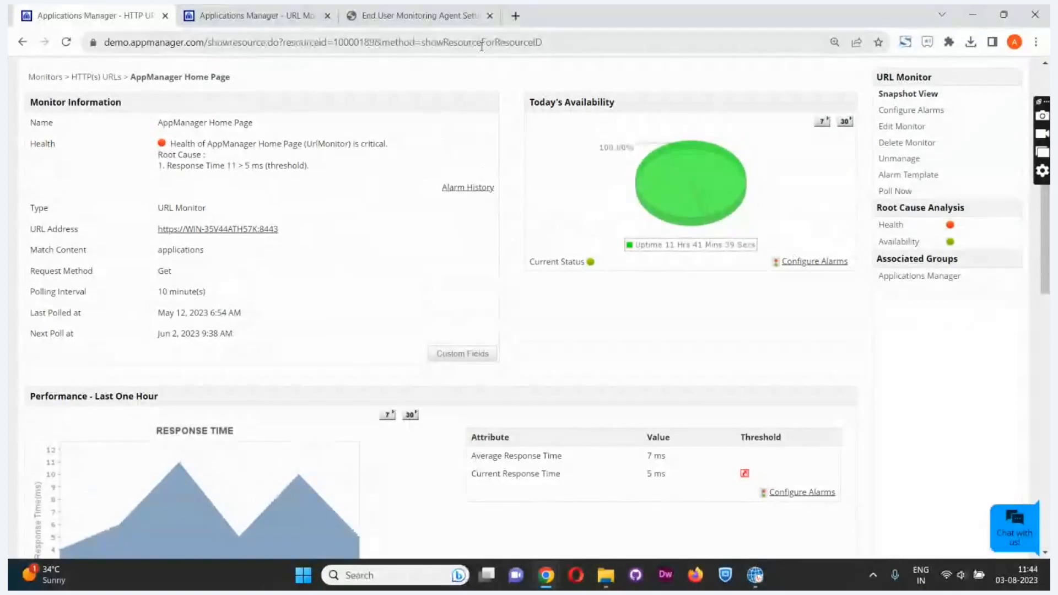
scroll(222, 124, up, 1)
- Switch to the local Applications Manager site and cancel the alert about the unavailable URL address
click(245, 16)
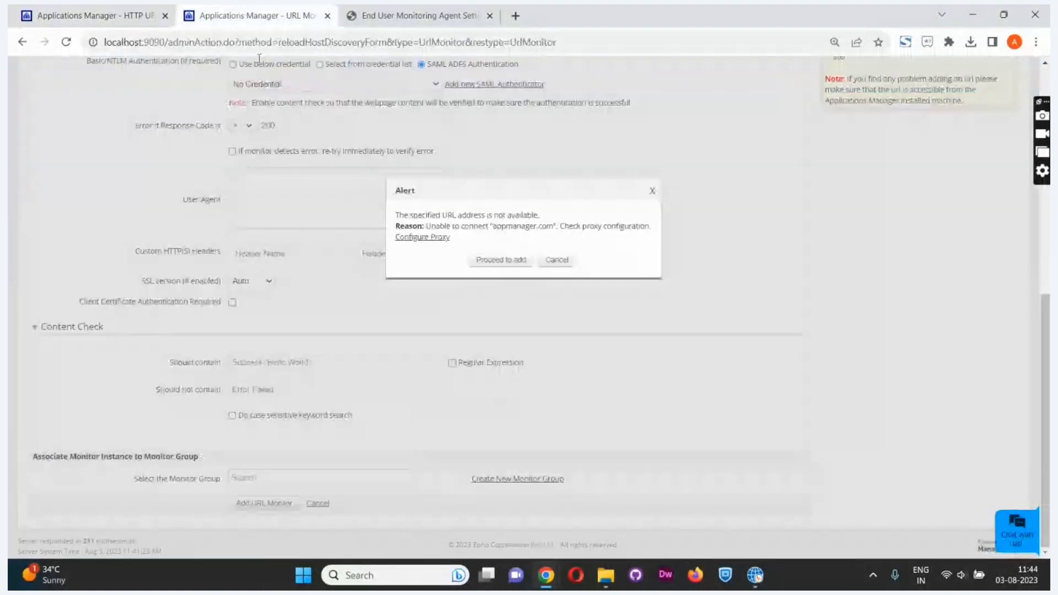
click(549, 267)
scroll(123, 108, up, 7)
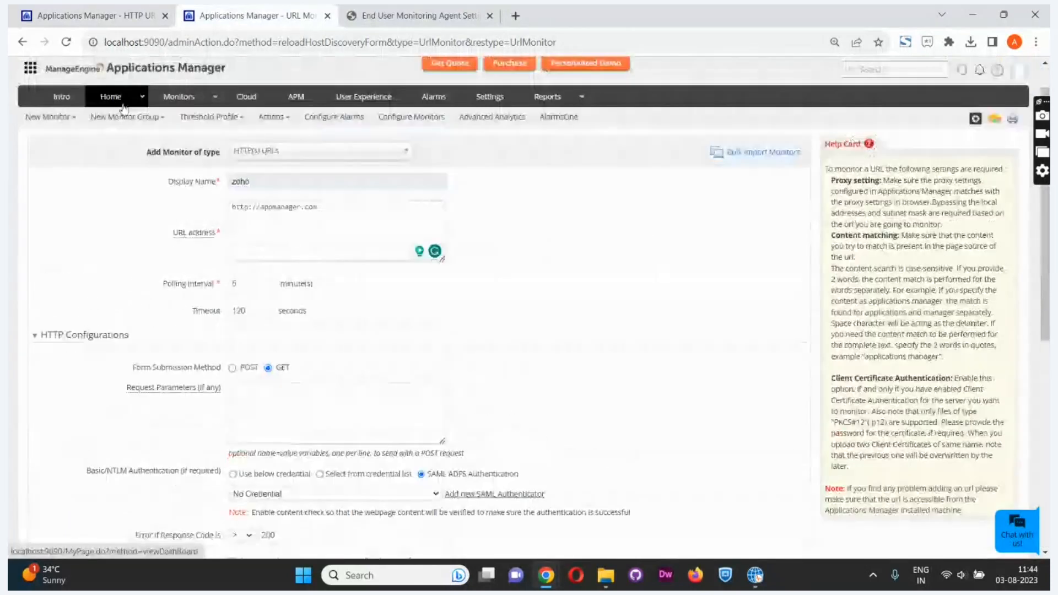
- Start a new HTTP(s) URL Sequence monitor from the Web Server/Services monitor types
click(50, 118)
click(50, 133)
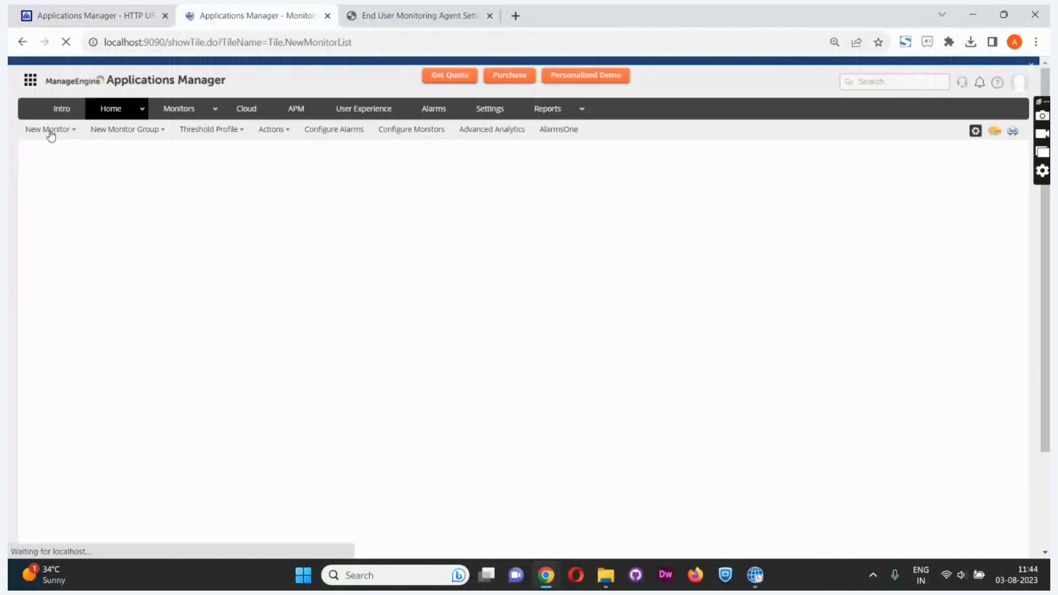
scroll(185, 324, down, 15)
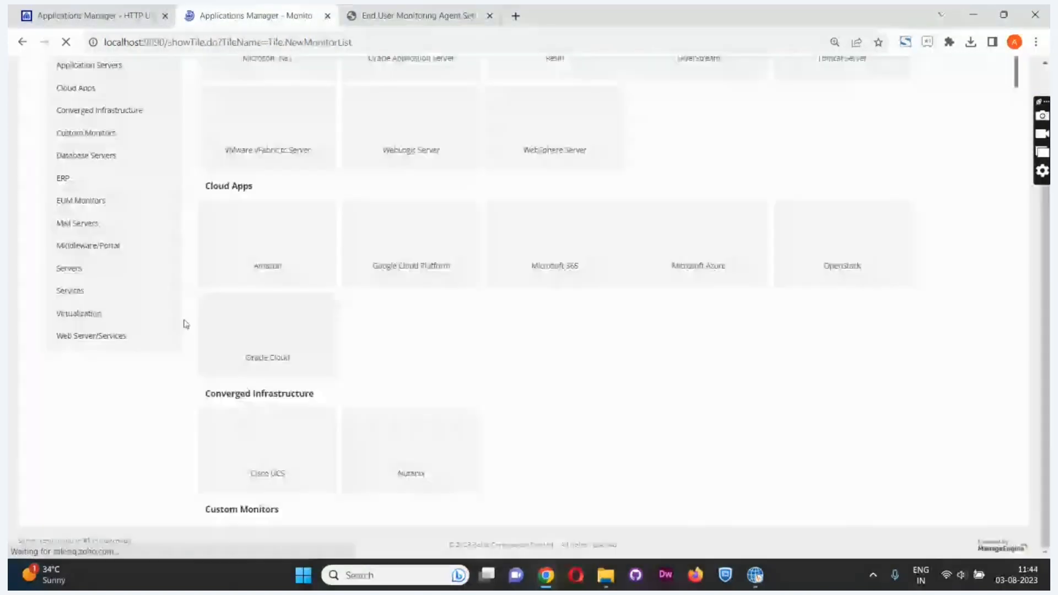
click(138, 341)
click(413, 208)
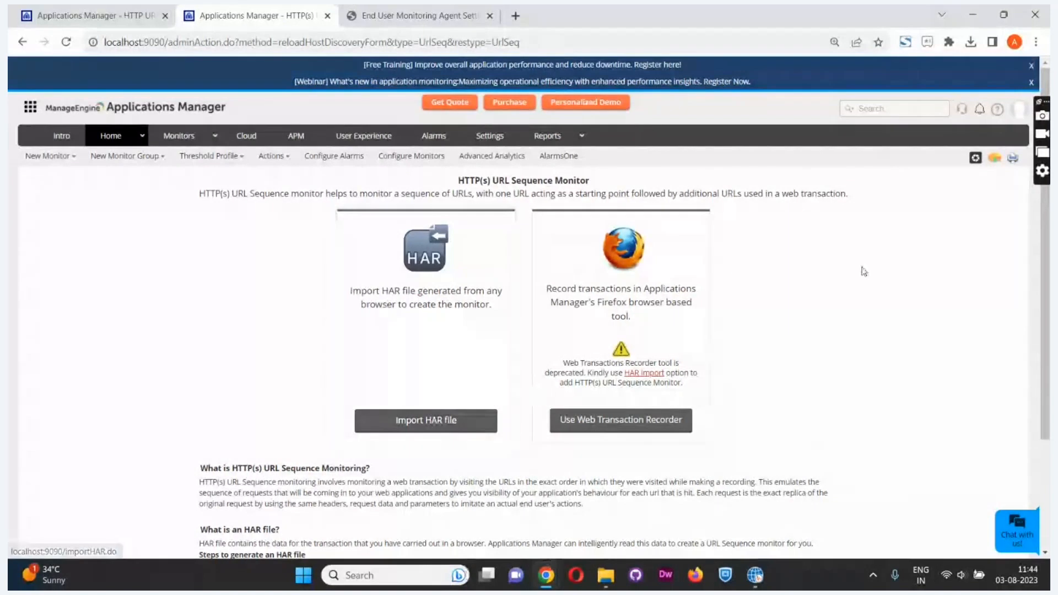
right_click(823, 259)
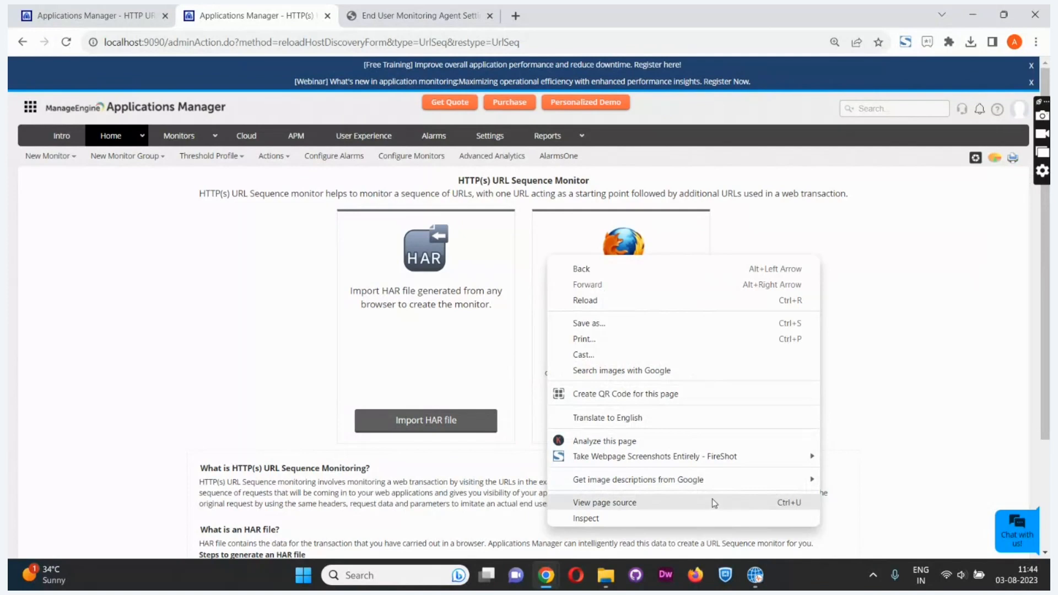
key(Escape)
key(ctrl+u)
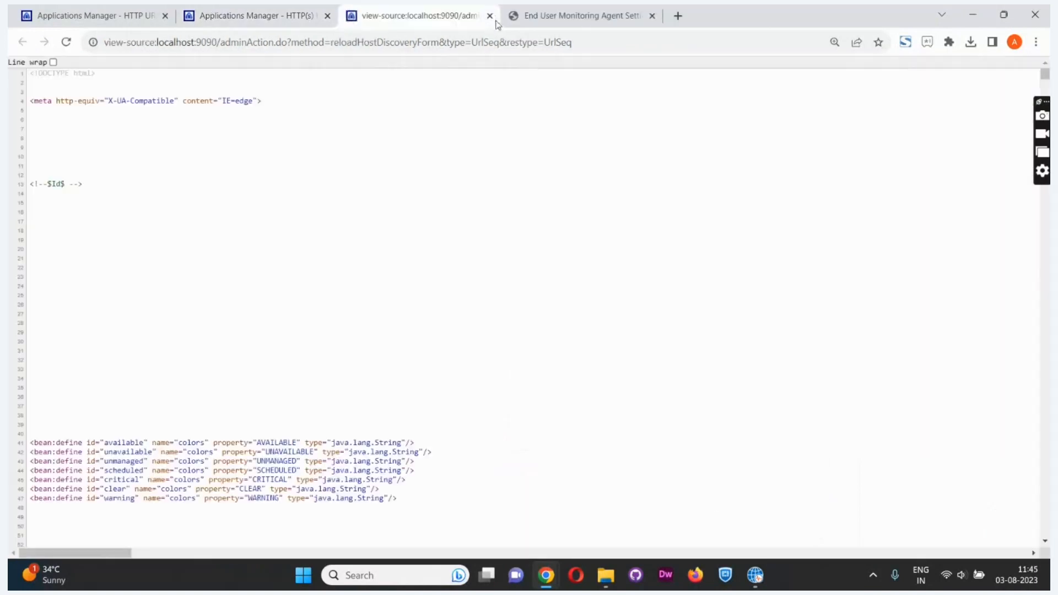
click(491, 17)
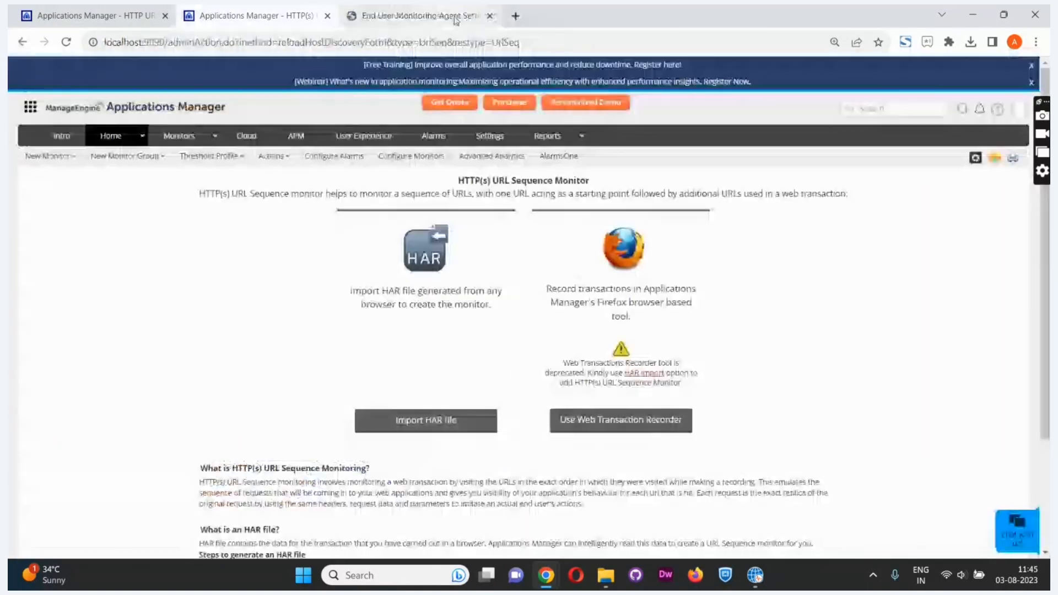
- Display the page's network log in the browser's developer tools and try to export it as a HAR file
right_click(743, 198)
click(780, 458)
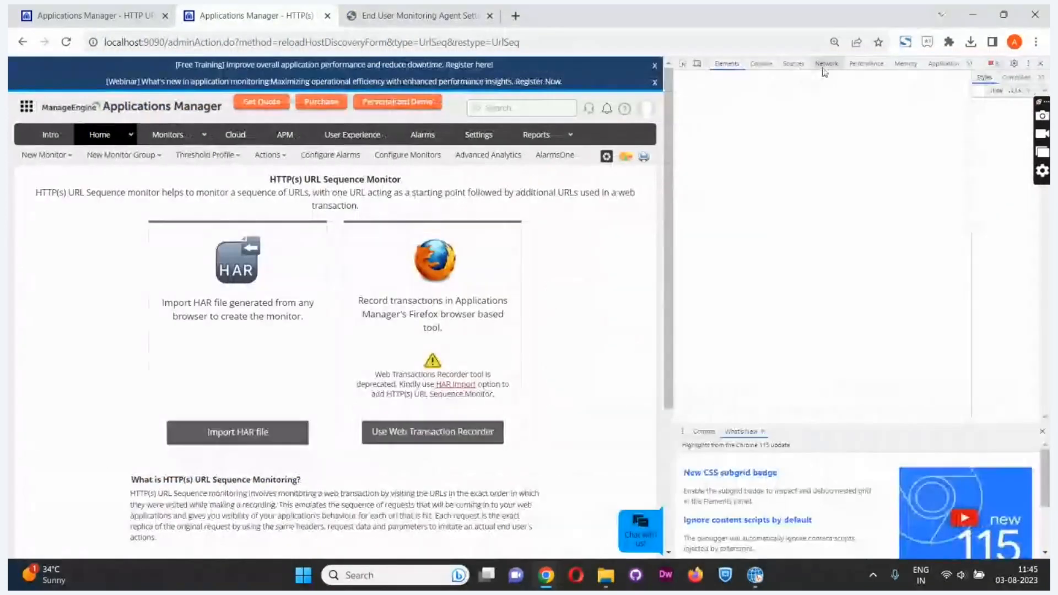
click(826, 67)
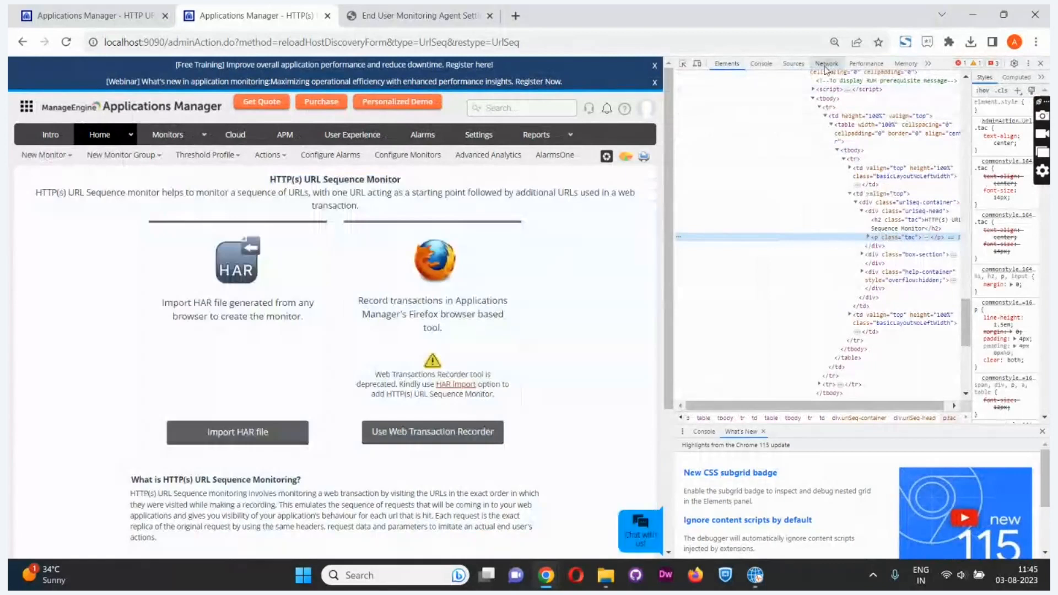
click(825, 67)
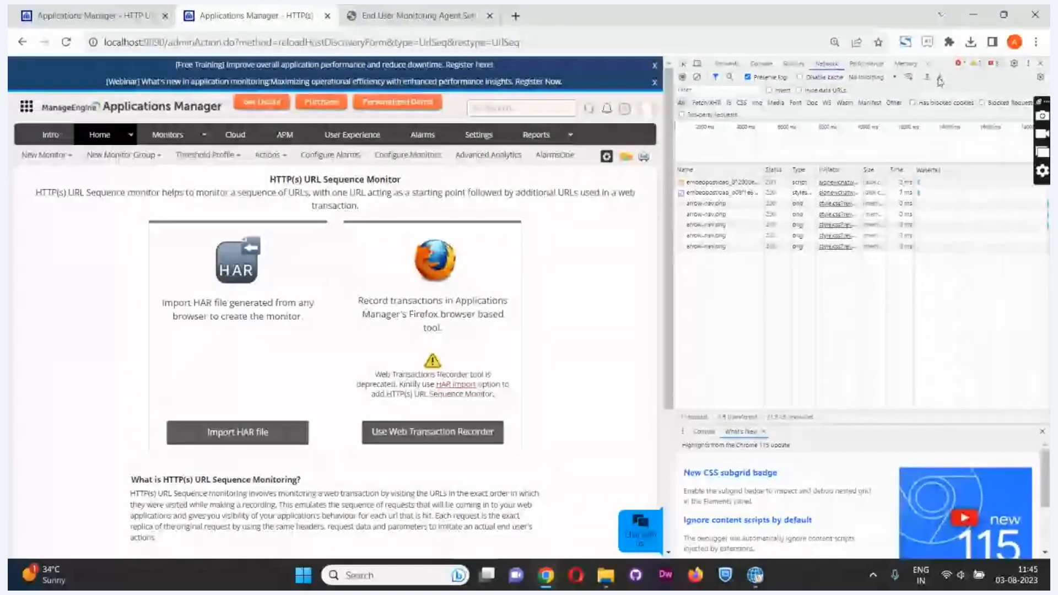
click(940, 79)
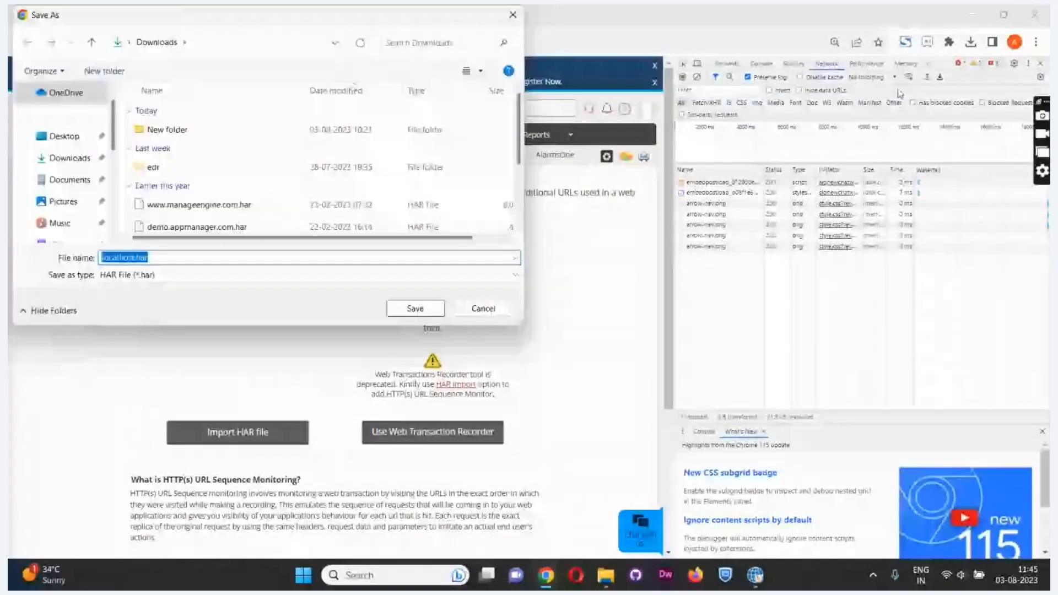
click(415, 309)
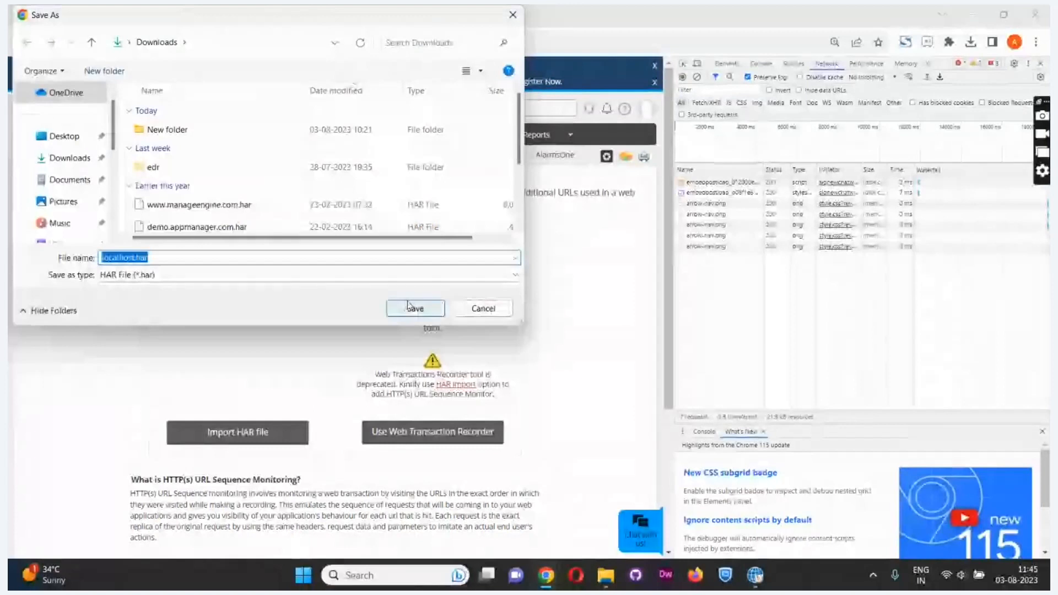
click(255, 435)
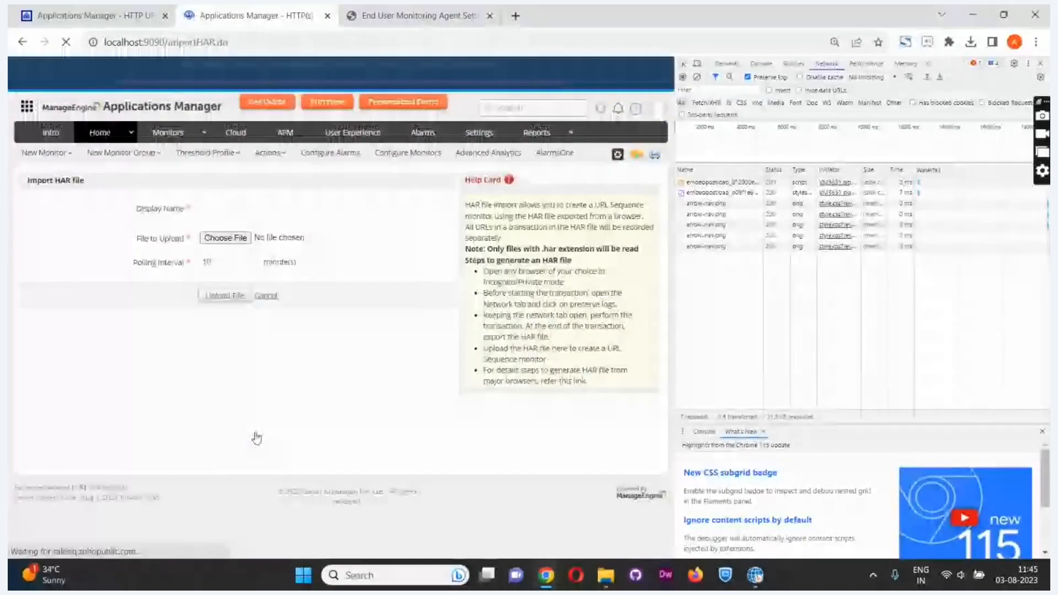
click(237, 207)
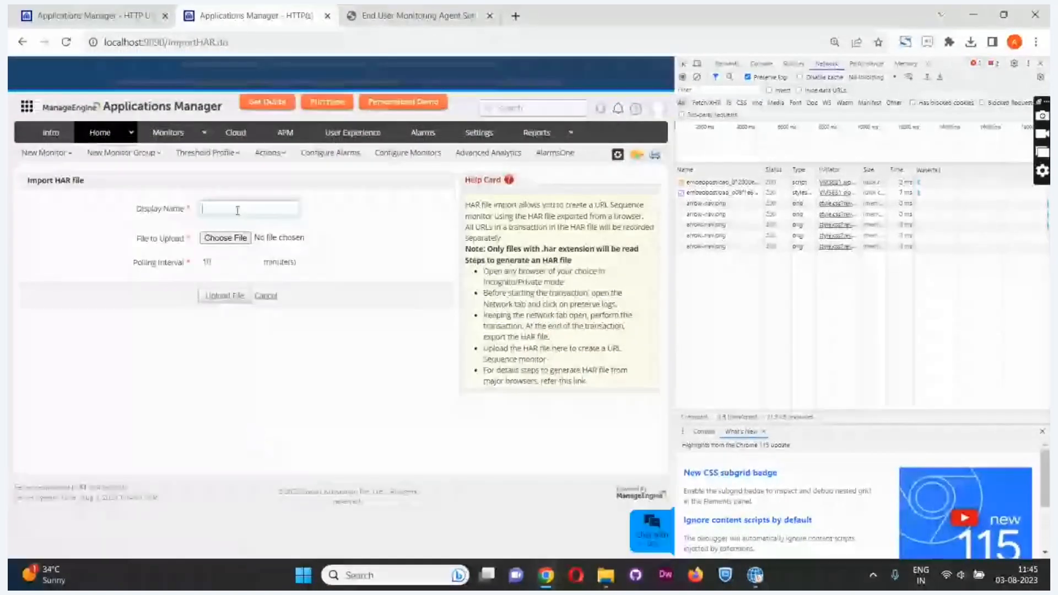
click(215, 243)
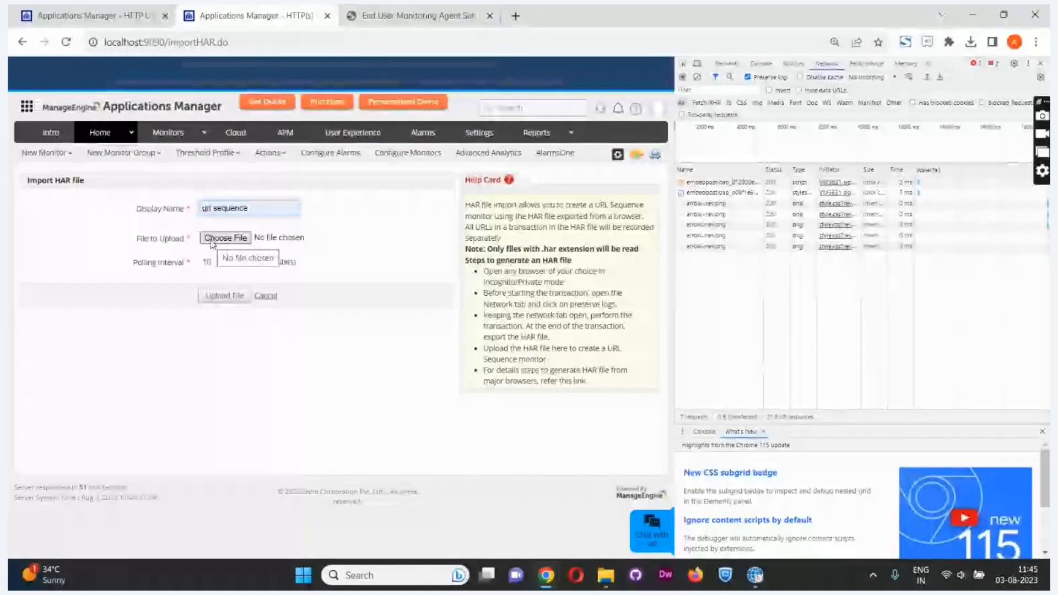
click(214, 243)
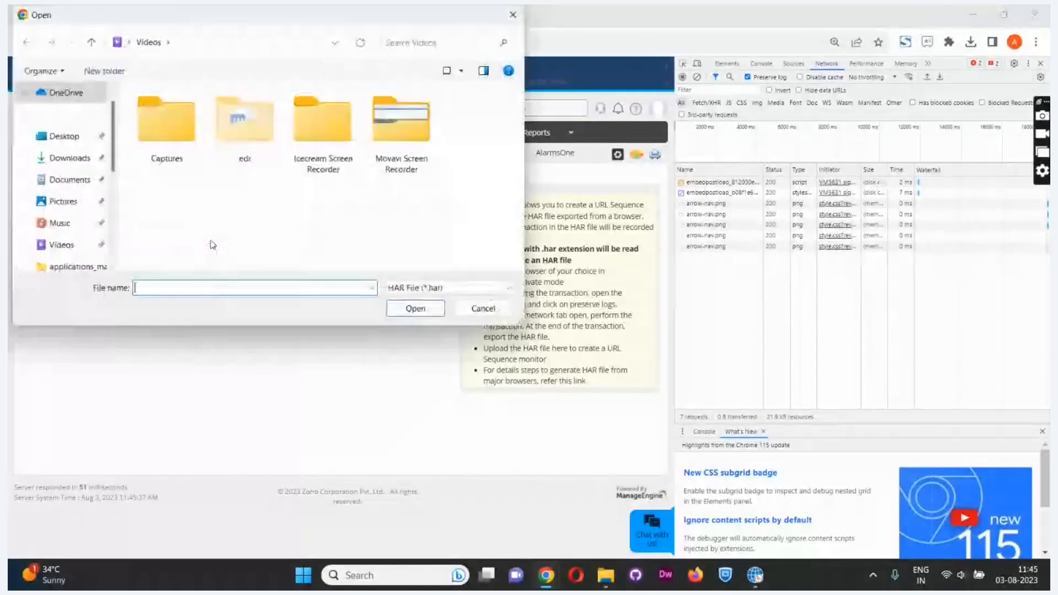
click(69, 160)
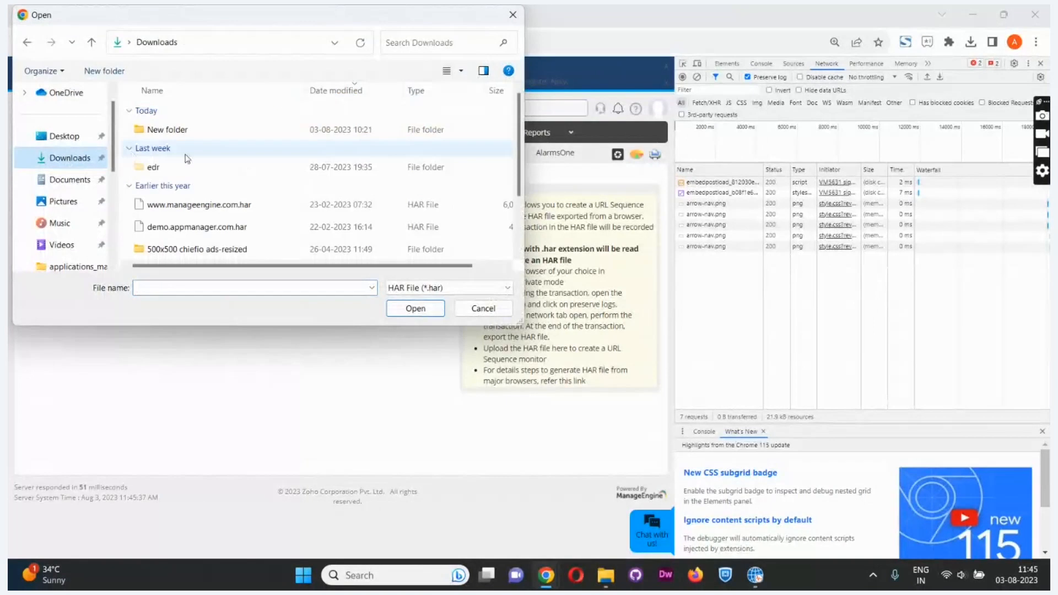
double_click(166, 130)
double_click(194, 132)
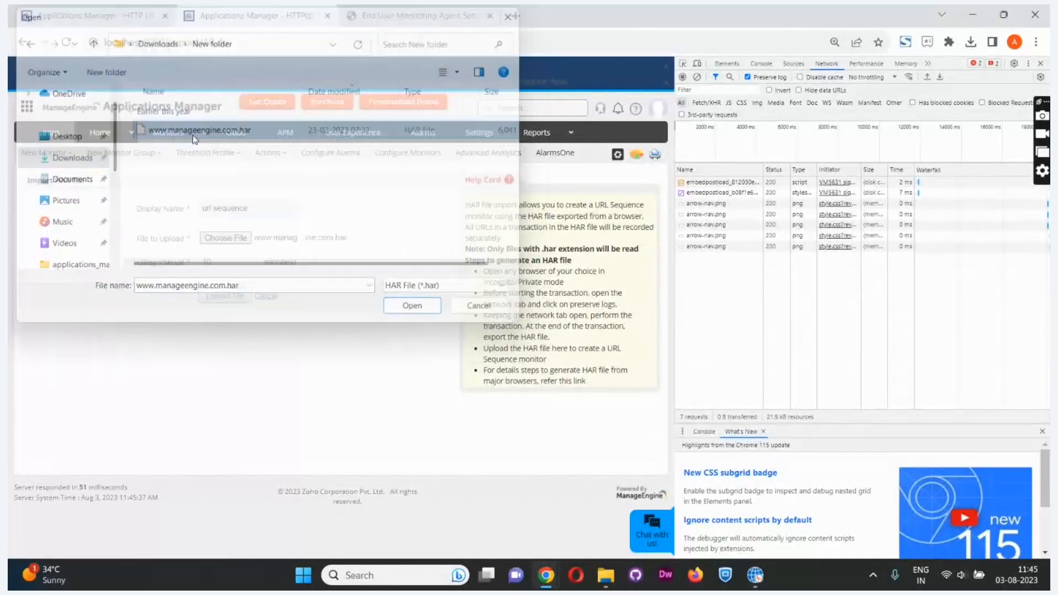
click(237, 296)
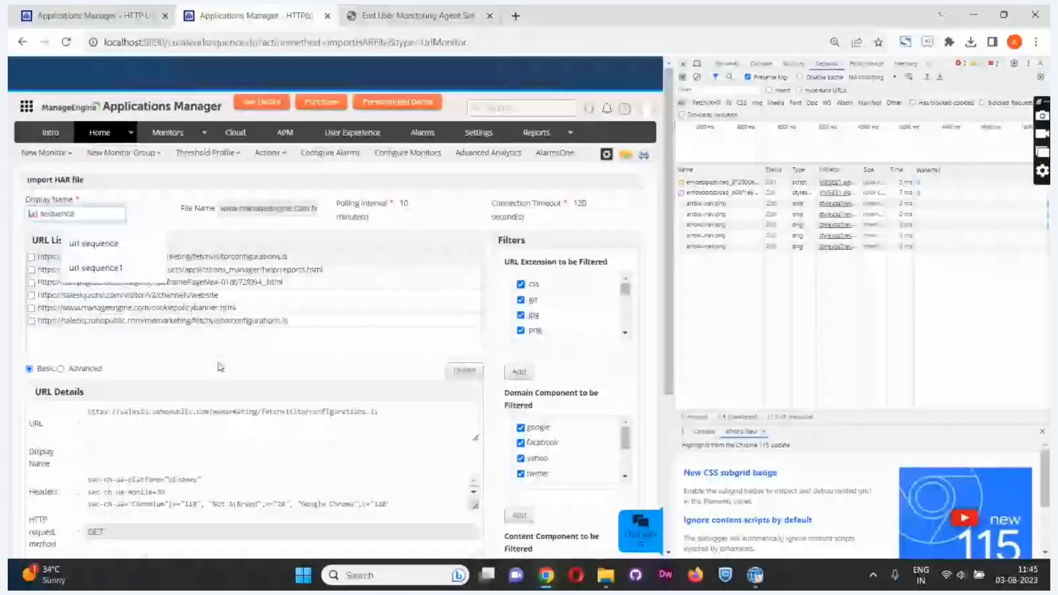
- Review the basic URL details of the imported sequence and show its advanced alert, authentication and response code settings
scroll(221, 367, down, 4)
scroll(221, 367, up, 4)
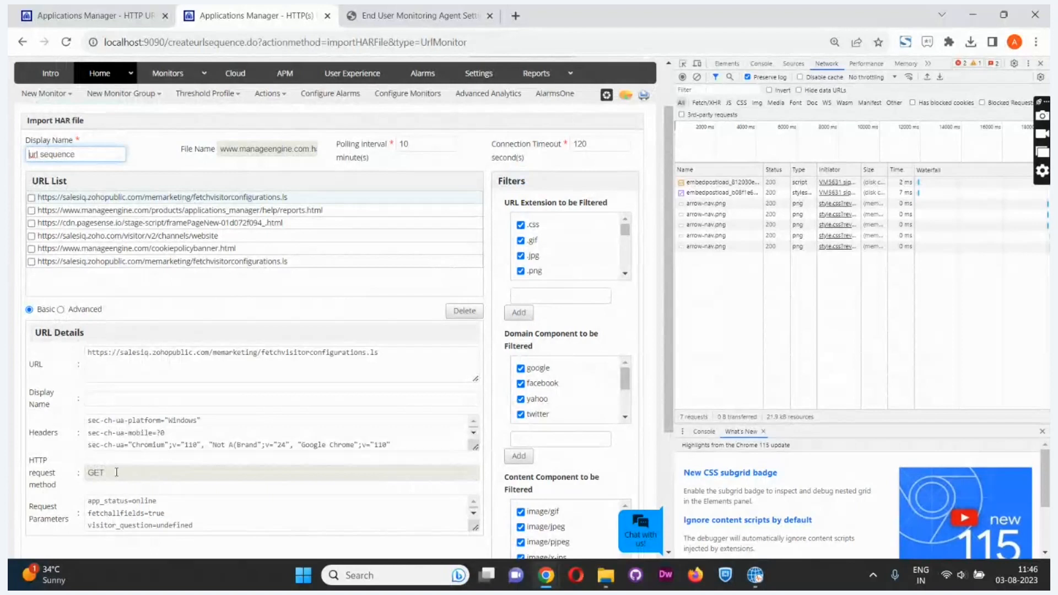
scroll(116, 473, down, 1)
click(60, 312)
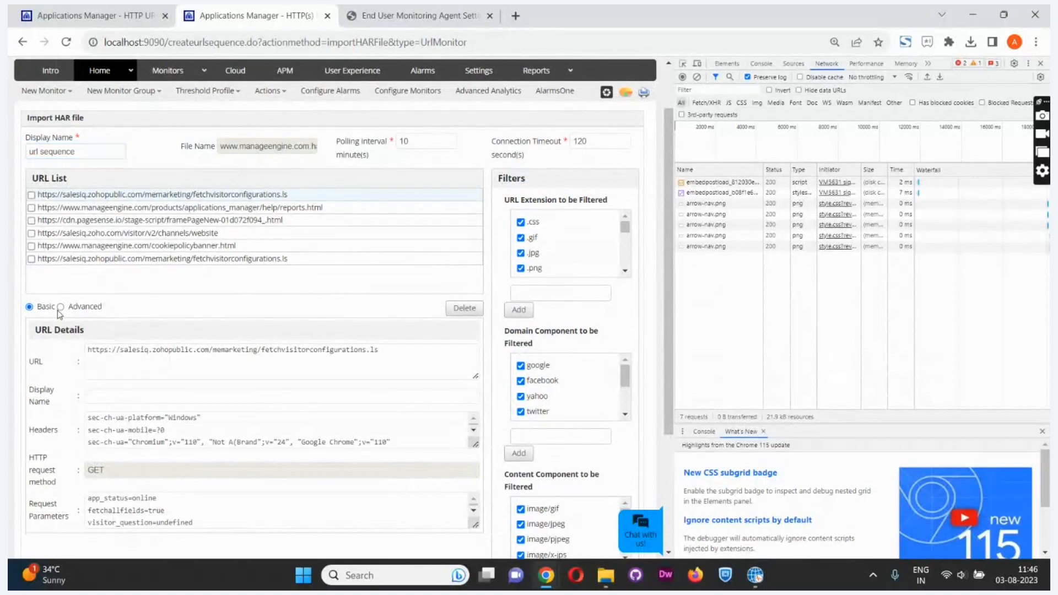
click(59, 308)
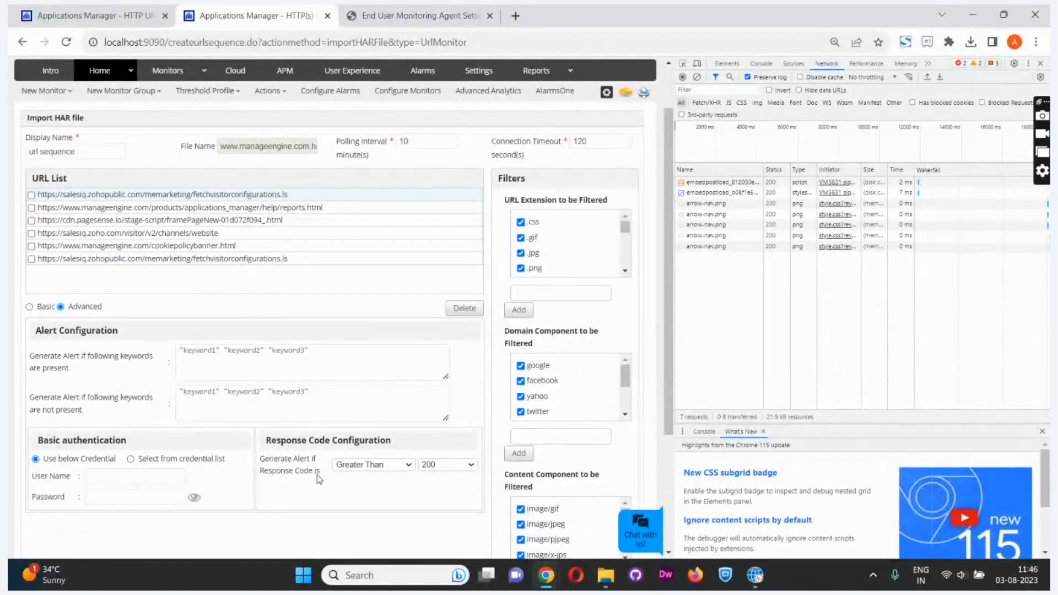
scroll(317, 475, down, 1)
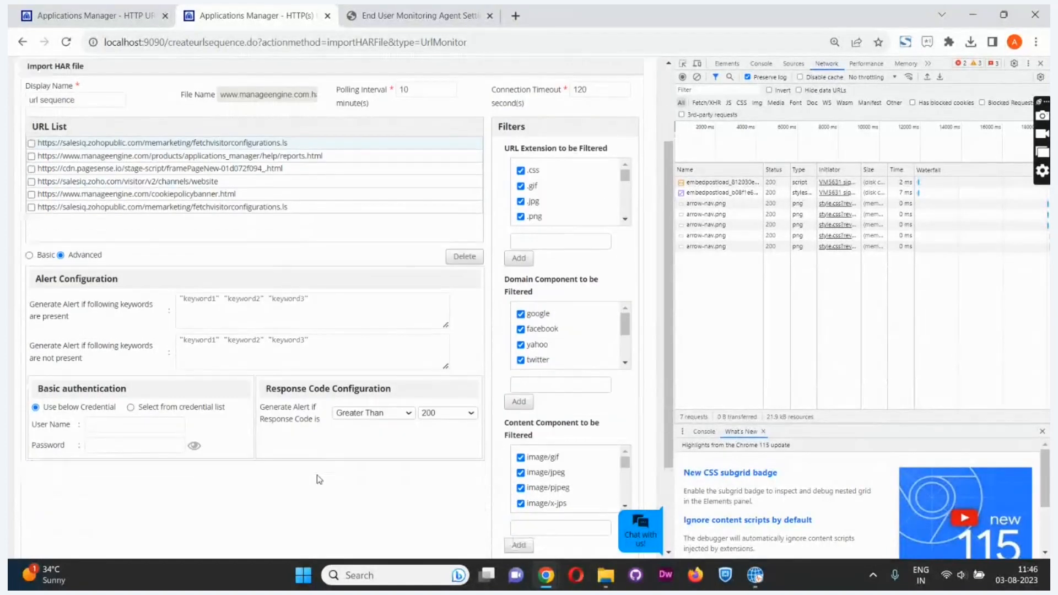
- Close the developer tools and add the URL sequence monitor
click(1042, 64)
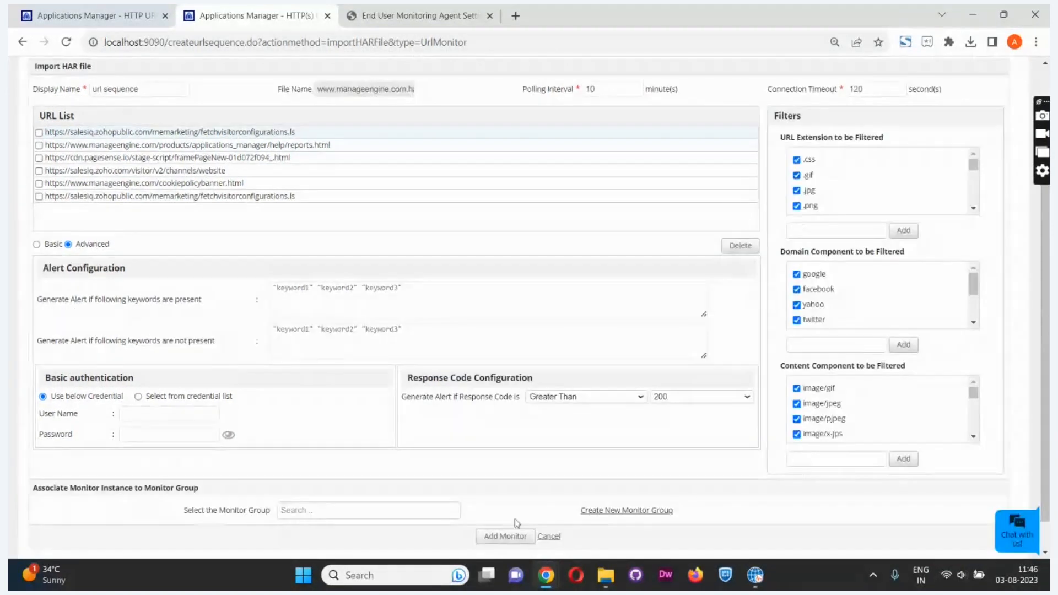
click(513, 538)
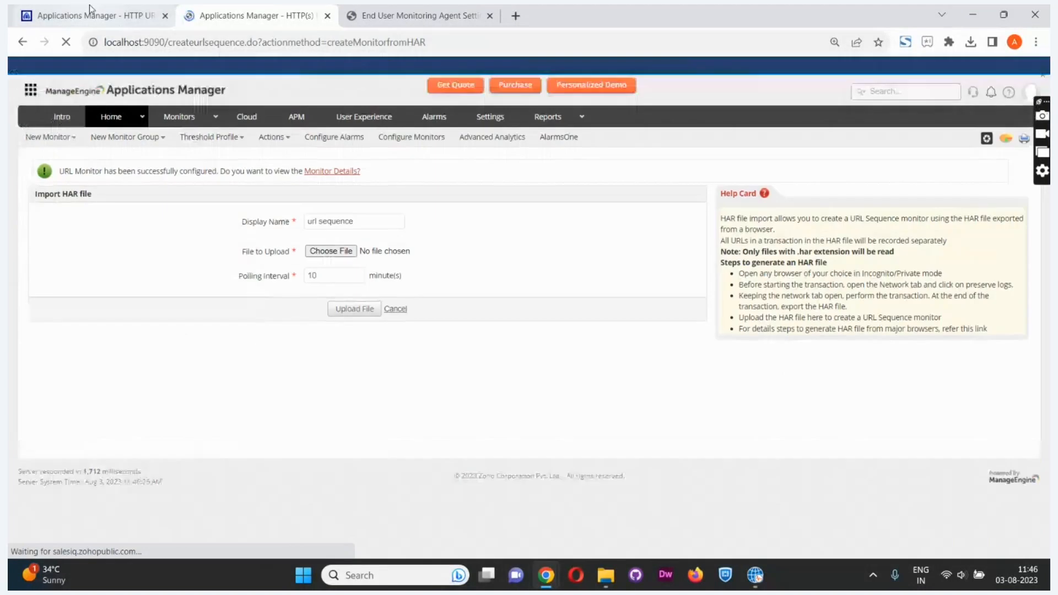
- Open the existing Urlseq monitor from the HTTP(s) URL Sequence monitors on the demo site
click(90, 11)
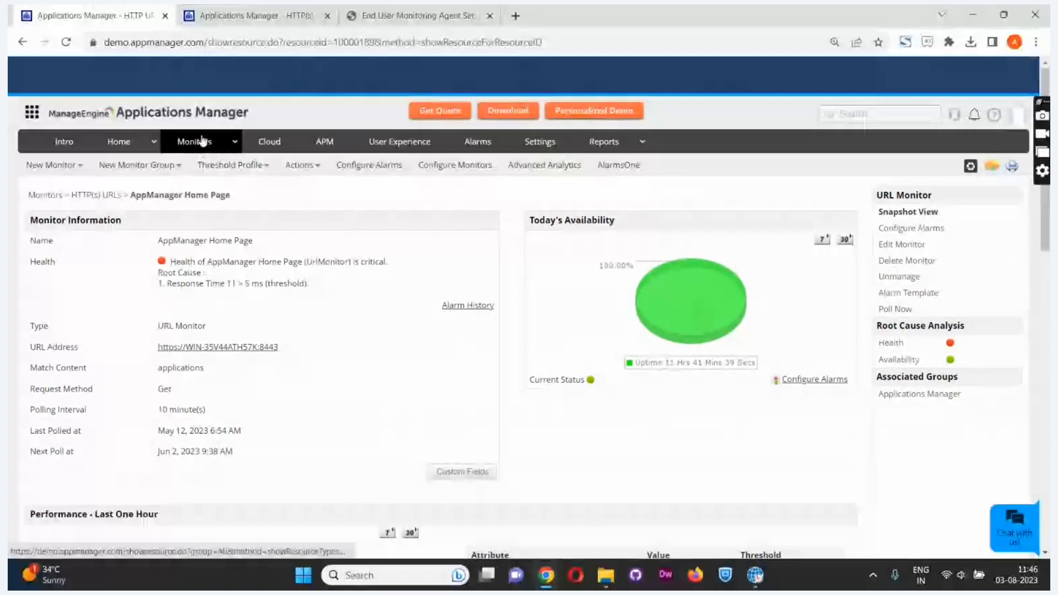
click(202, 142)
click(726, 408)
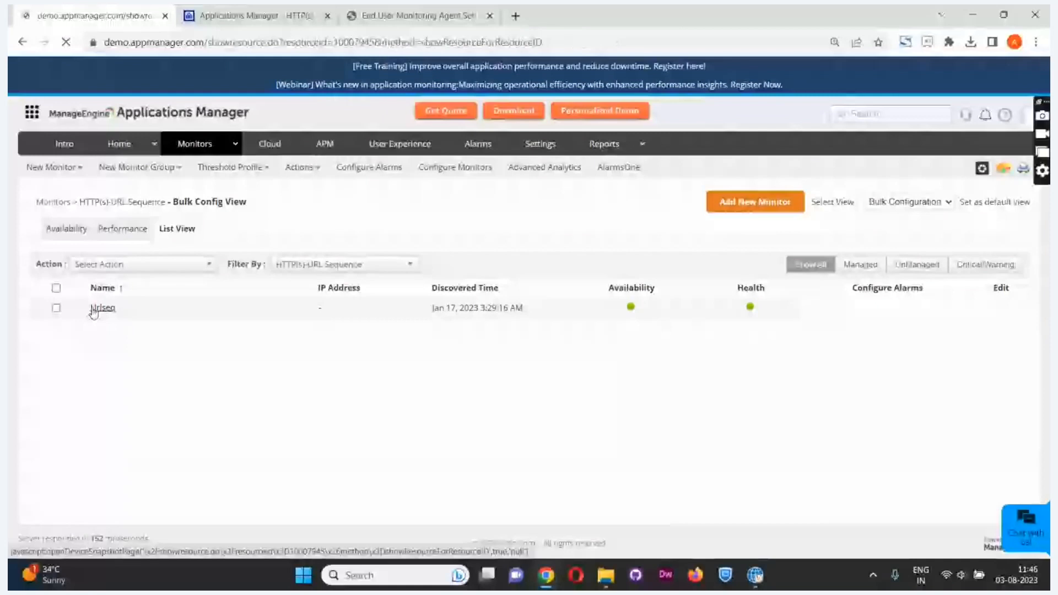
scroll(94, 315, down, 2)
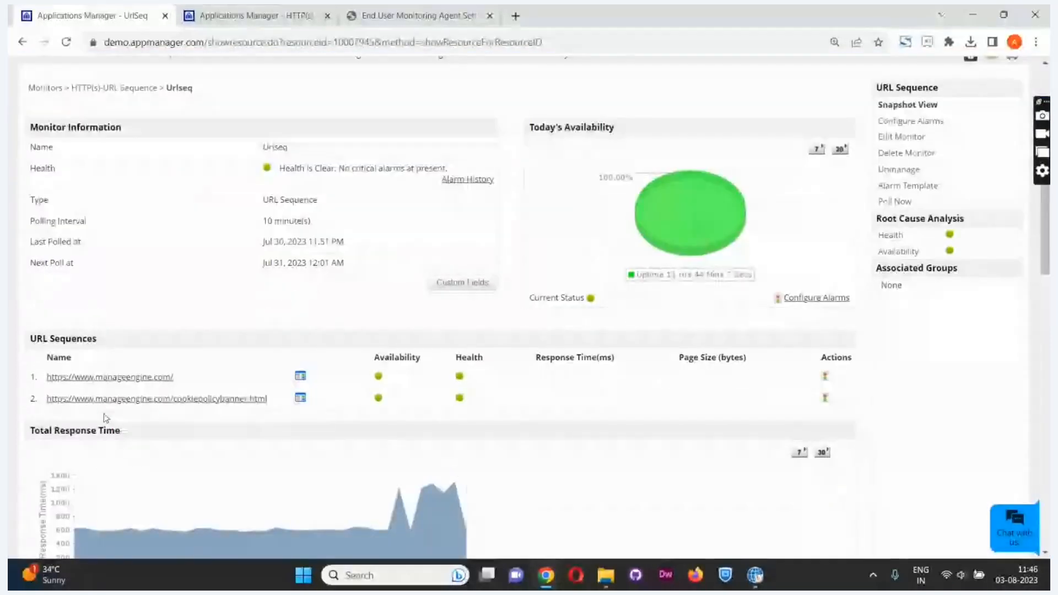
right_click(110, 380)
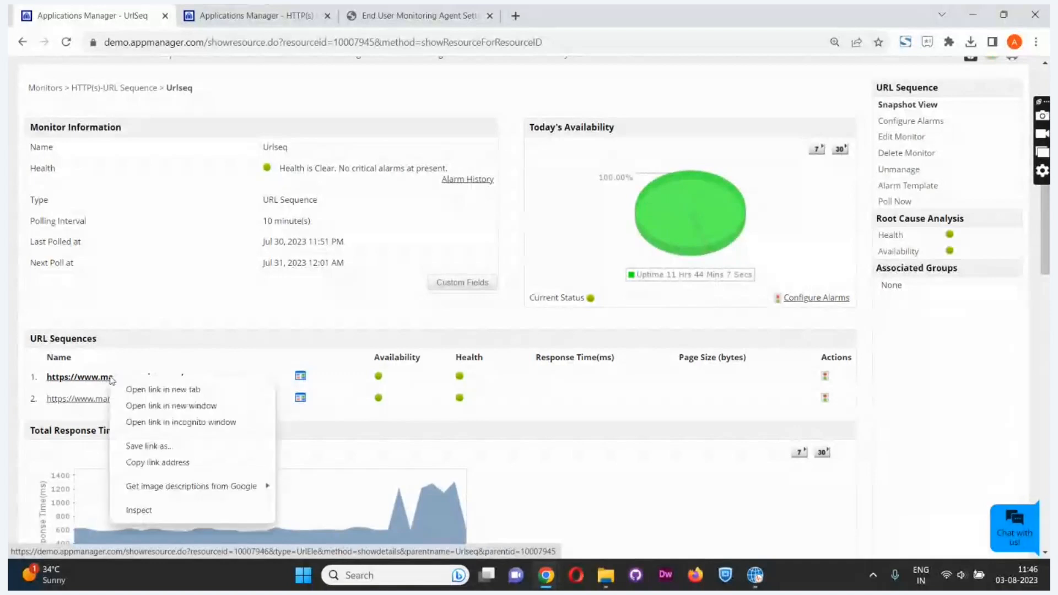
click(129, 390)
click(218, 14)
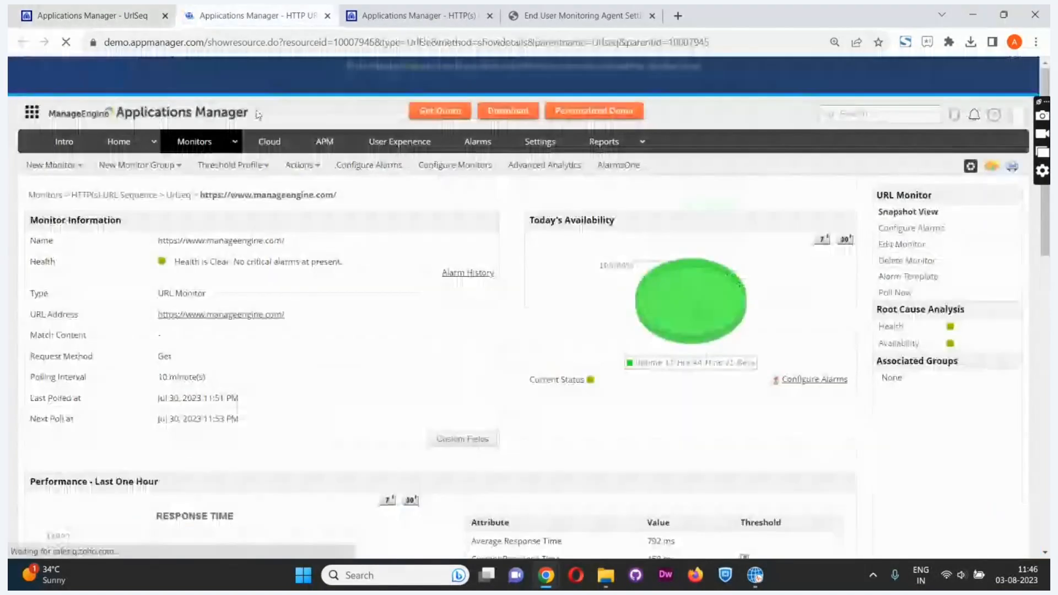
scroll(310, 318, down, 1)
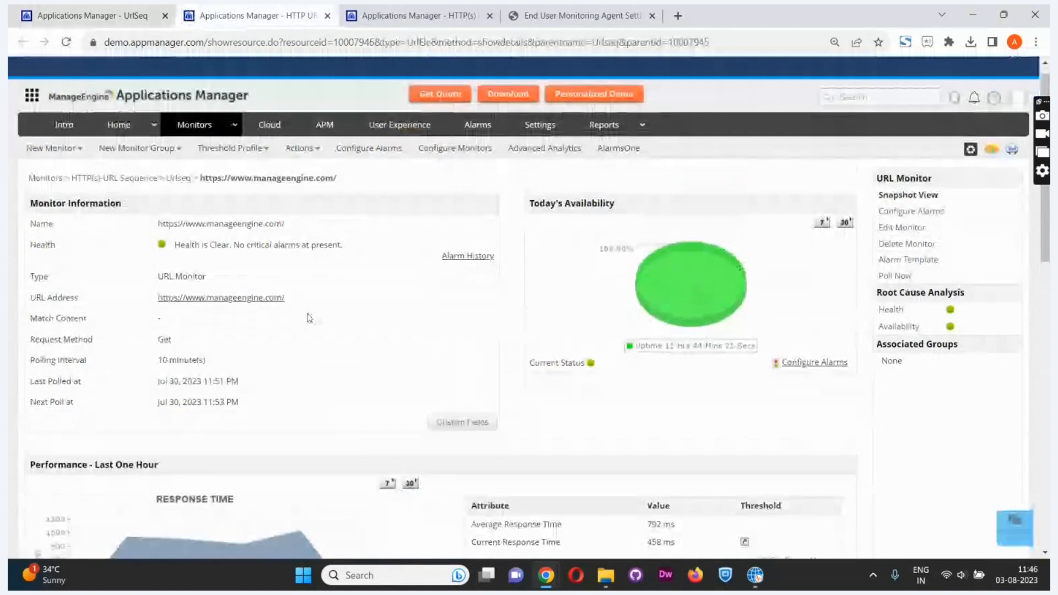
scroll(309, 318, down, 8)
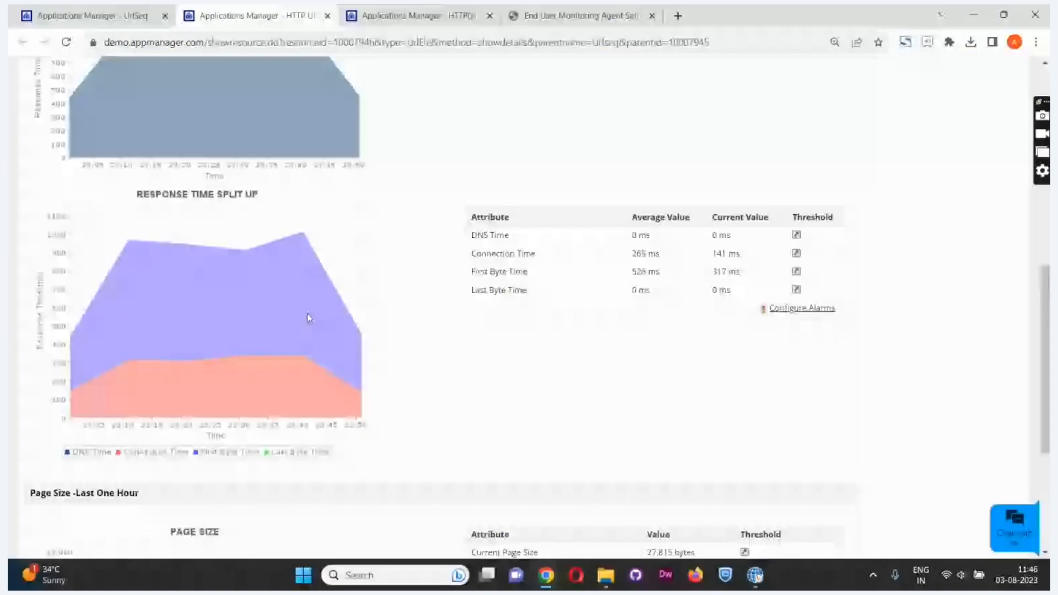
scroll(309, 319, up, 5)
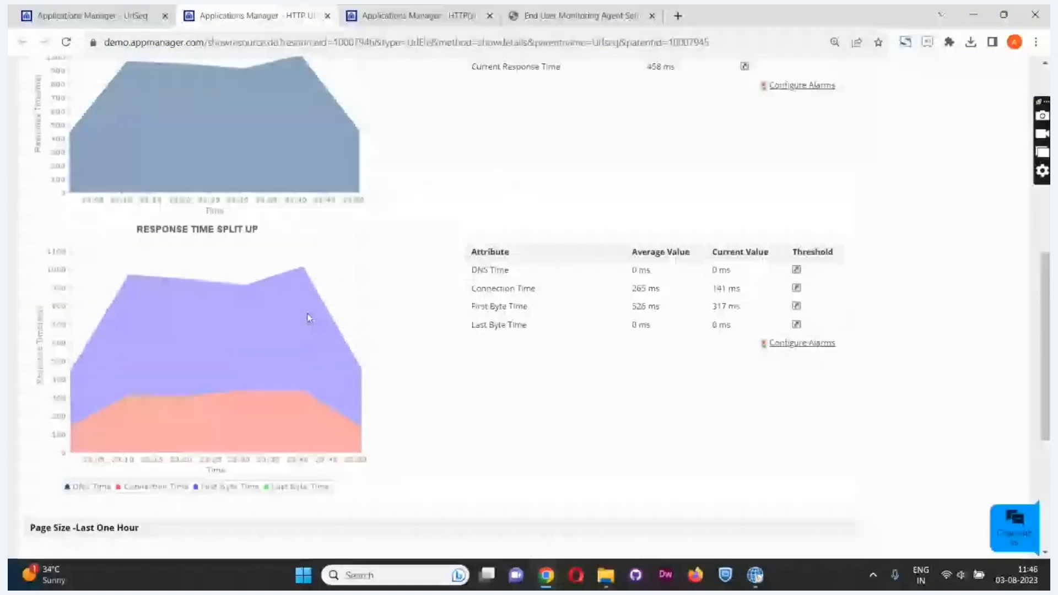
scroll(307, 317, down, 3)
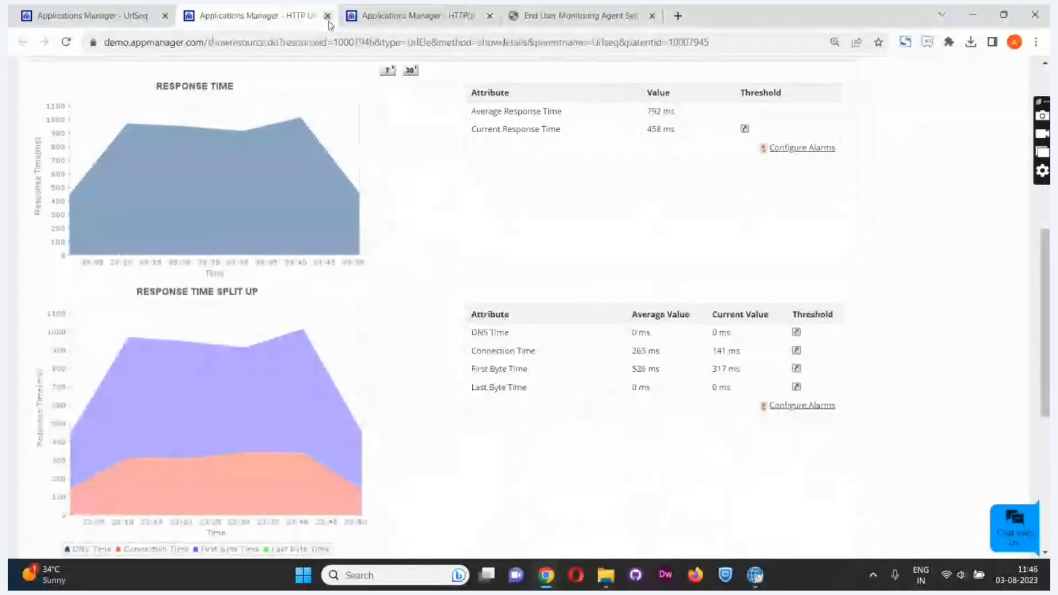
click(328, 15)
- Examine the Urlseq monitor's total response time, response time split-up and response time of individual URLs
scroll(229, 295, down, 3)
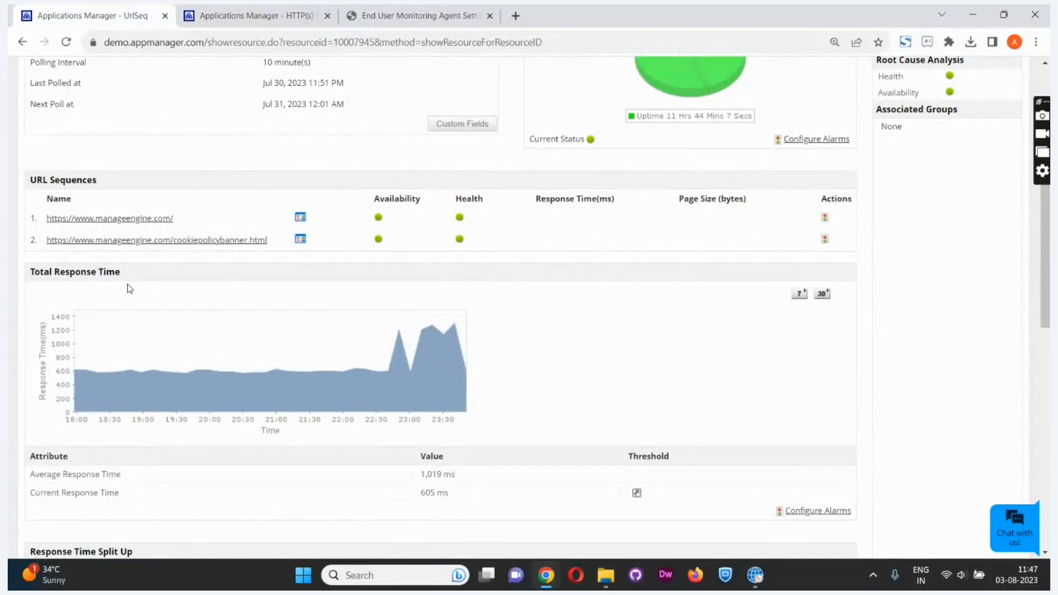
scroll(114, 325, down, 2)
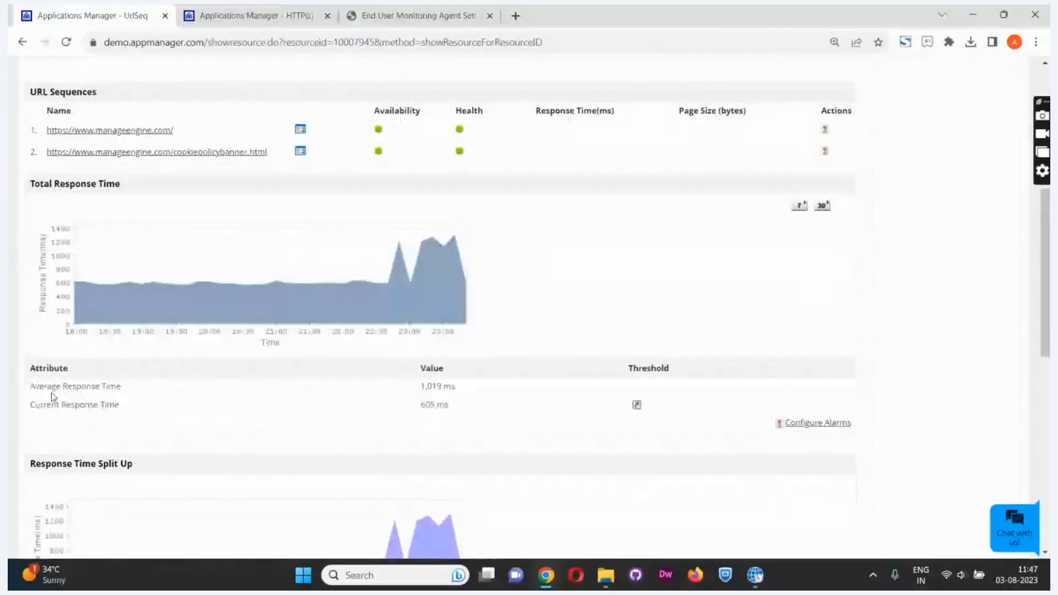
scroll(50, 398, down, 3)
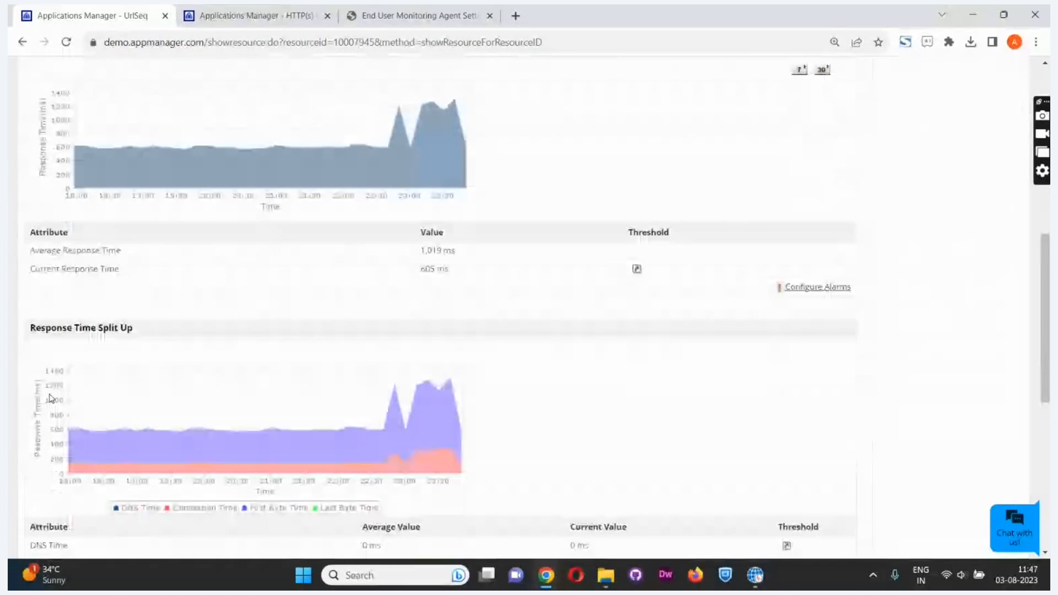
scroll(51, 398, down, 9)
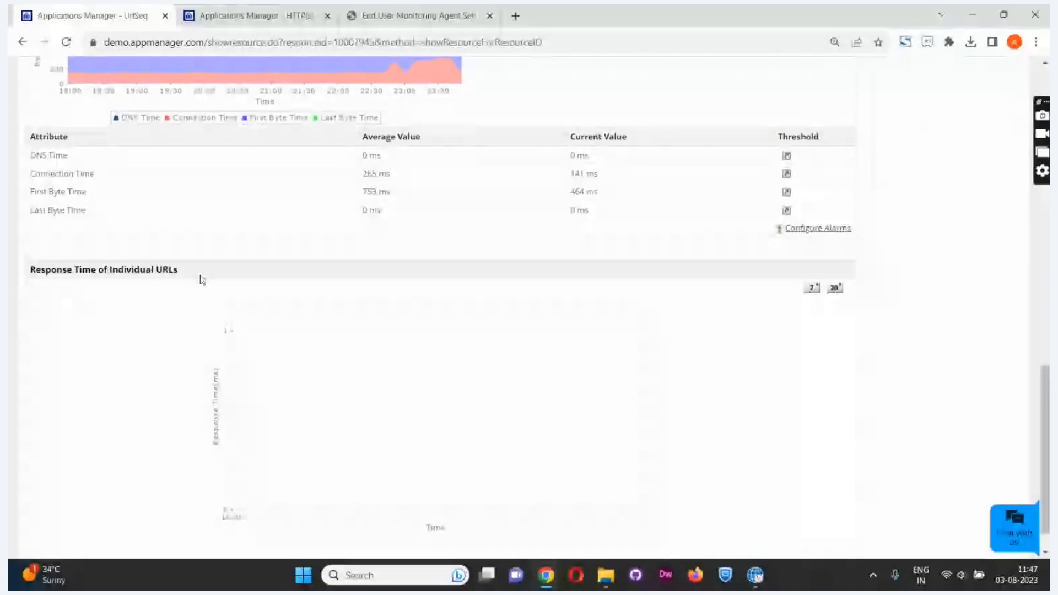
scroll(202, 281, up, 10)
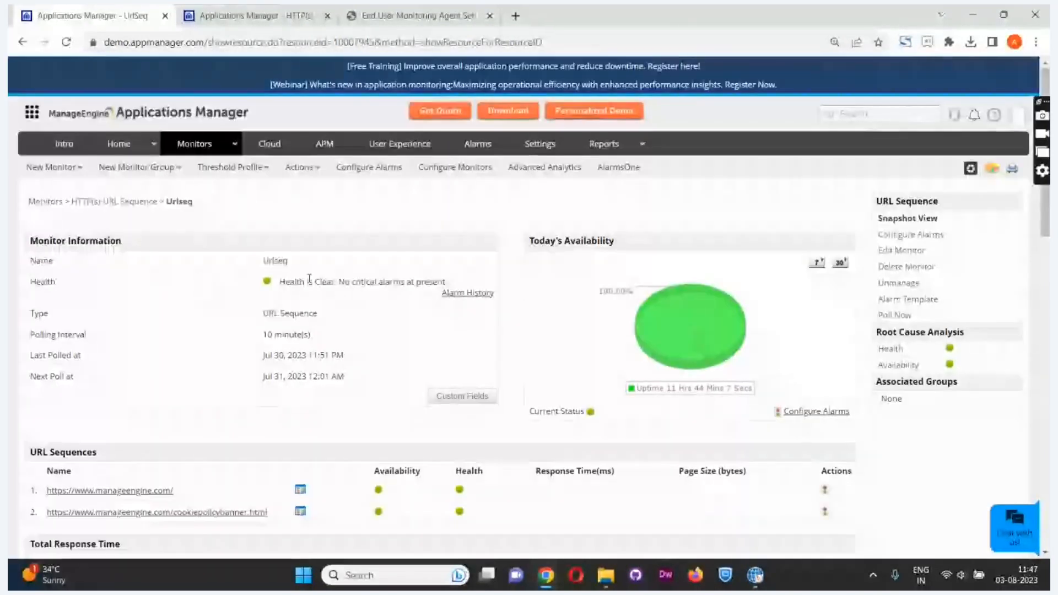
key(alt+Tab)
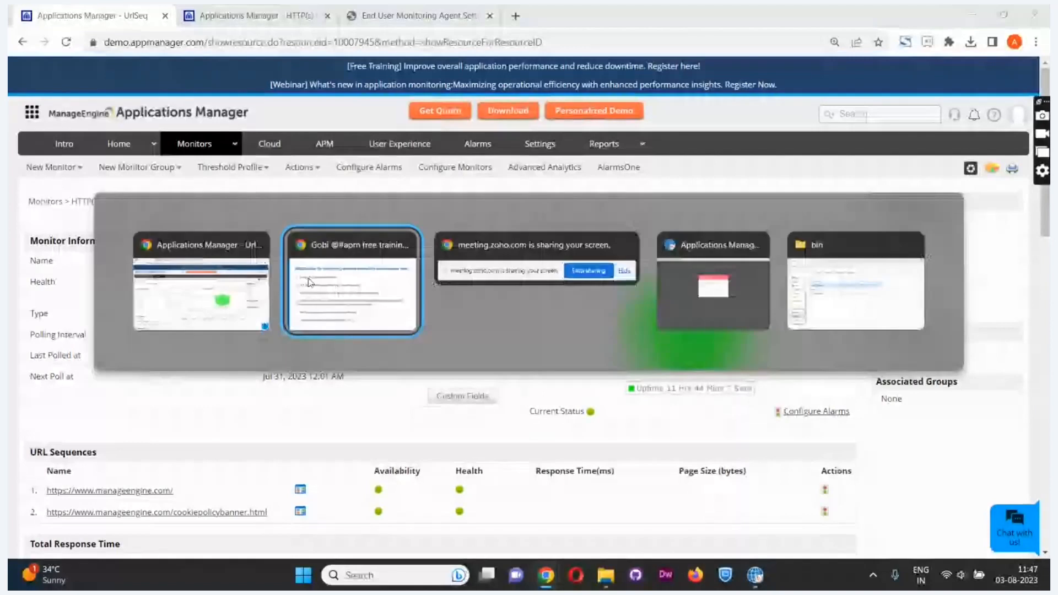
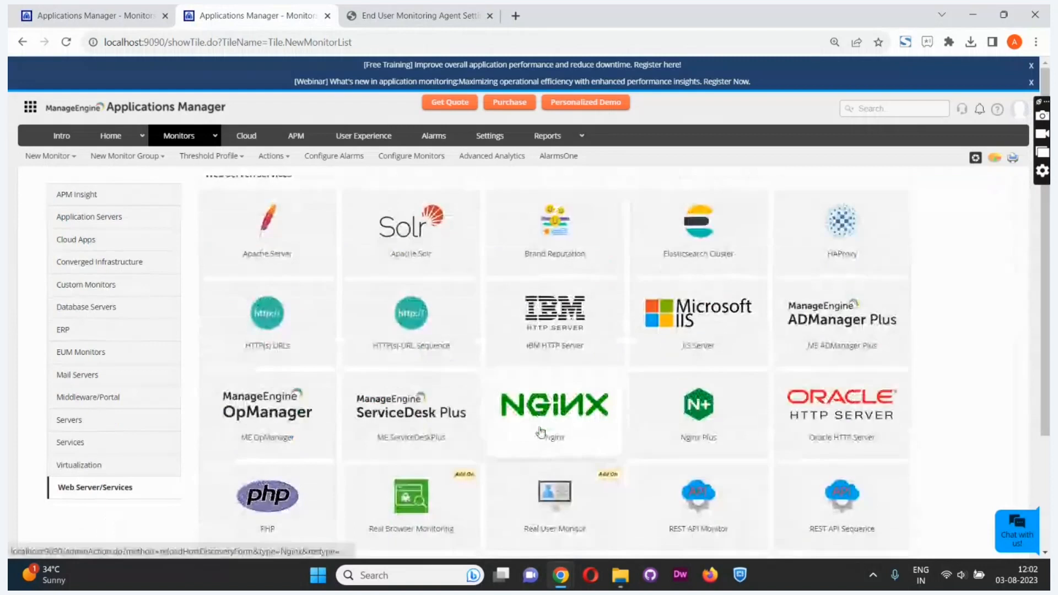
click(560, 520)
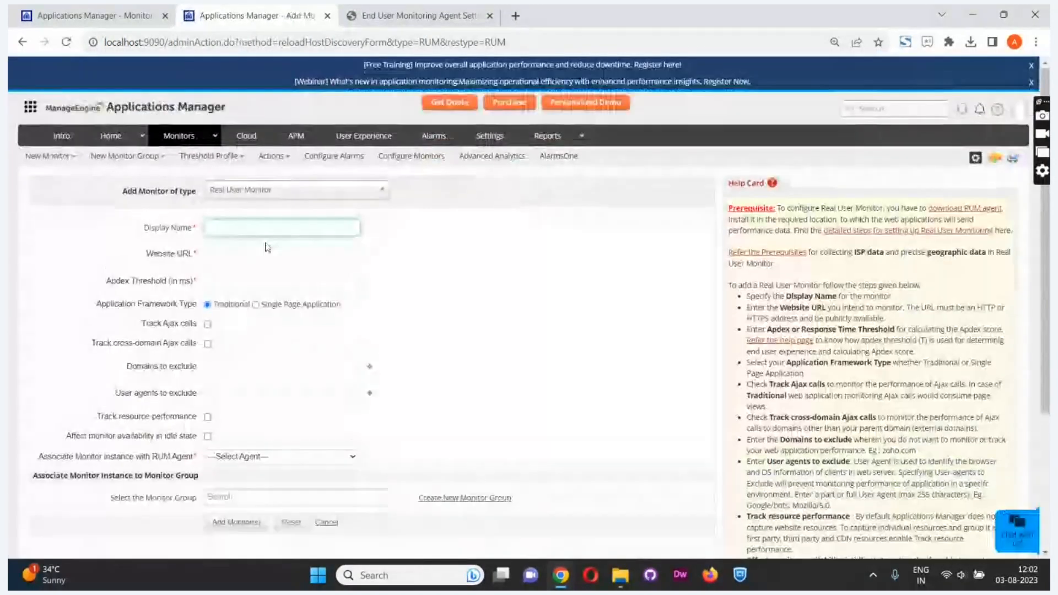
click(267, 228)
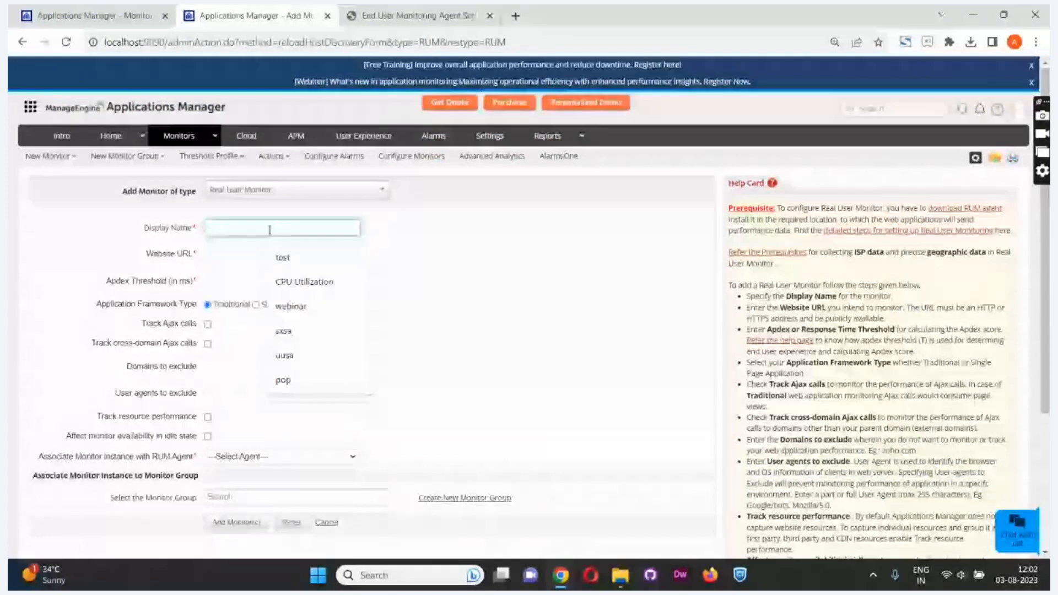
click(292, 255)
click(292, 254)
text(https://www.manageengine.com/products/applications_manager/)
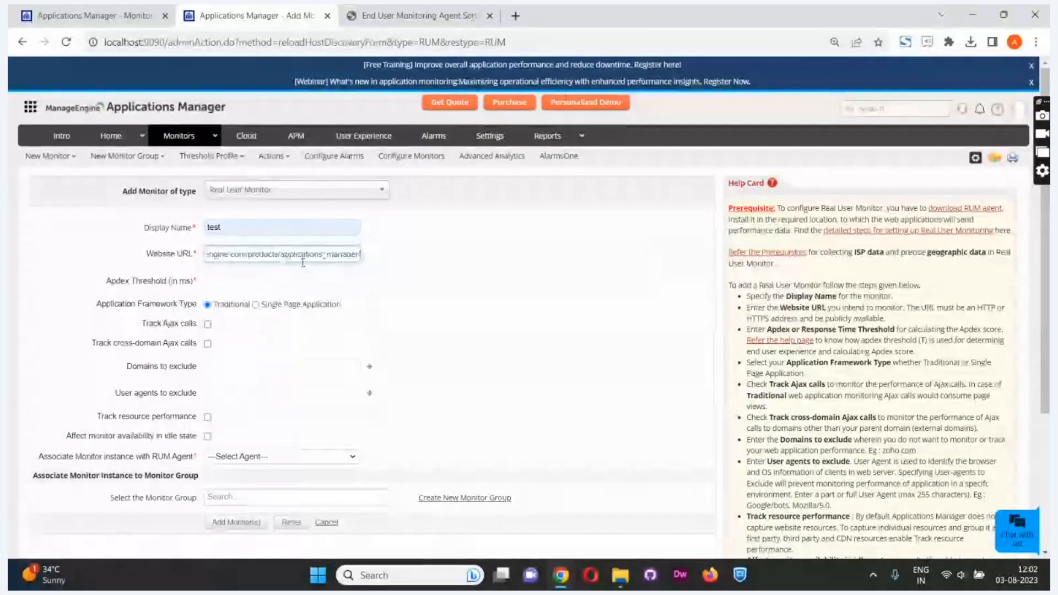
click(240, 285)
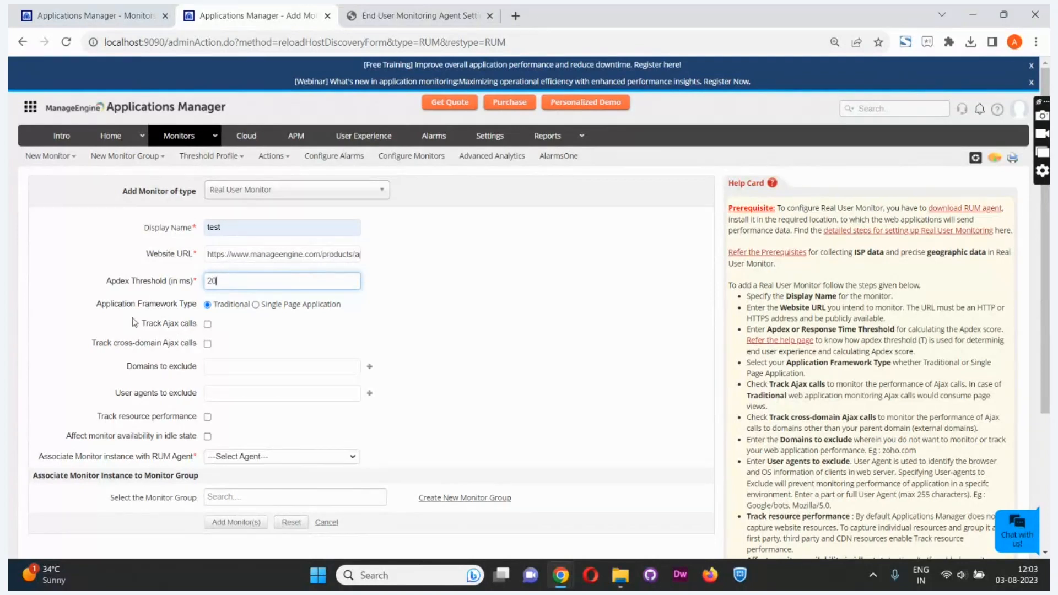
- Compare the framework types, keep Traditional, and enable resource performance tracking and the effect on monitor availability in idle state
click(255, 305)
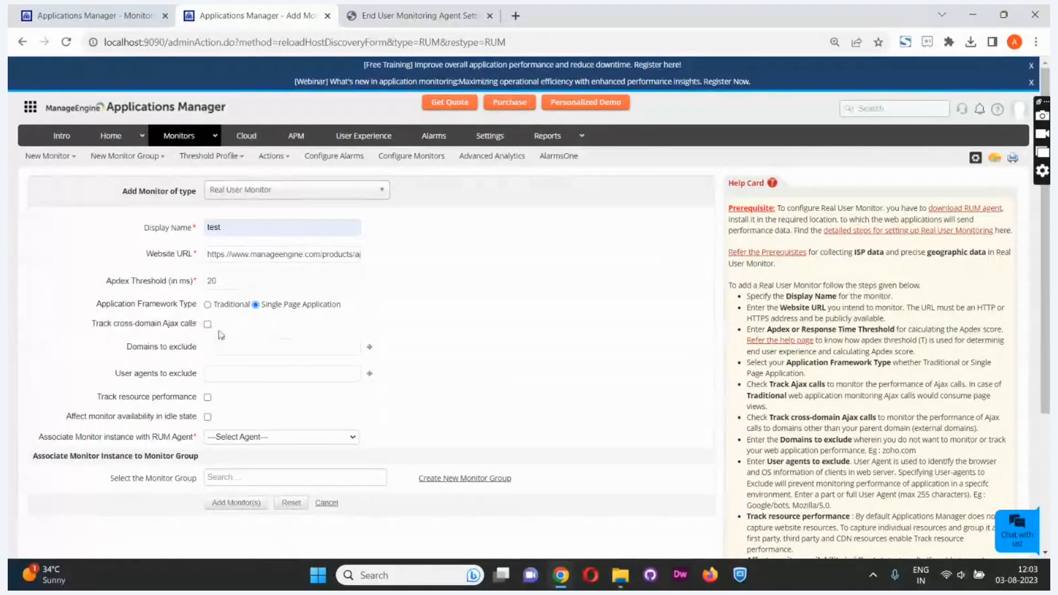
click(208, 305)
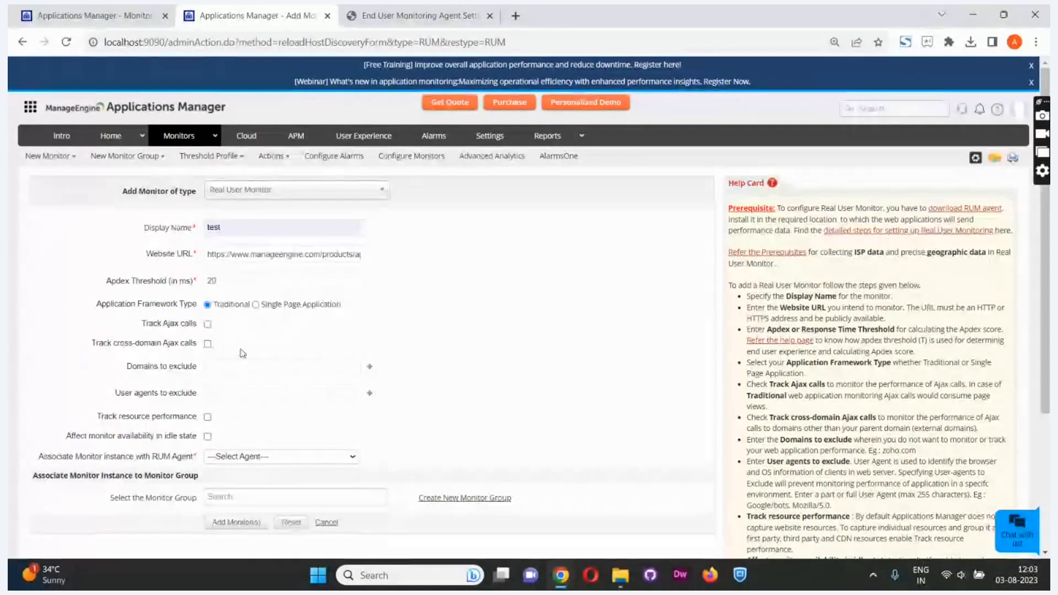
click(208, 367)
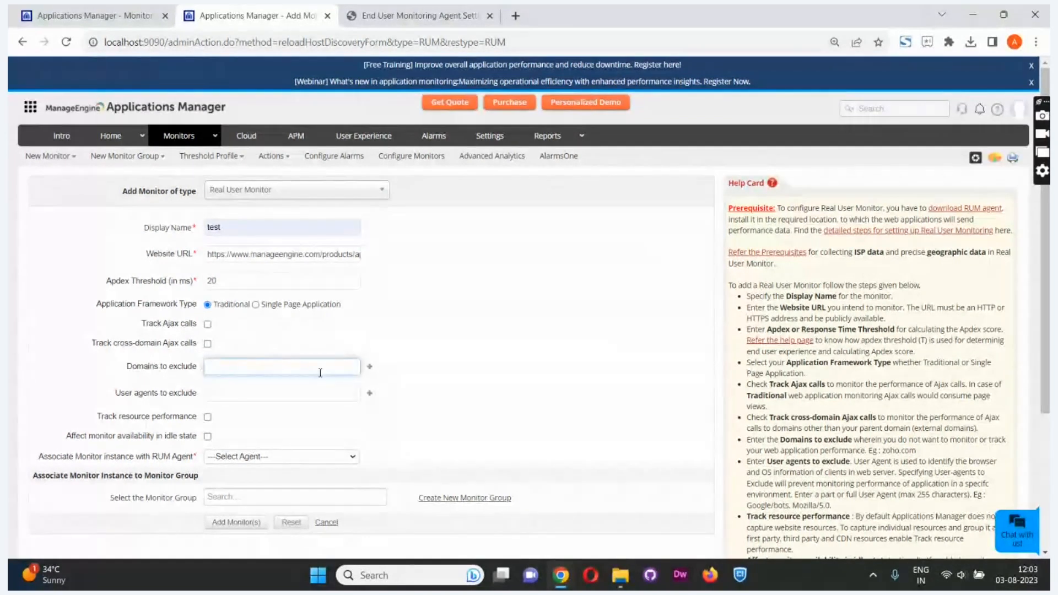
click(221, 399)
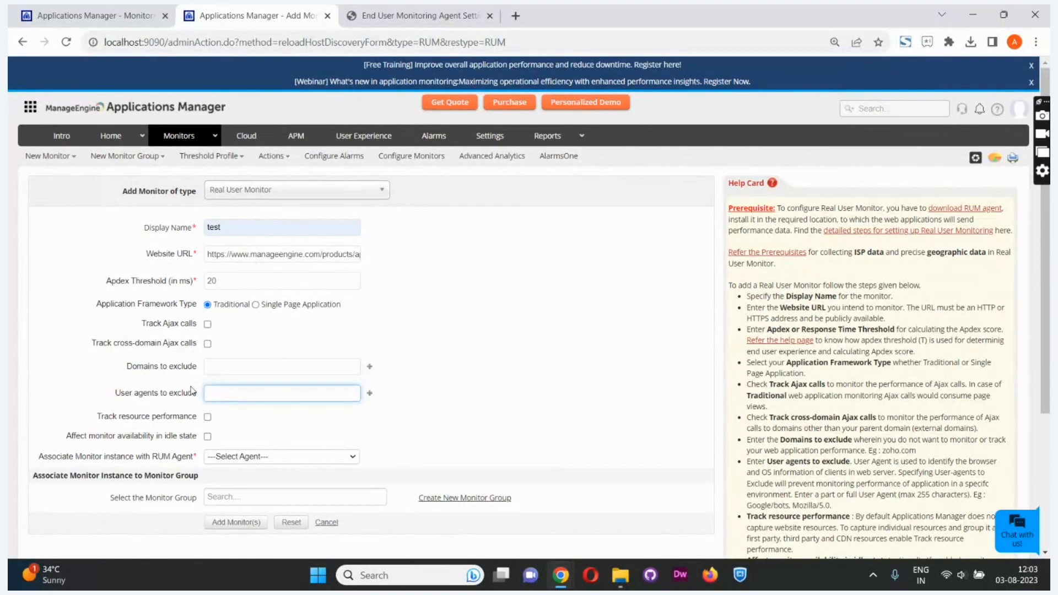
click(208, 419)
scroll(236, 427, down, 1)
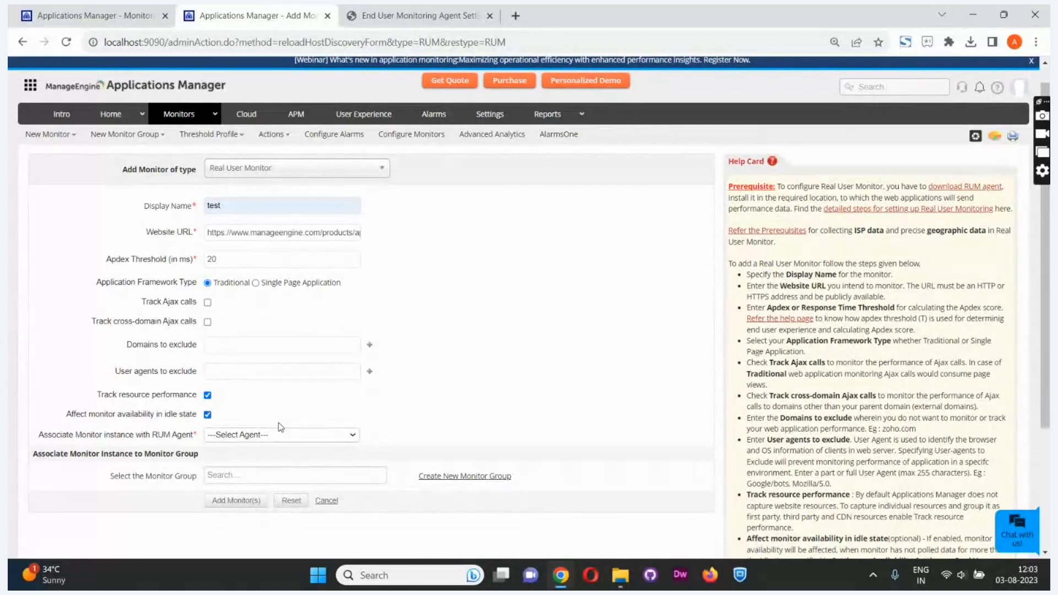
- Associate the monitor with the listed zohocorpin.com RUM agent and try to add the monitor
click(284, 440)
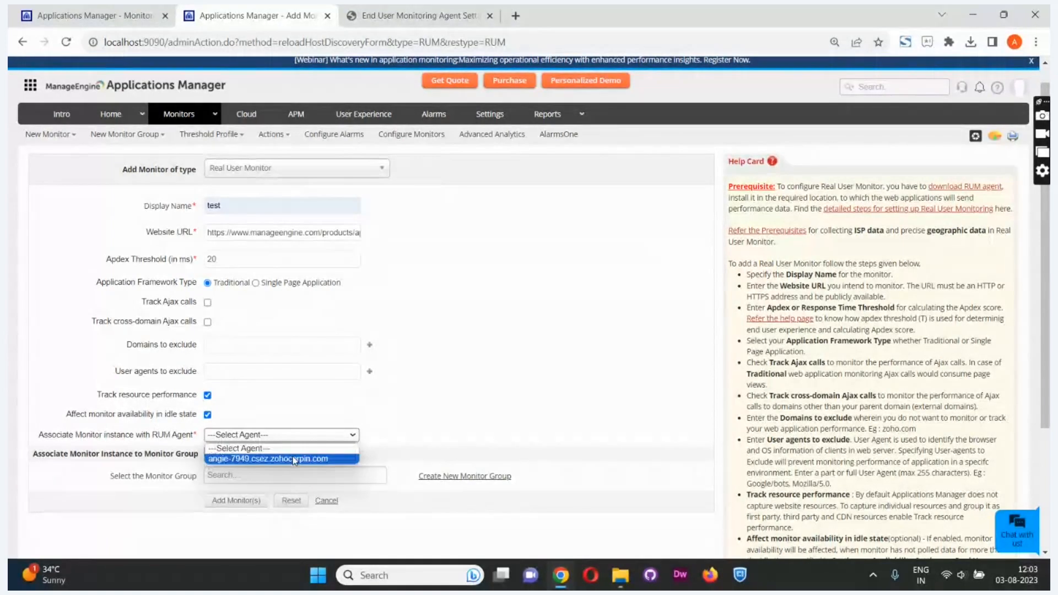
click(295, 456)
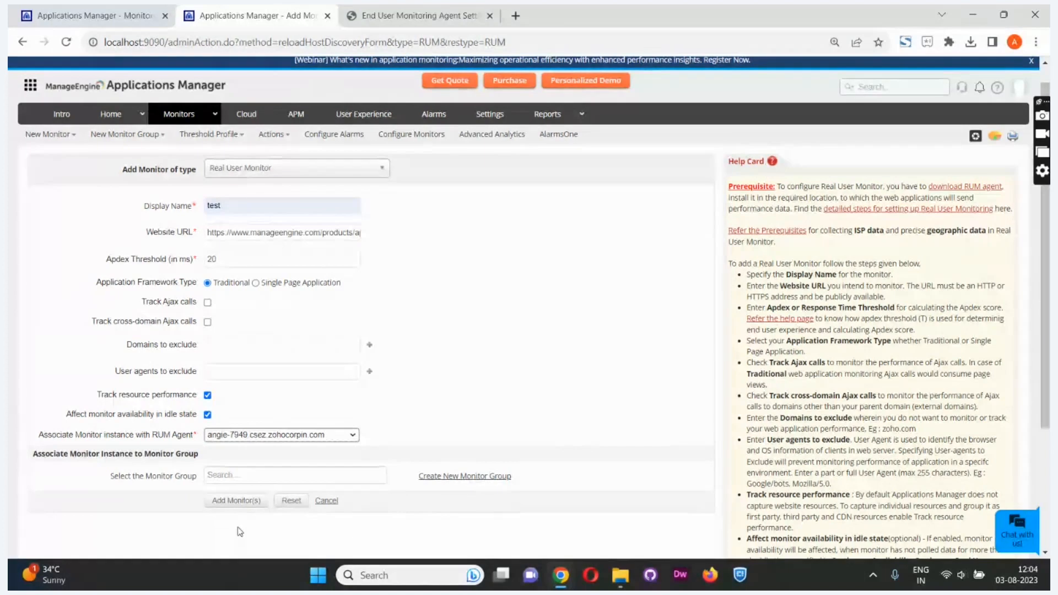
click(237, 501)
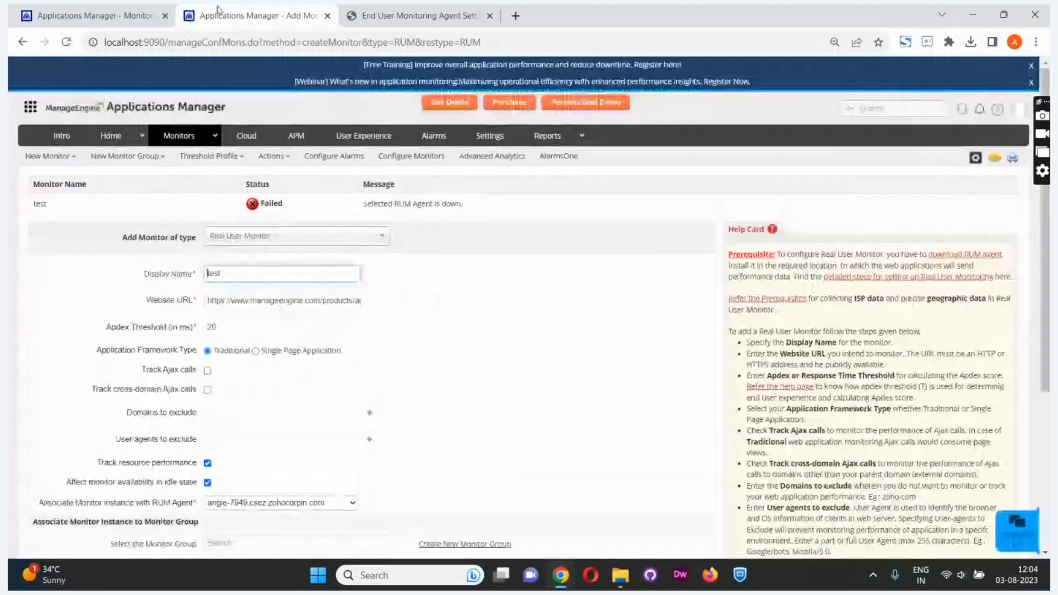
- Show the existing Real User Monitor instances from the monitor category view on the demo site
click(106, 21)
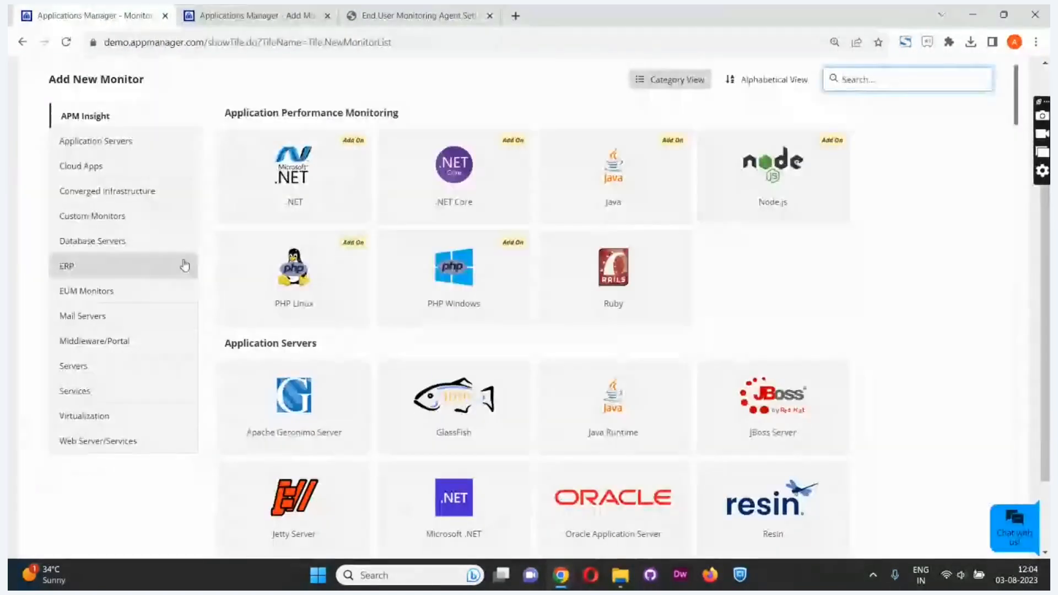
scroll(184, 263, up, 3)
click(222, 147)
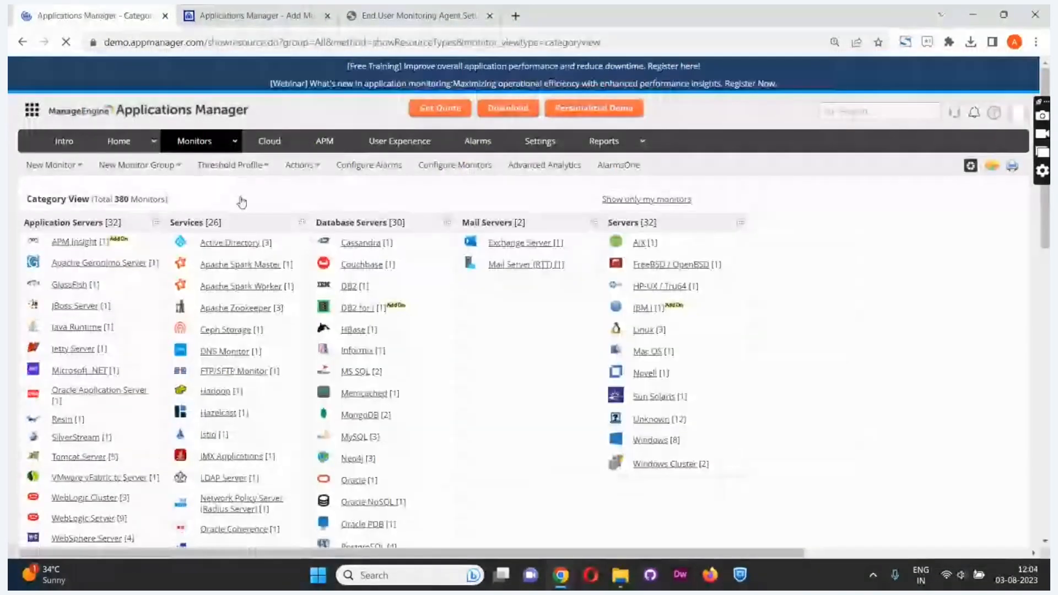
scroll(503, 402, down, 3)
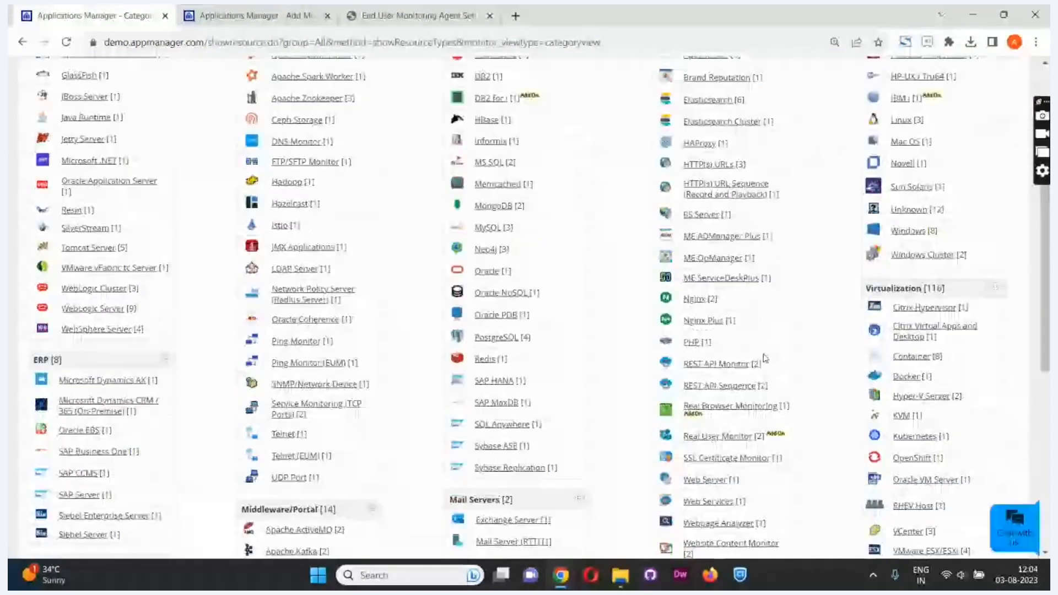
click(731, 444)
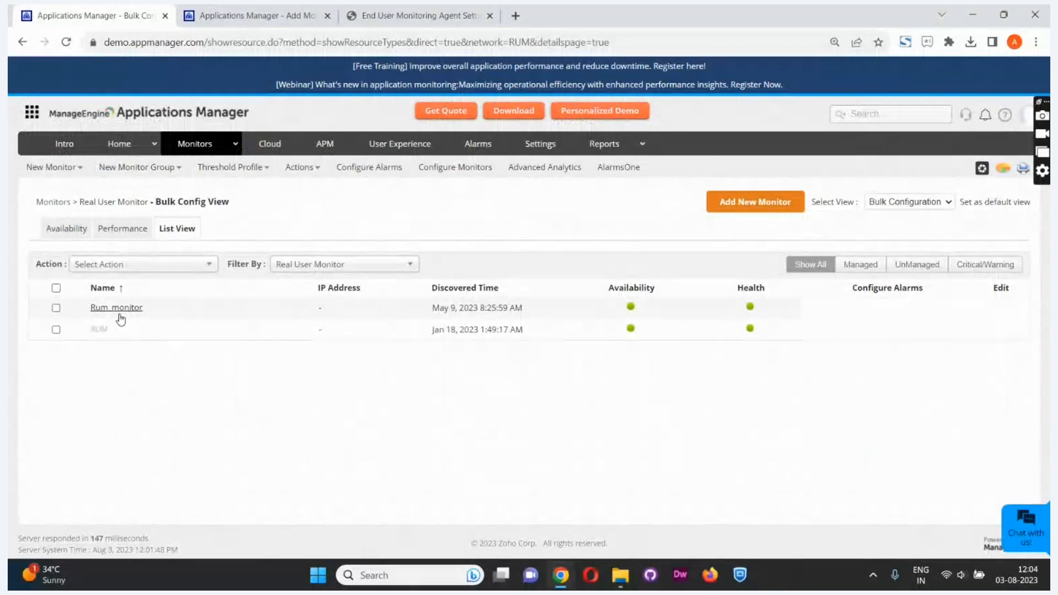
- Open Rum_monitor and review its Web RUM setup steps, script and notes
click(121, 309)
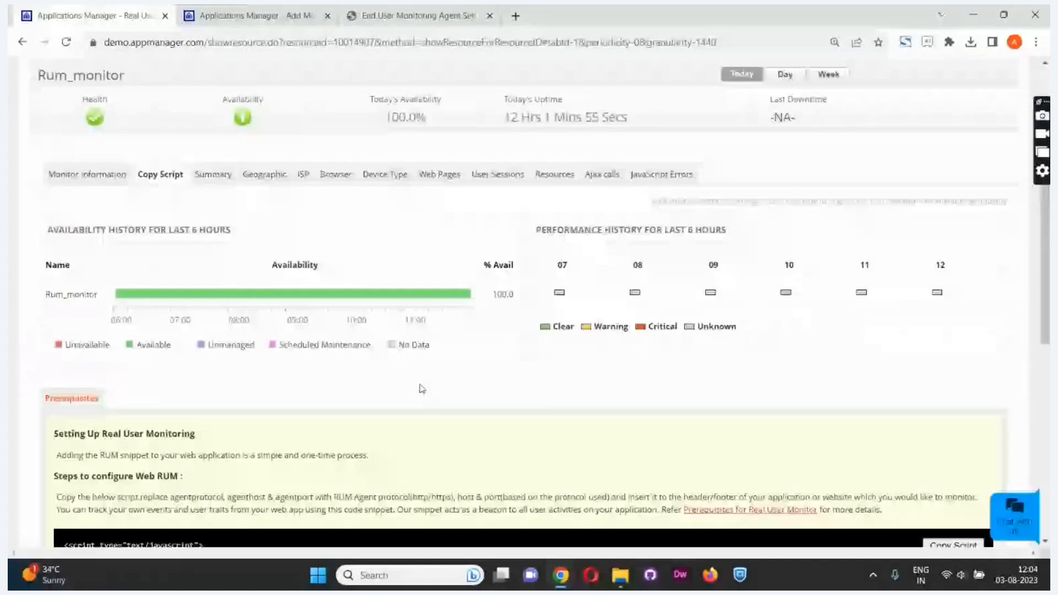
scroll(423, 389, down, 4)
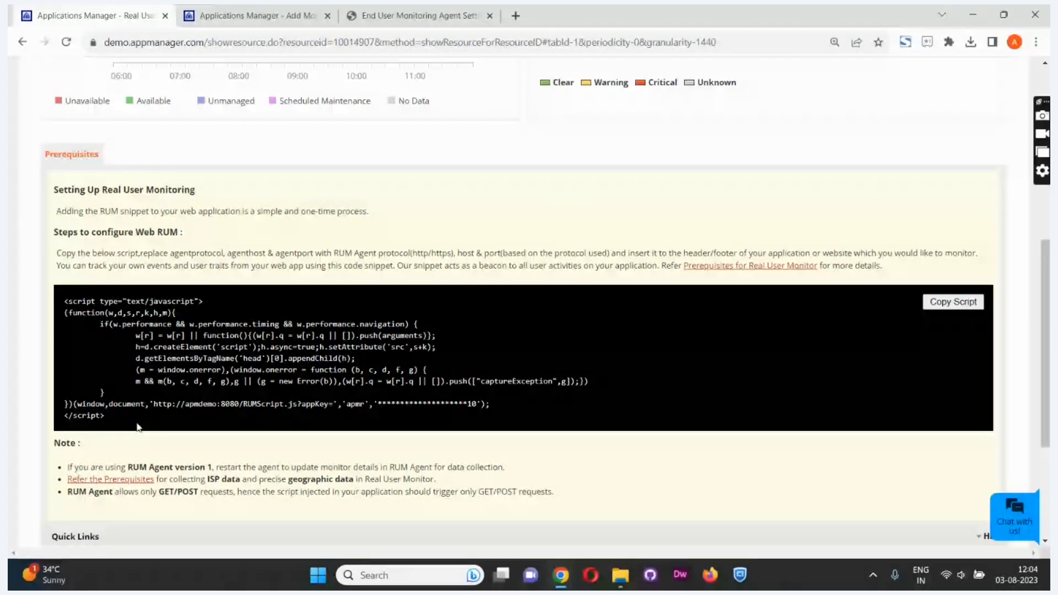
scroll(137, 422, up, 5)
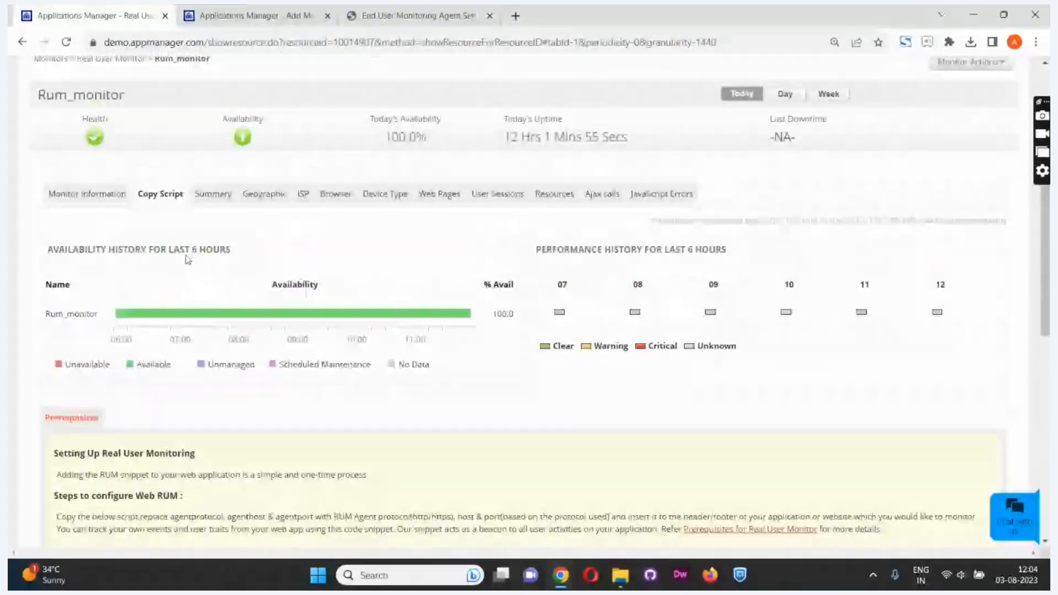
- Review Rum_monitor's performance summary, including the Apdex score, world view map, response time breakdown, page views and throughput graphs
click(214, 196)
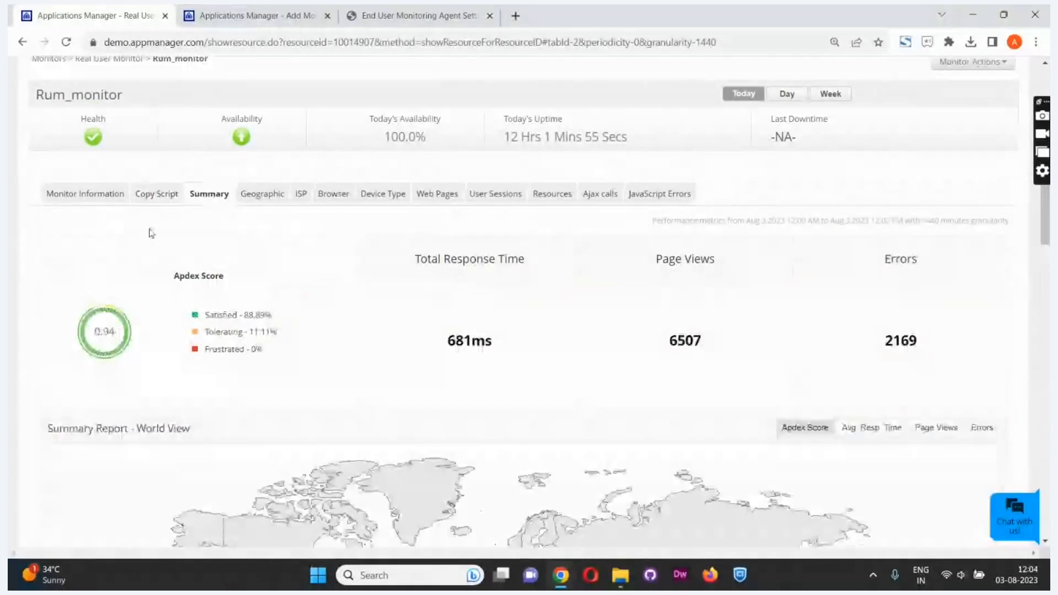
scroll(189, 251, down, 3)
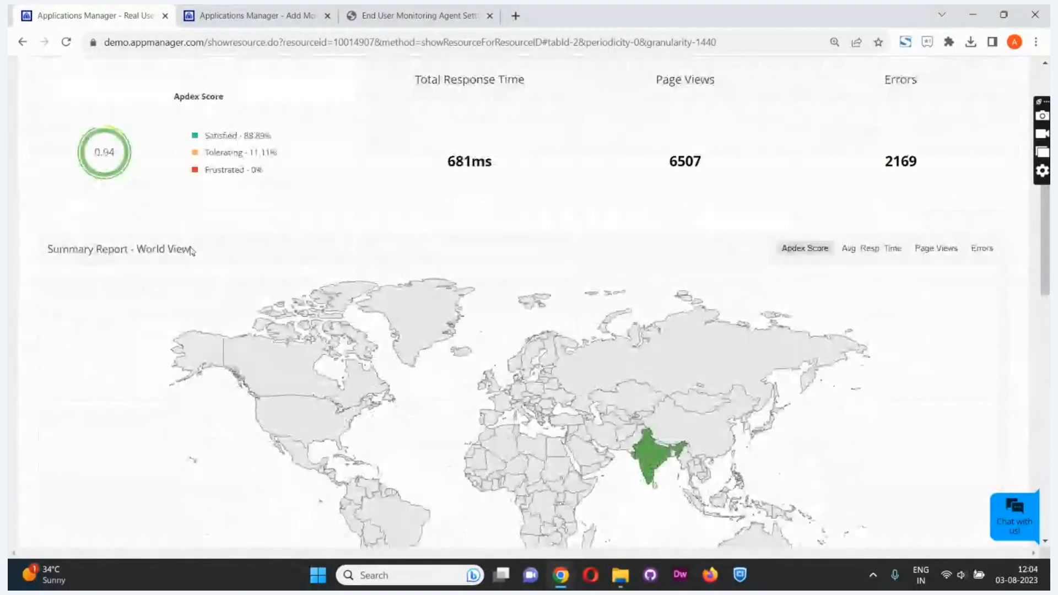
scroll(190, 251, down, 1)
scroll(190, 251, up, 1)
scroll(157, 280, down, 1)
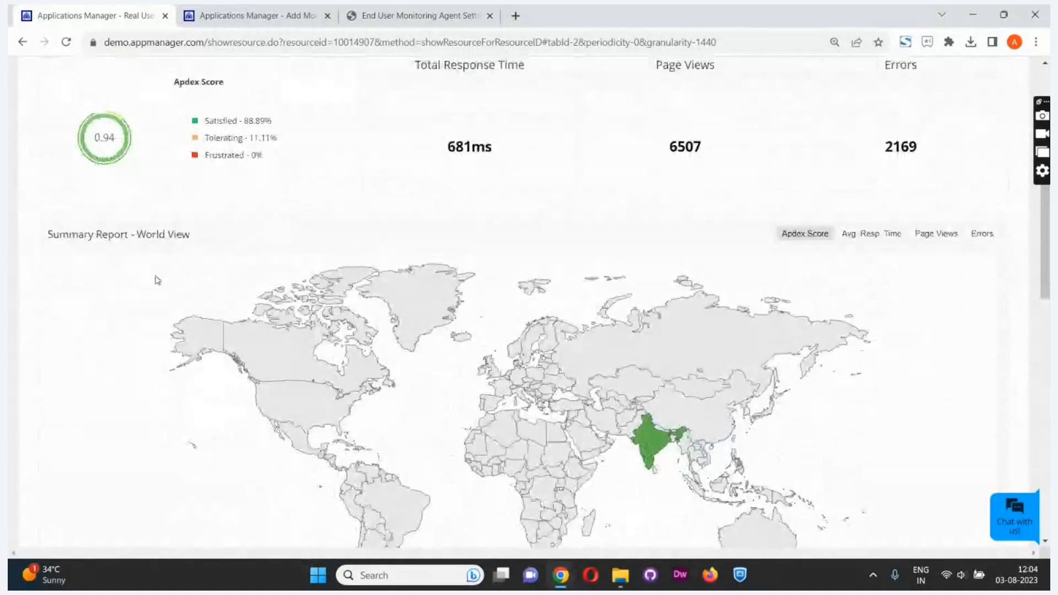
scroll(157, 280, up, 3)
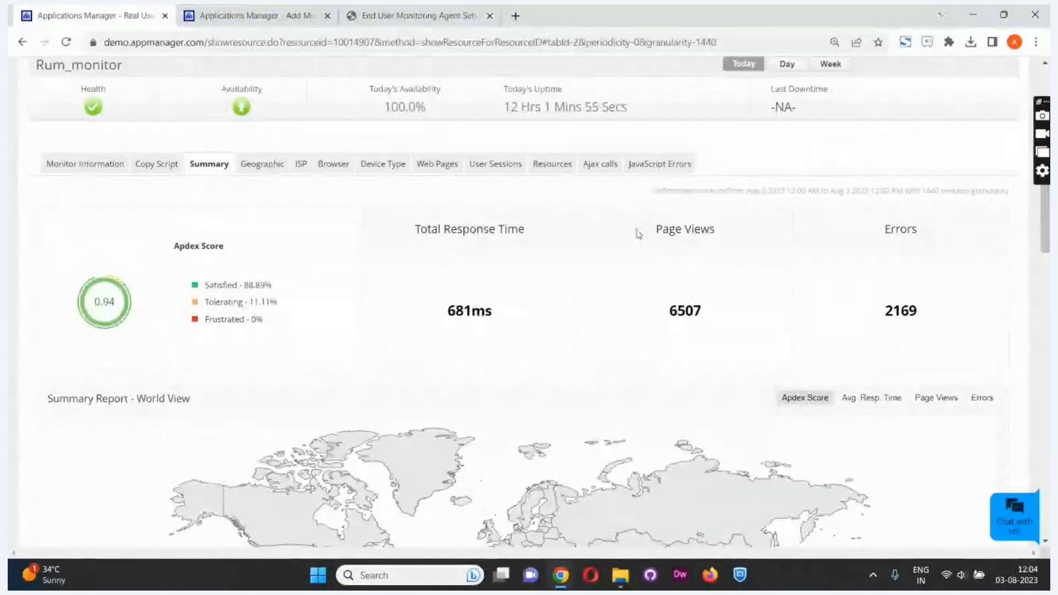
scroll(835, 303, down, 10)
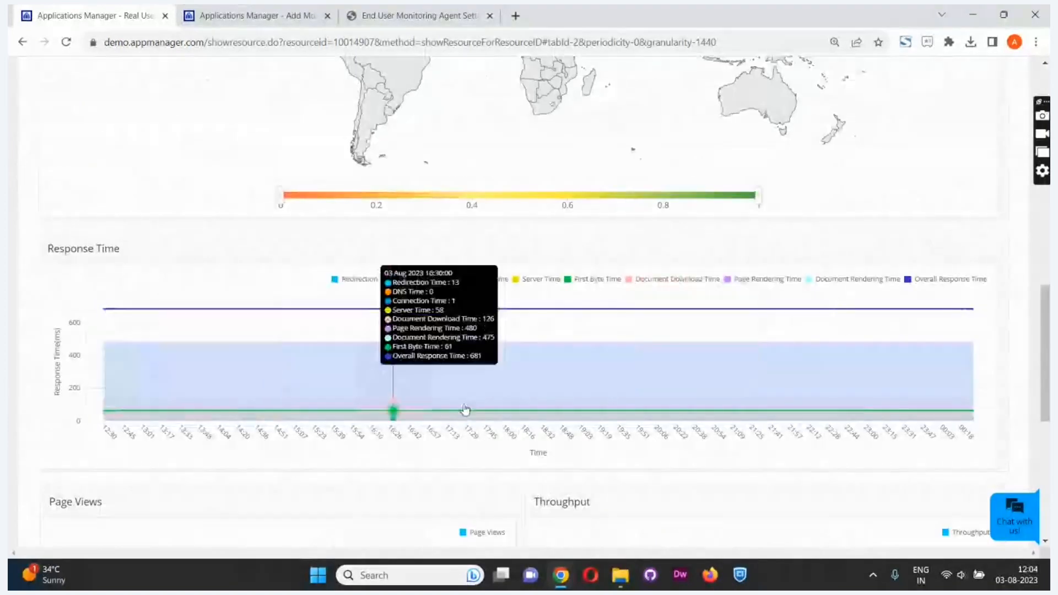
scroll(563, 470, down, 1)
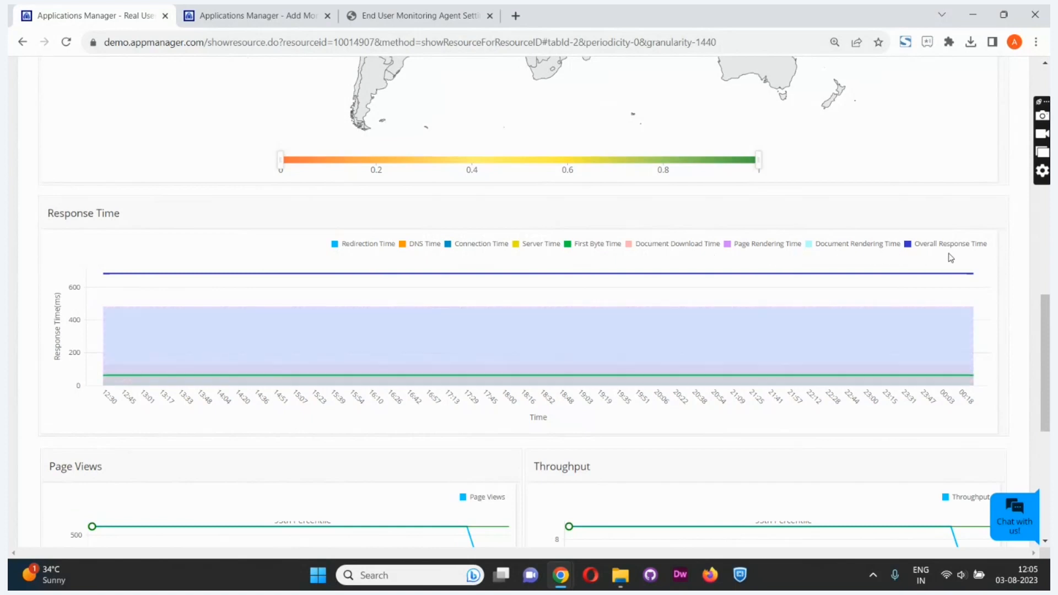
scroll(740, 475, down, 3)
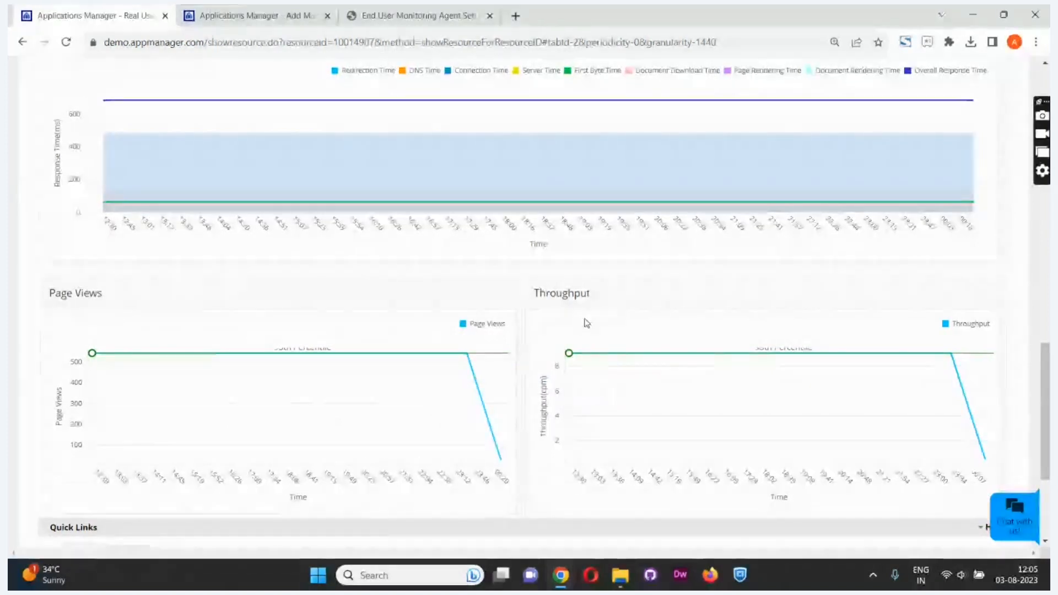
scroll(586, 323, down, 3)
scroll(424, 351, up, 1)
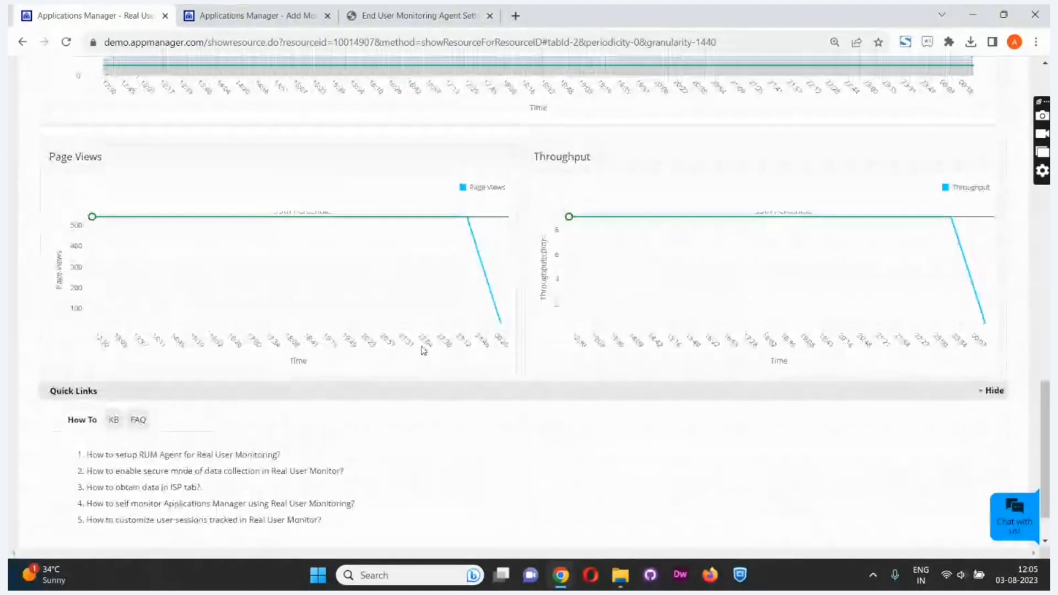
- Examine Rum_monitor's geographic summary by location and its response time and summary table by ISP
scroll(424, 351, up, 15)
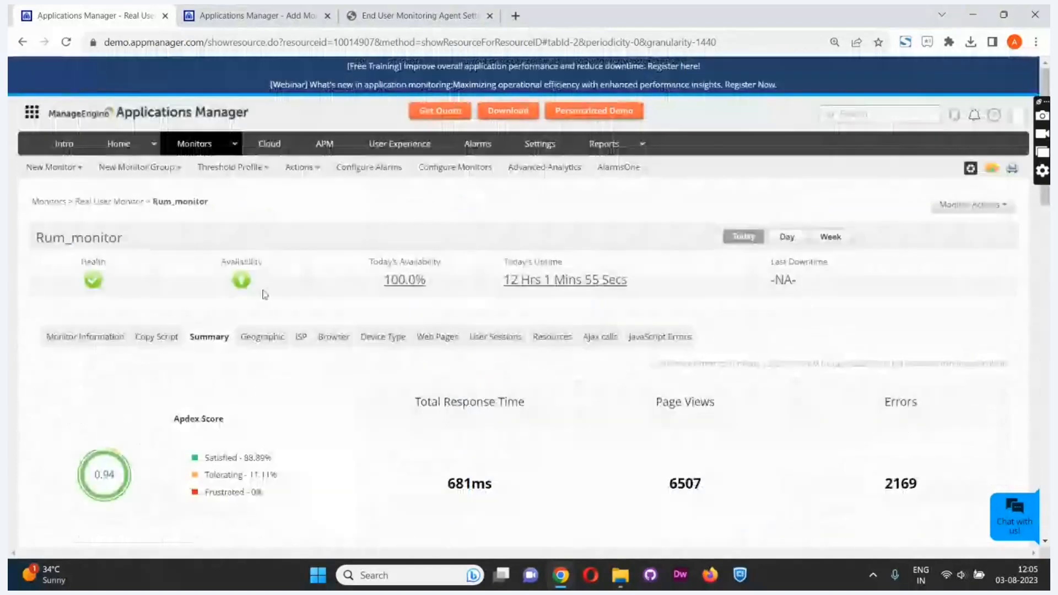
click(260, 338)
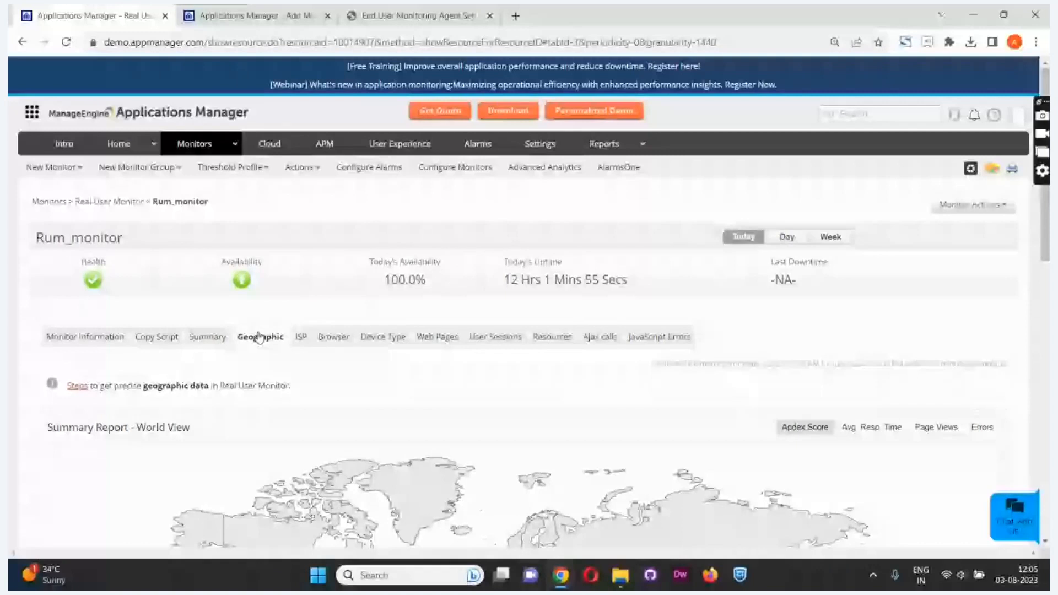
scroll(259, 336, down, 10)
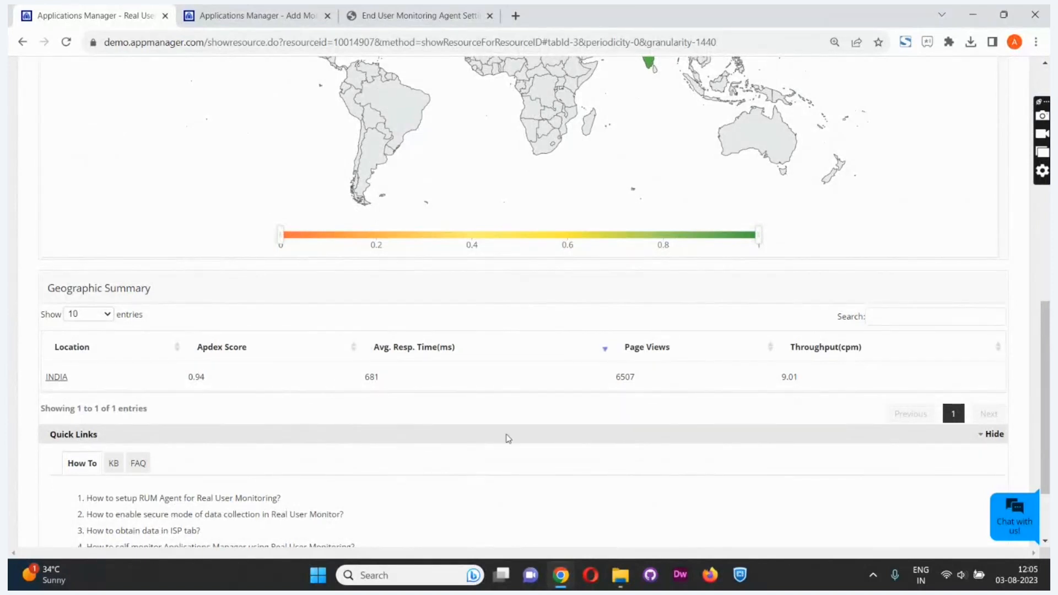
scroll(468, 454, up, 10)
click(299, 227)
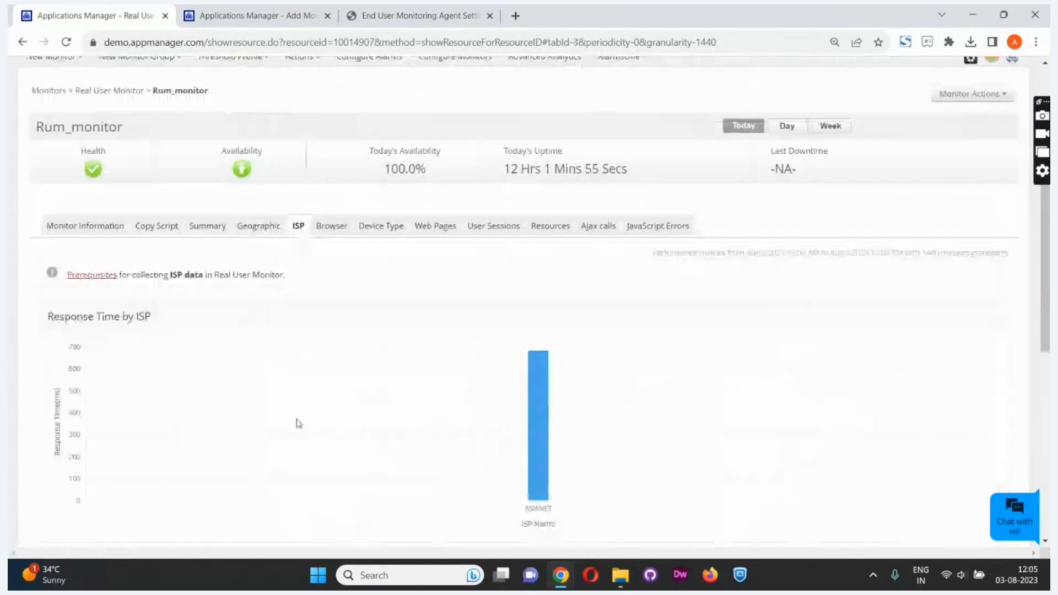
scroll(300, 386, down, 2)
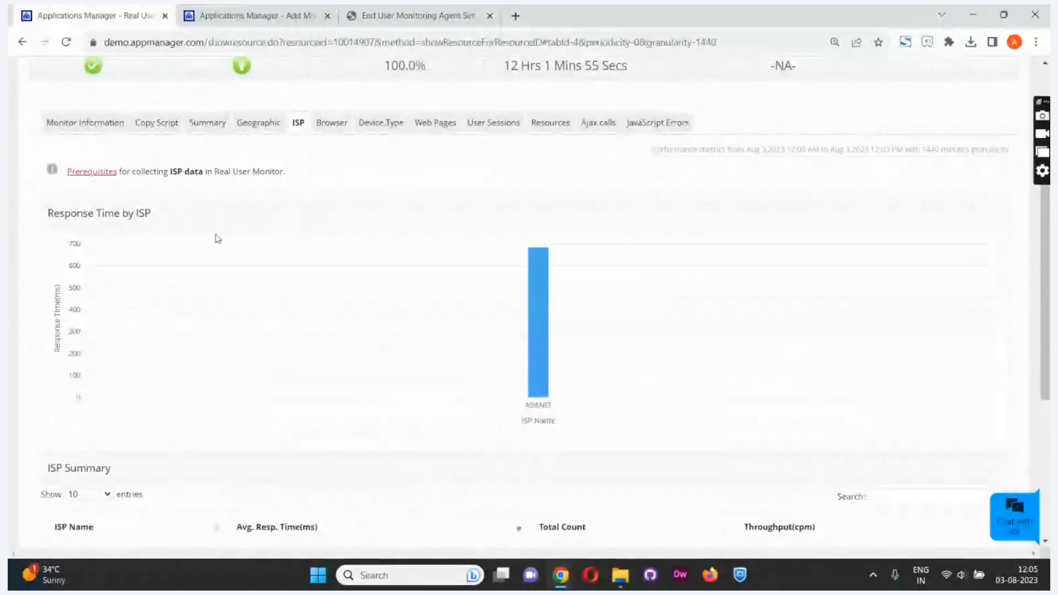
scroll(239, 435, down, 3)
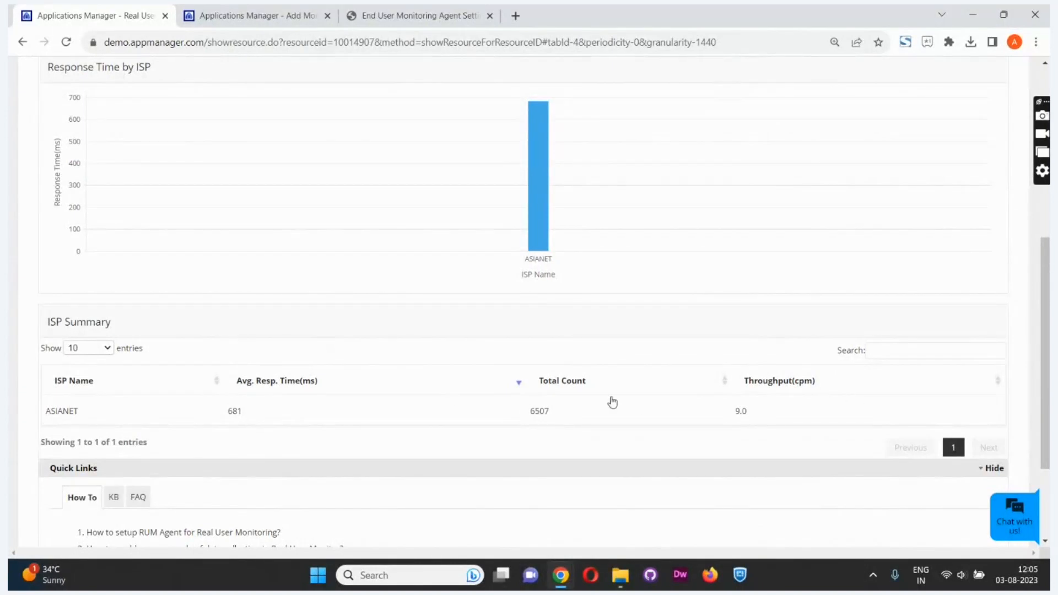
- Review Rum_monitor's browser data: response time by browser, browser usage split and the browser summary table
scroll(574, 405, up, 7)
click(338, 338)
scroll(341, 334, down, 4)
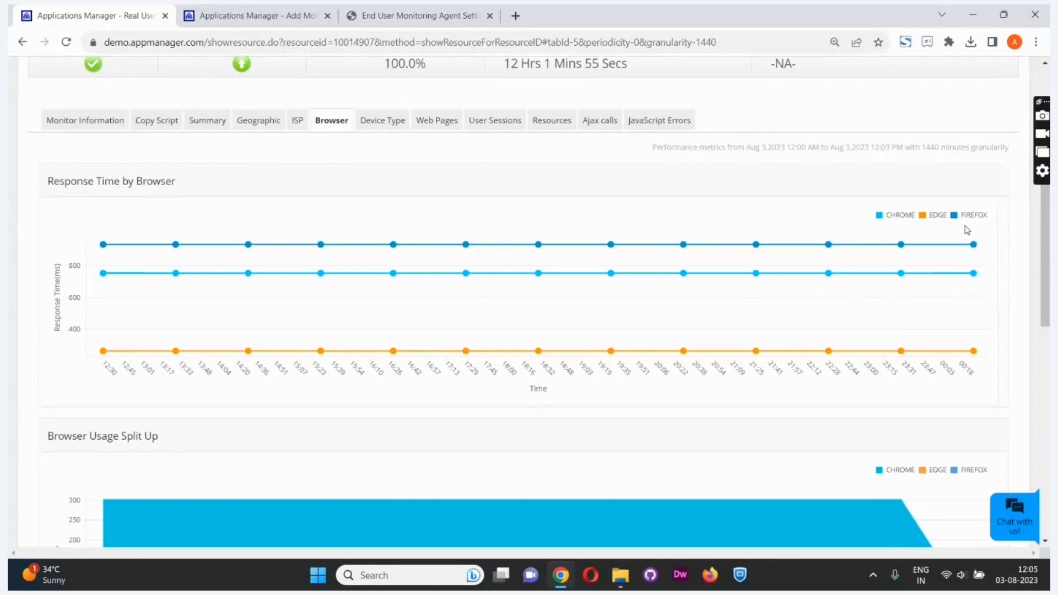
scroll(511, 414, down, 3)
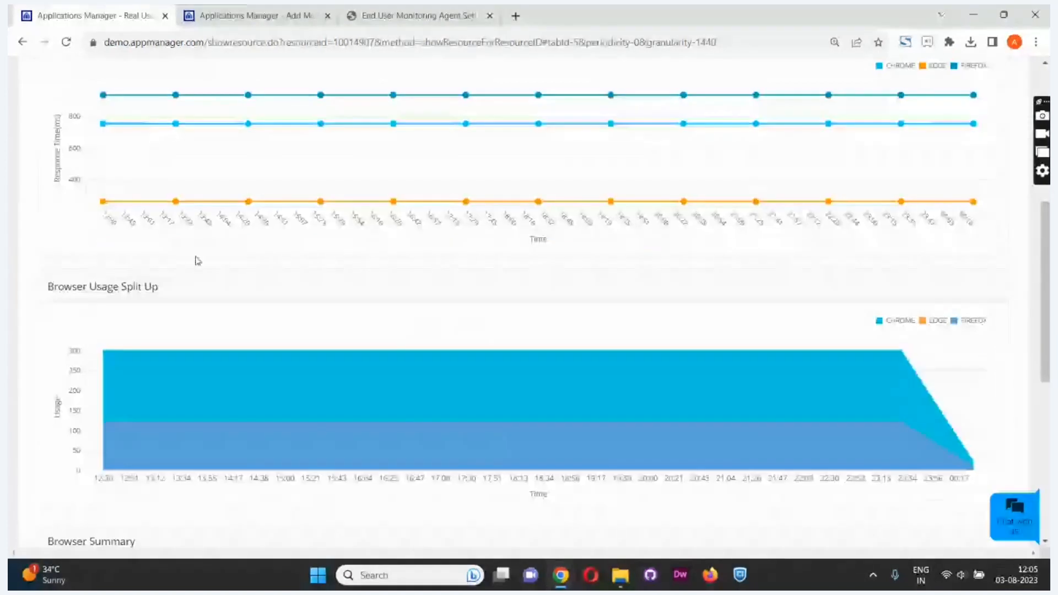
scroll(189, 432, down, 5)
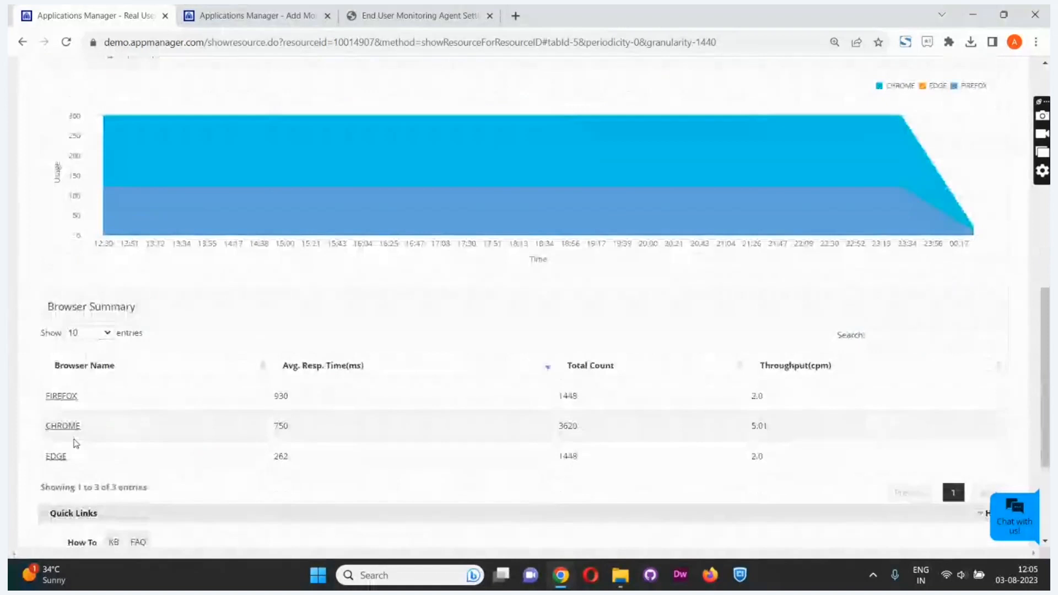
- Examine Rum_monitor's device type data: response time, usage split, top viewport, connection type, device memory and the device summary
scroll(76, 444, up, 10)
click(382, 337)
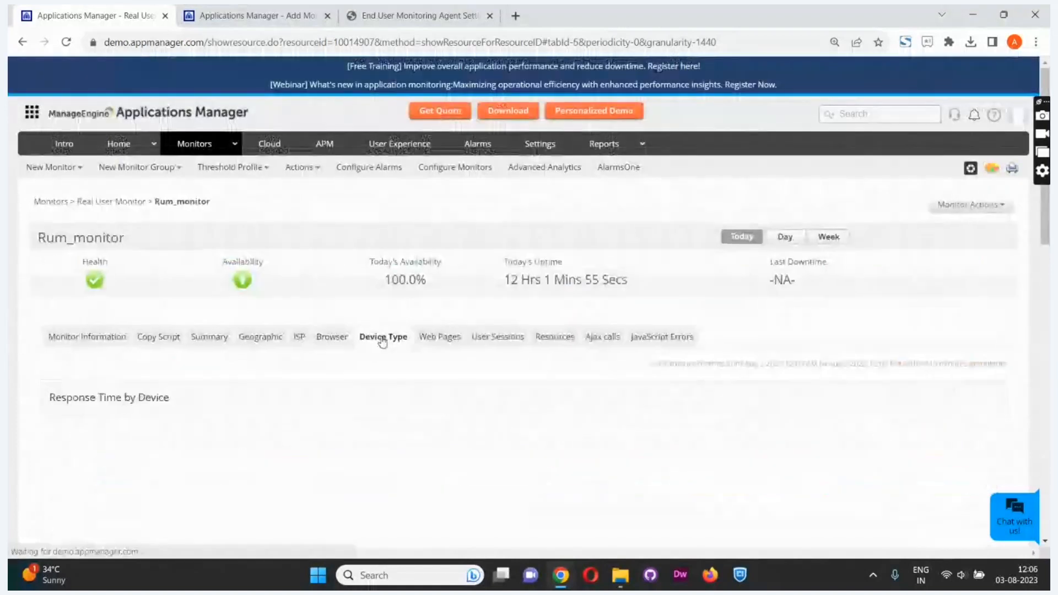
scroll(383, 341, down, 2)
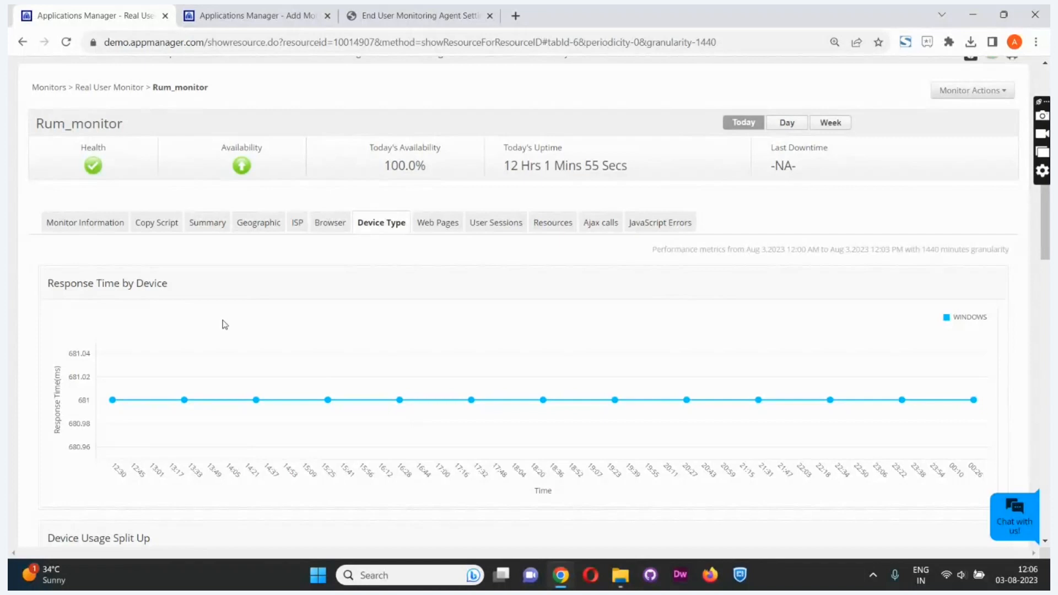
scroll(286, 441, down, 3)
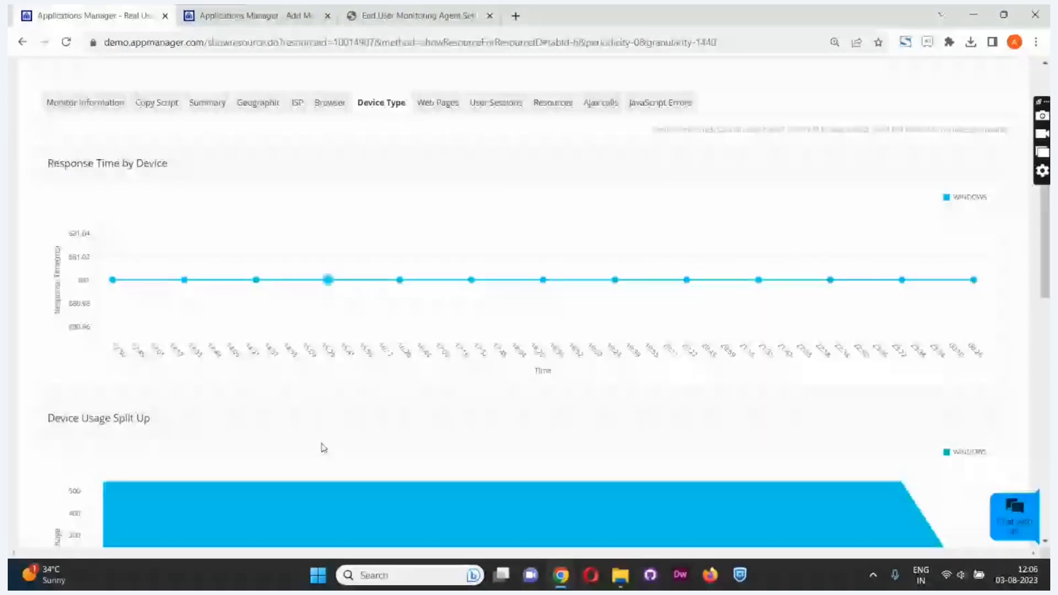
scroll(62, 389, down, 5)
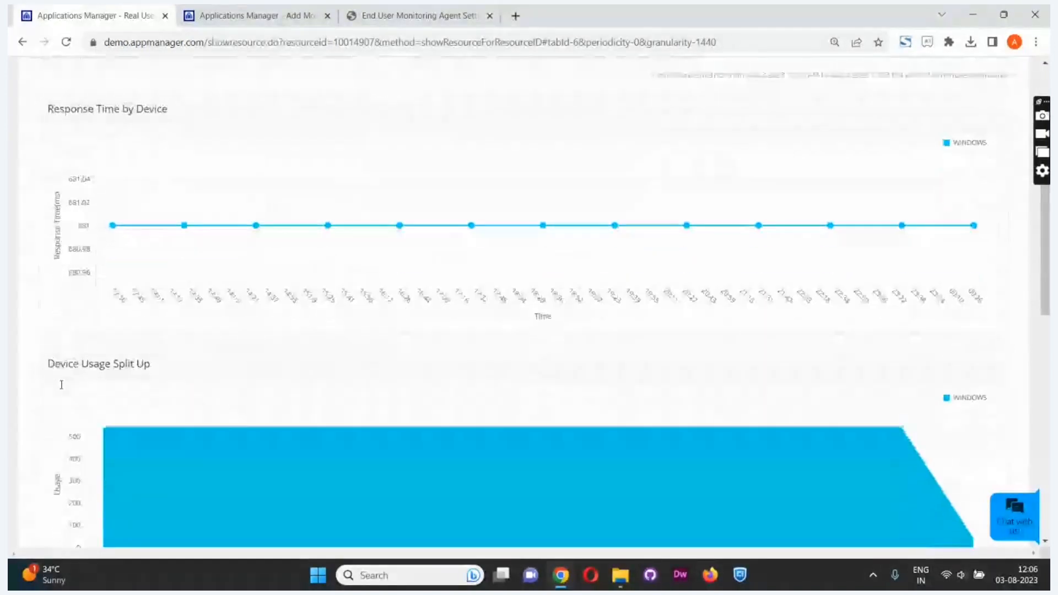
scroll(61, 389, down, 2)
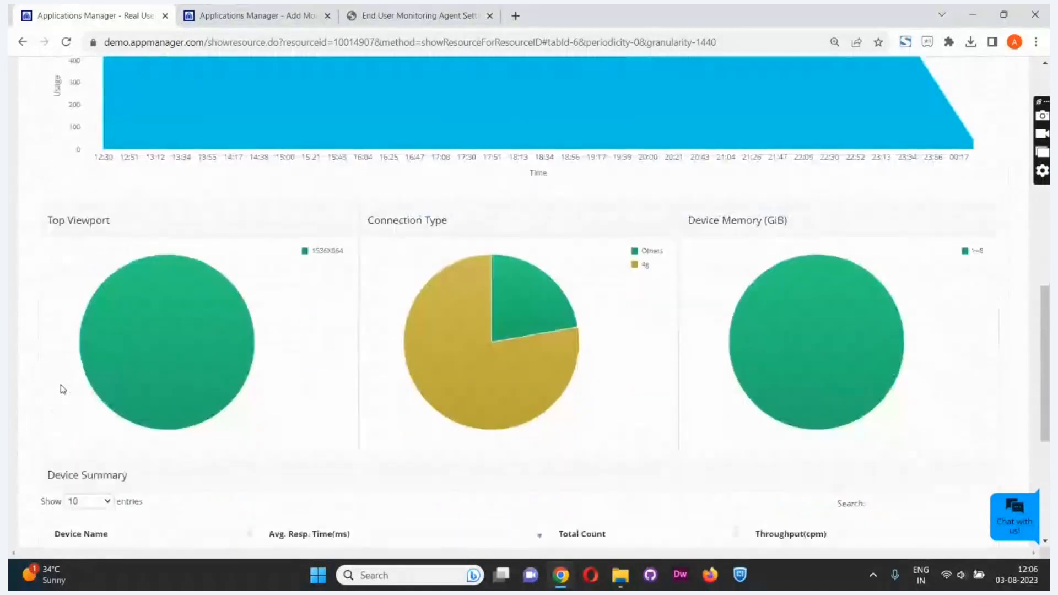
mouse_move(480, 282)
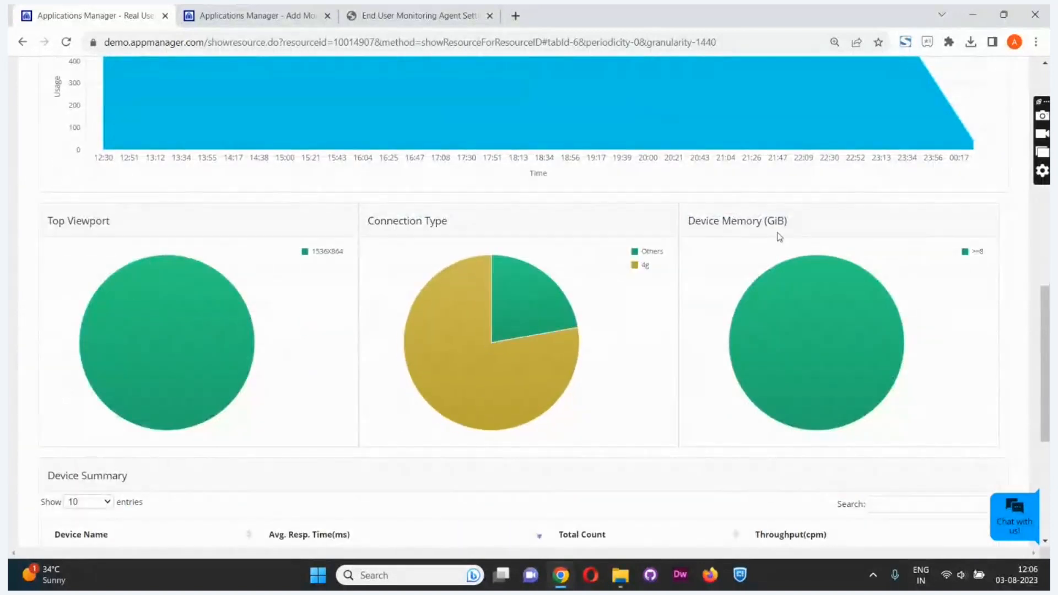
scroll(772, 235, up, 7)
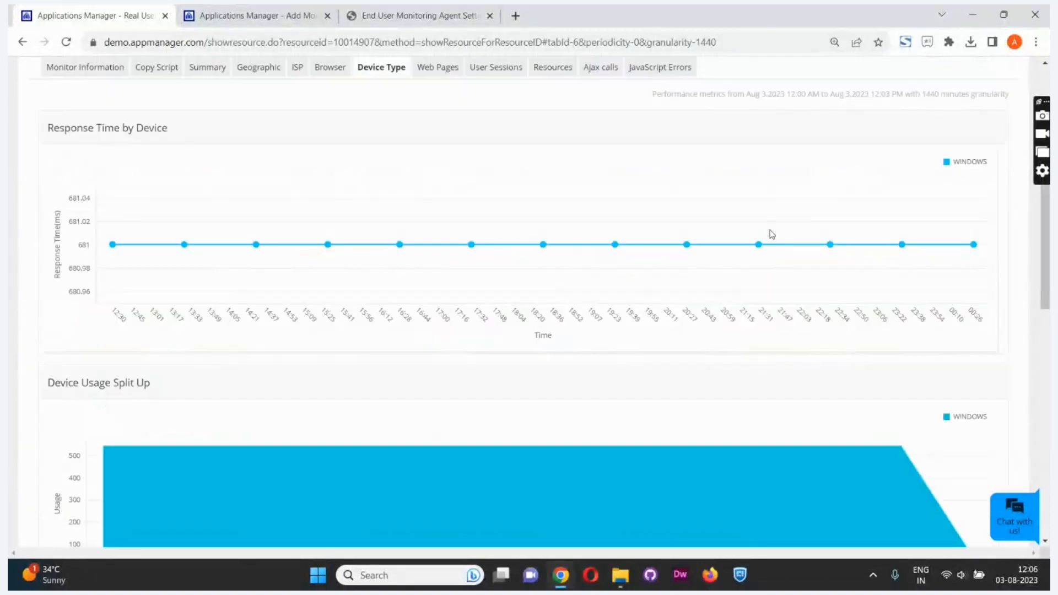
scroll(772, 234, down, 7)
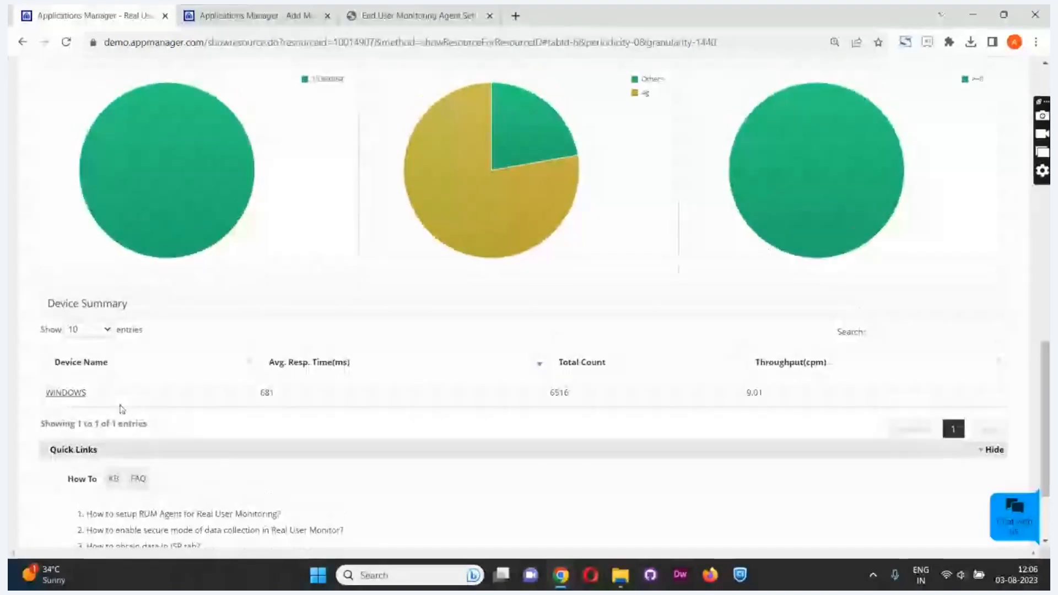
- Review the web transactions of Rum_monitor's web pages, comparing response time, total count, throughput and average page size
scroll(235, 270, up, 10)
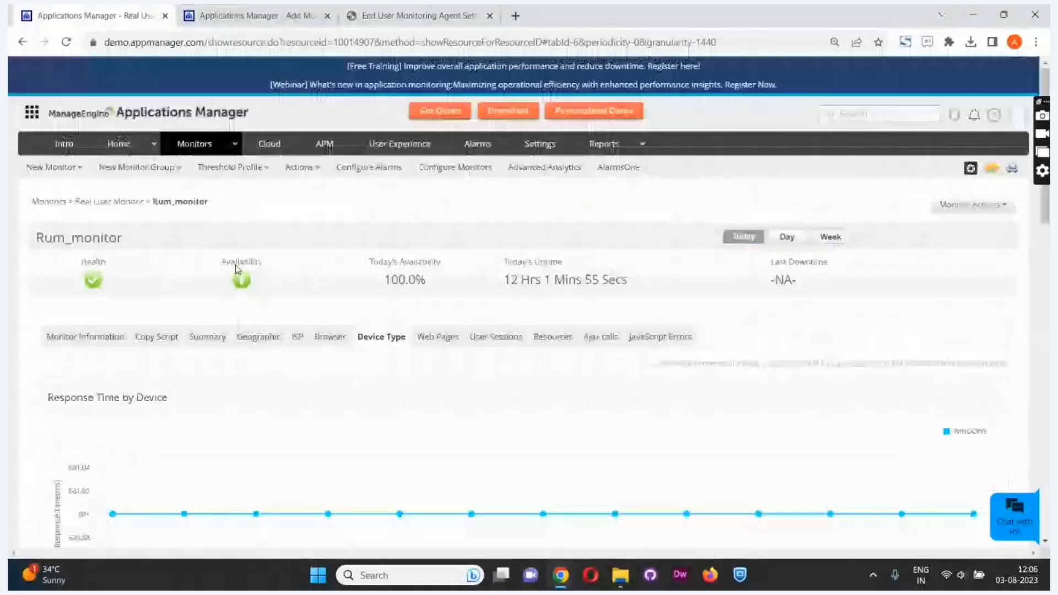
click(448, 338)
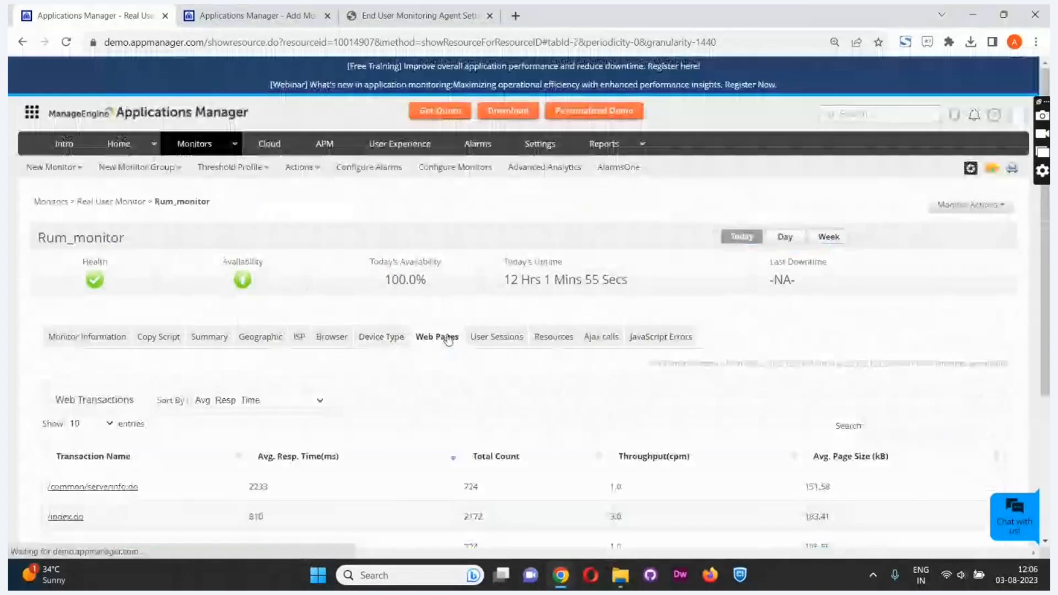
scroll(449, 340, down, 3)
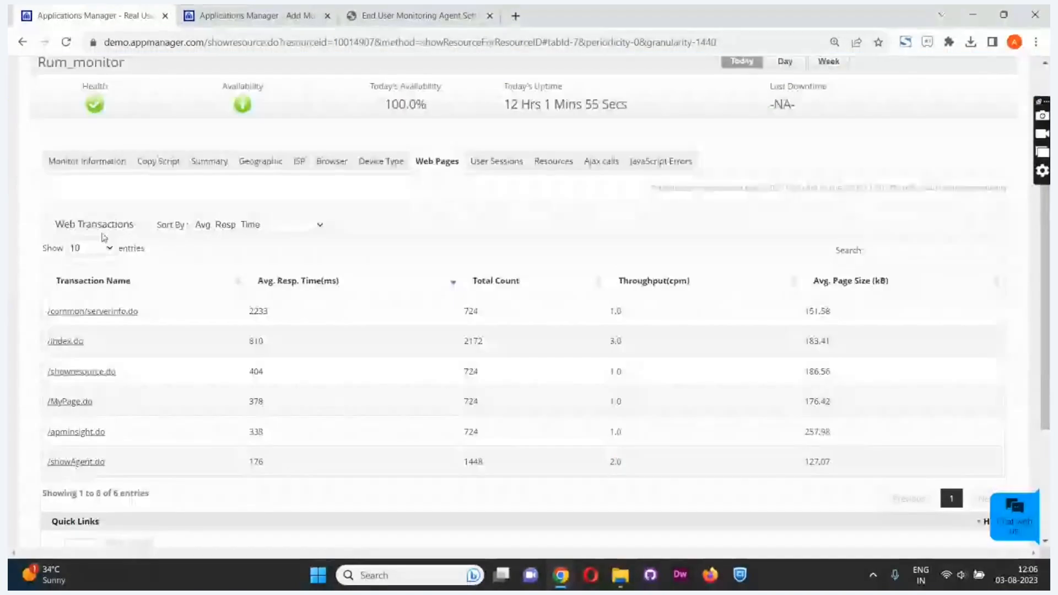
scroll(166, 357, down, 3)
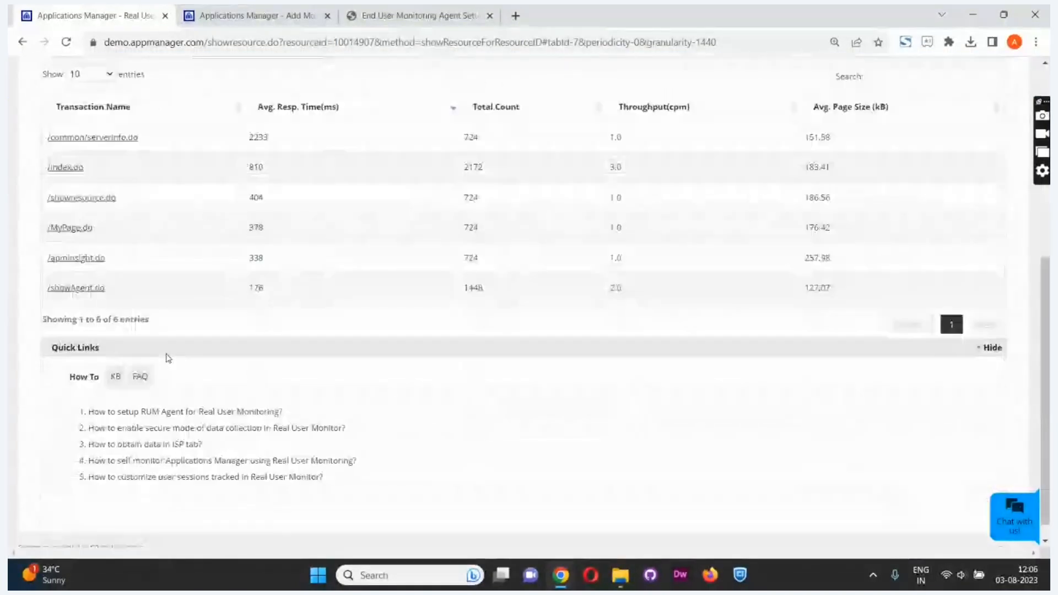
scroll(156, 312, up, 3)
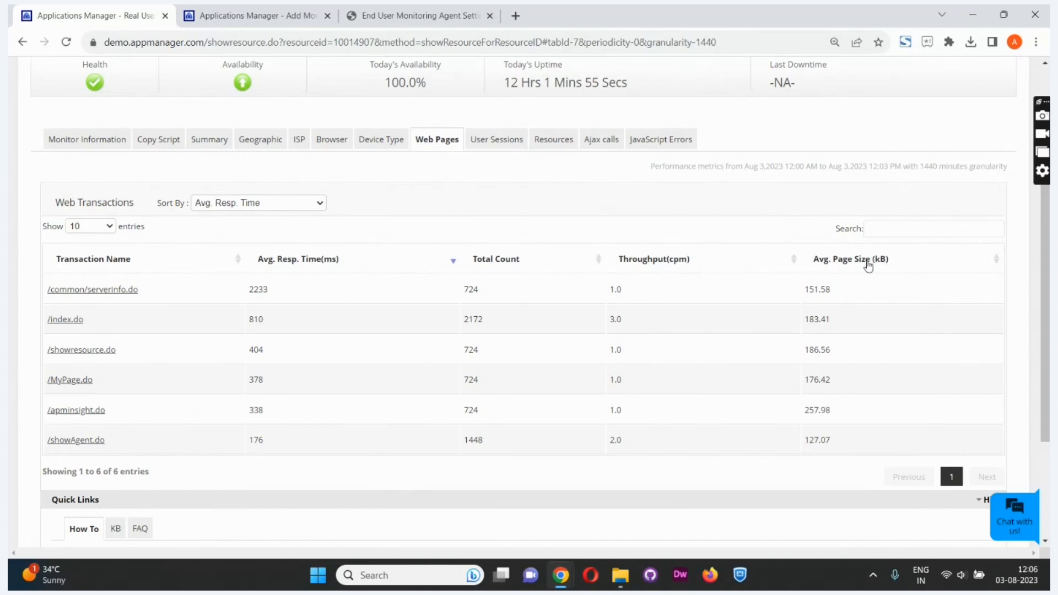
- Open the /common/serverinfo.do transaction details and examine its response time summary and Ajax calls
click(84, 295)
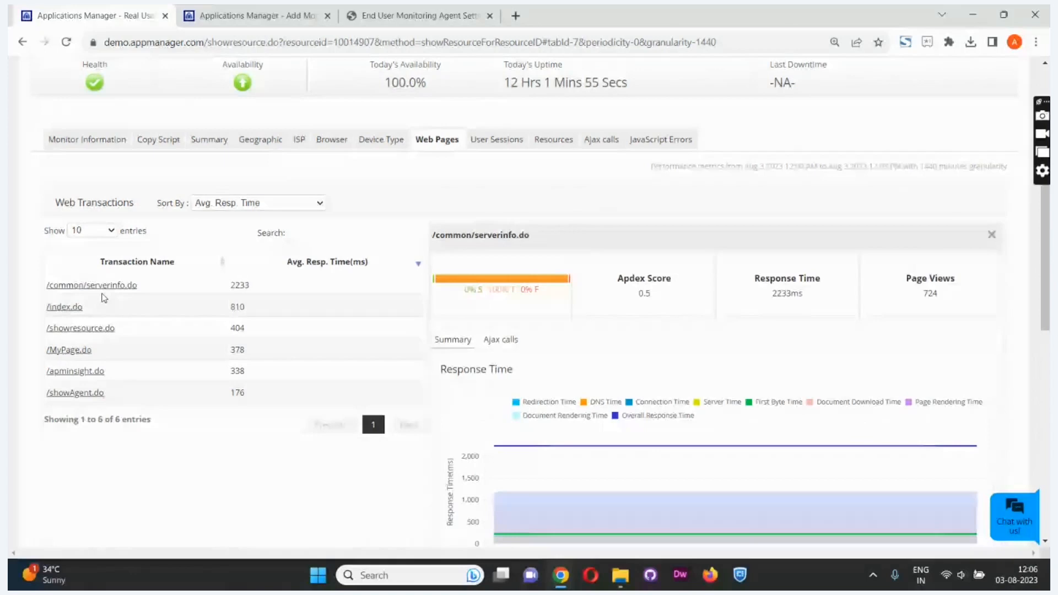
scroll(465, 374, down, 2)
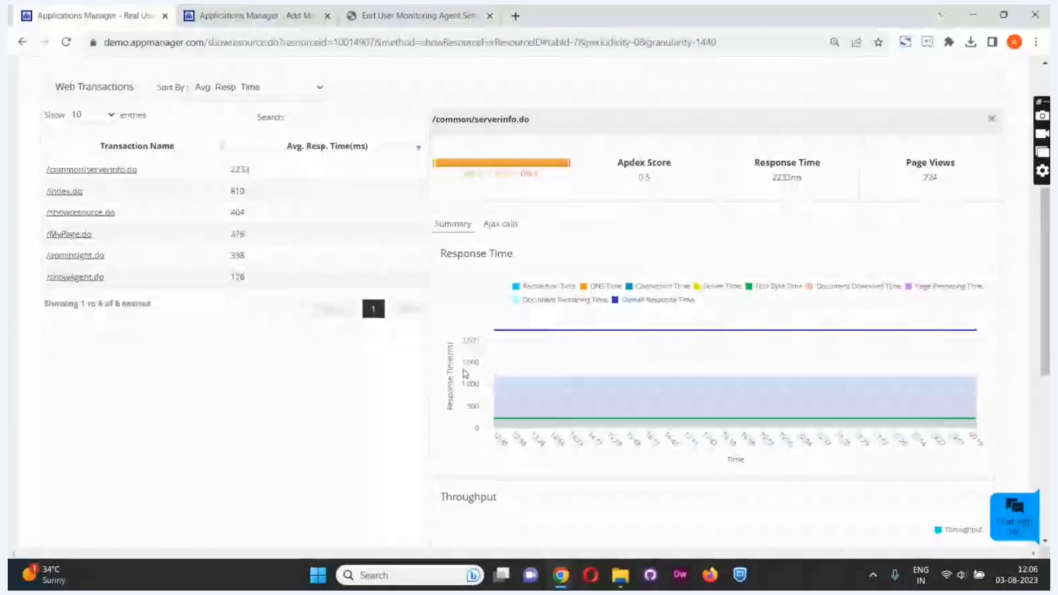
scroll(466, 374, up, 1)
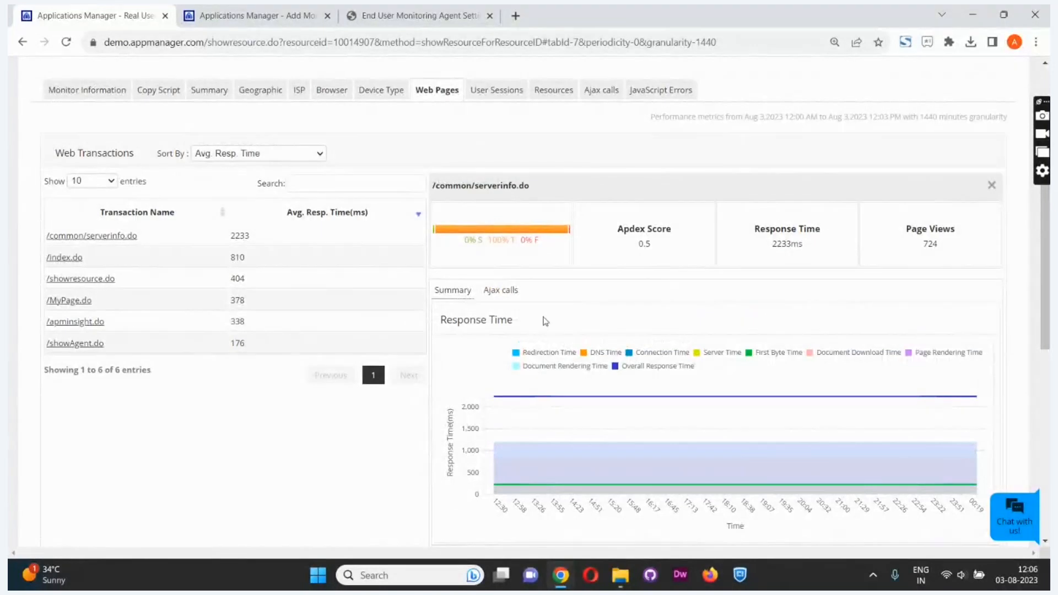
scroll(545, 321, down, 1)
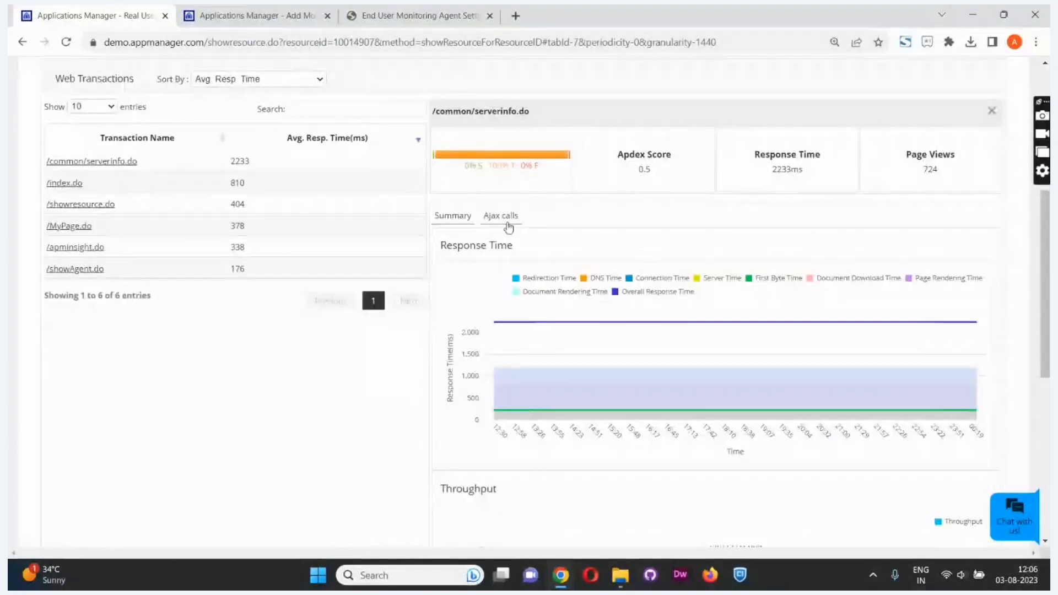
click(504, 219)
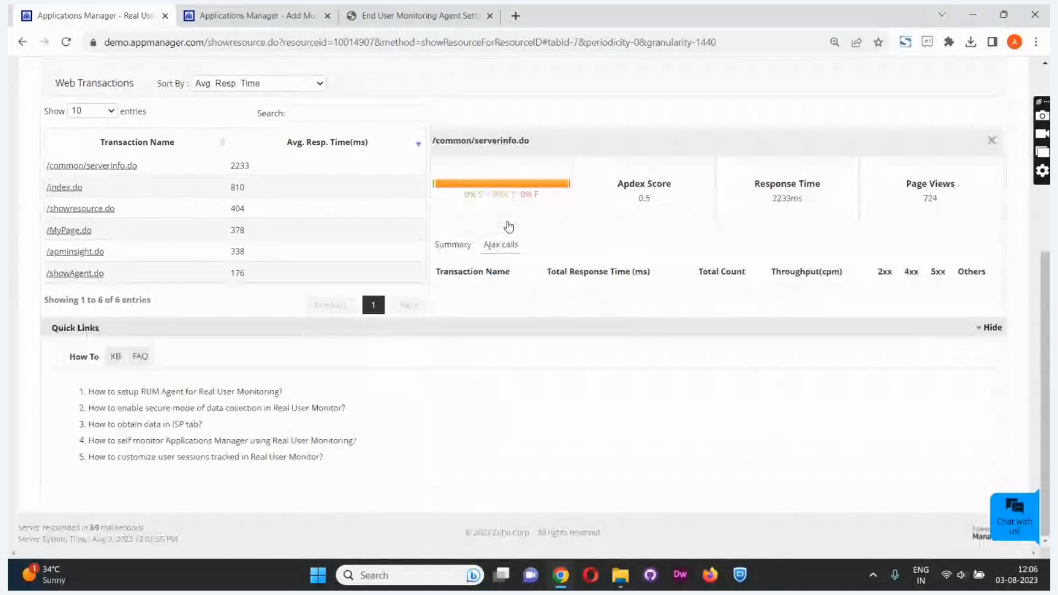
- Return to the /common/serverinfo.do transaction summary, and review Rum_monitor's user session totals and sessions table
click(452, 245)
scroll(540, 361, down, 4)
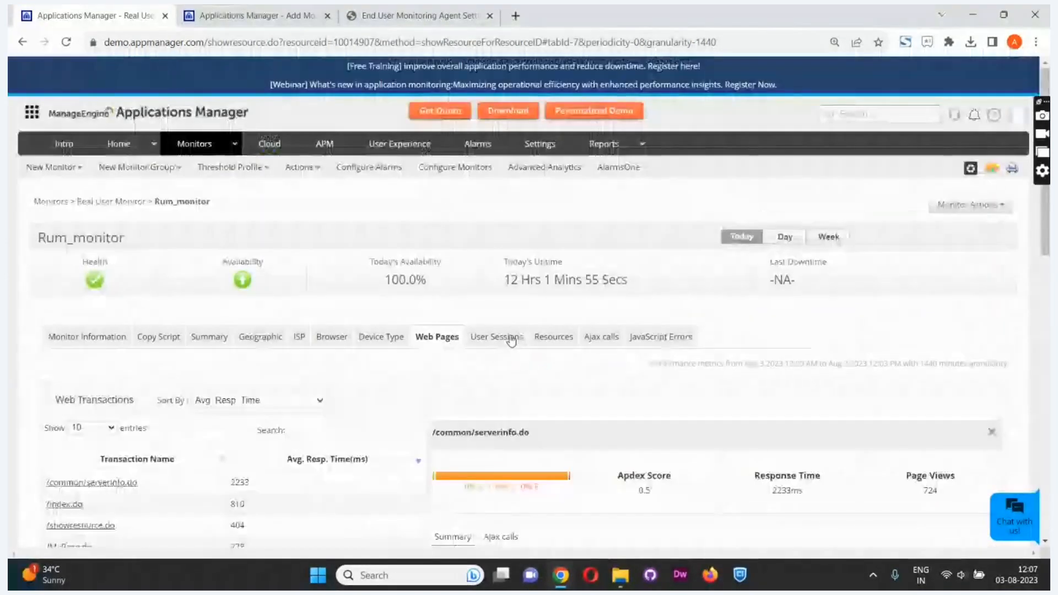
click(511, 339)
scroll(394, 409, down, 3)
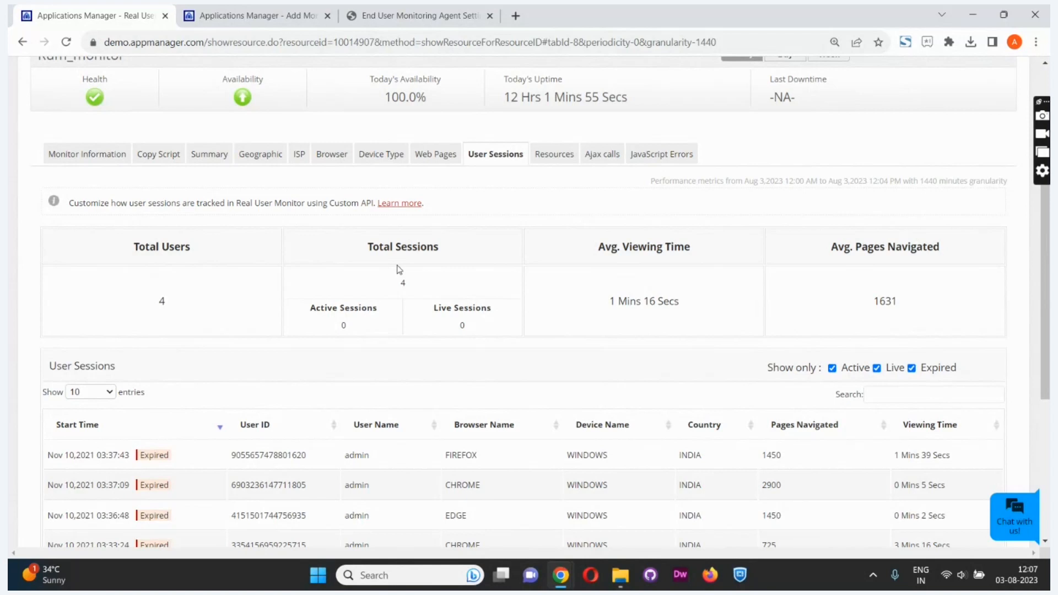
scroll(400, 270, down, 2)
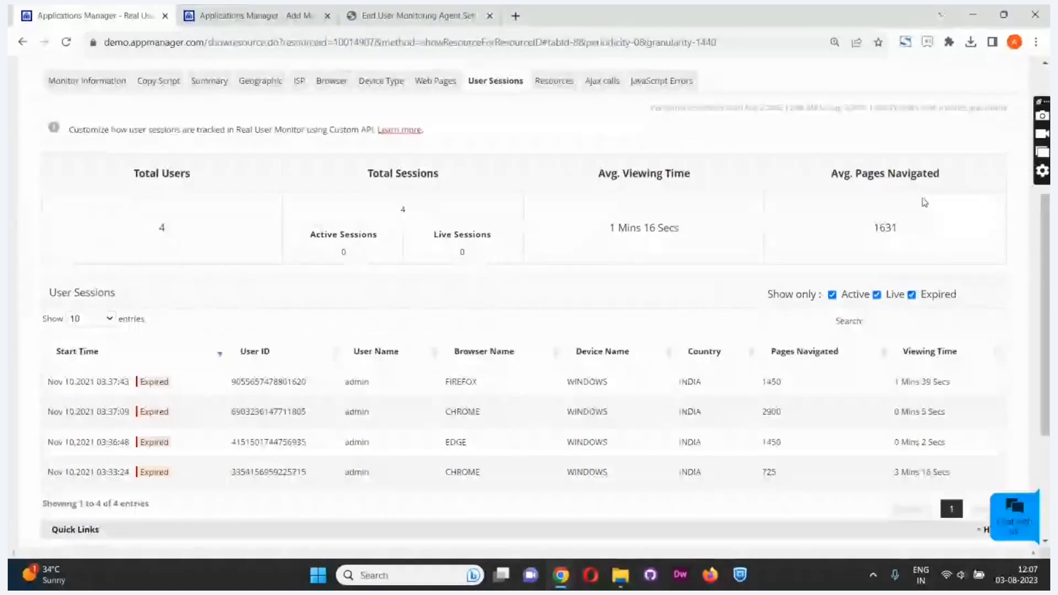
- Compare Rum_monitor's first-party, third-party and CDN resources, and review the response time, throughput and status codes of its Ajax calls
scroll(201, 277, down, 2)
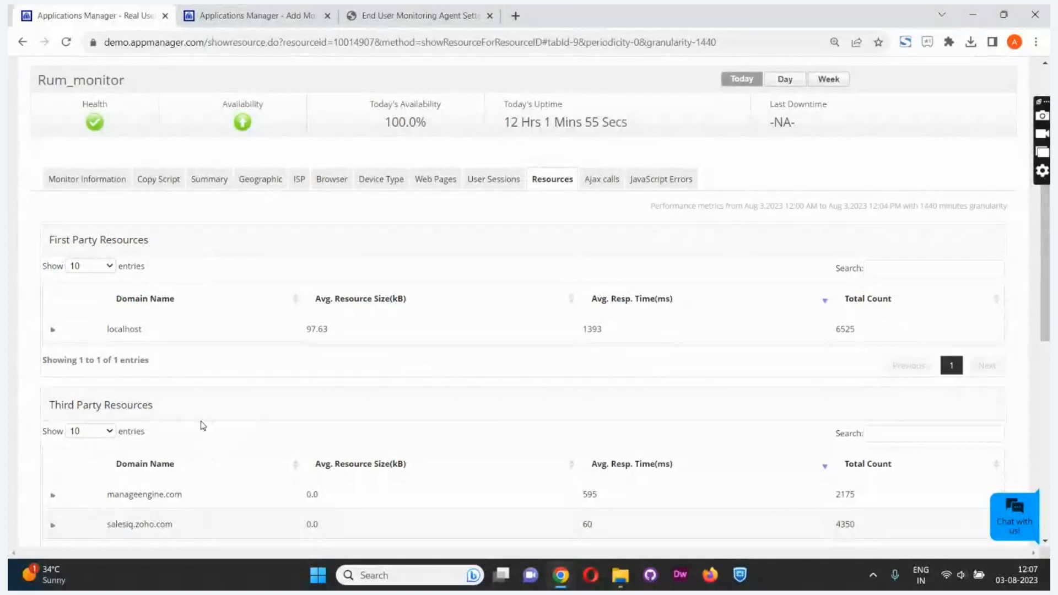
scroll(203, 425, down, 3)
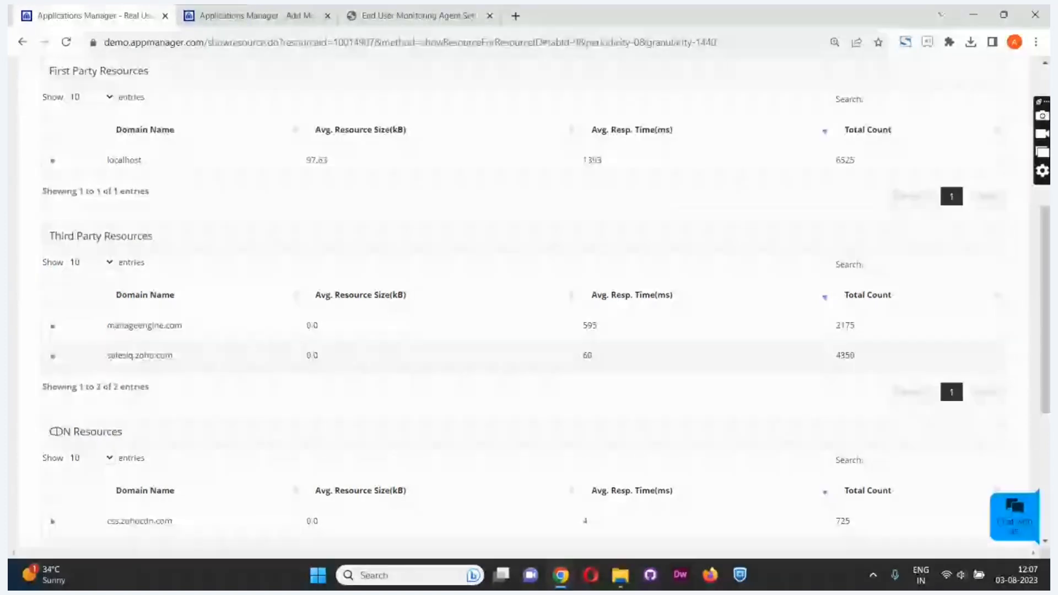
scroll(106, 439, down, 1)
scroll(106, 438, down, 1)
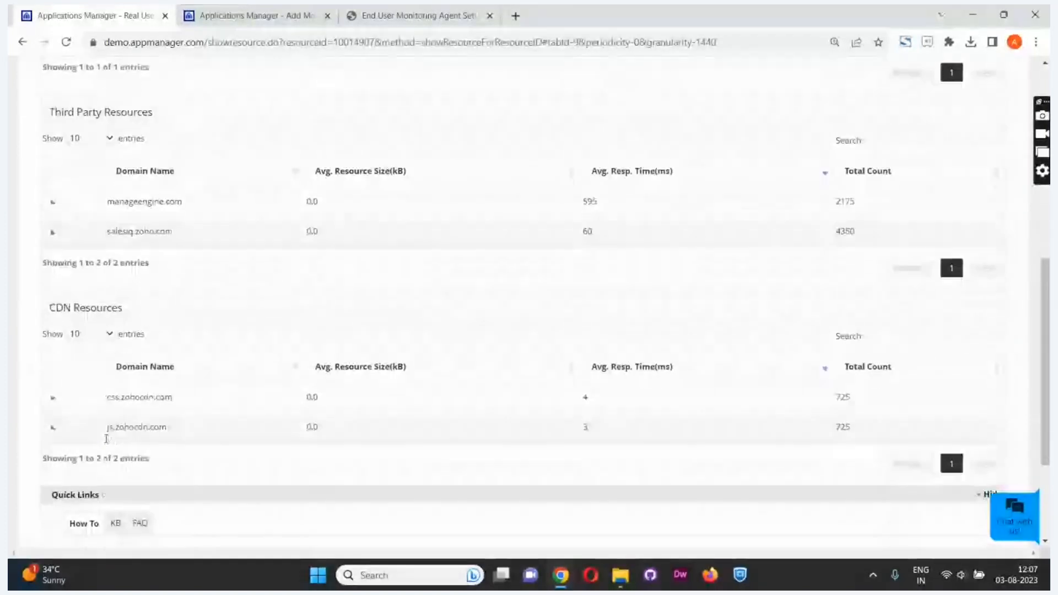
scroll(106, 439, up, 3)
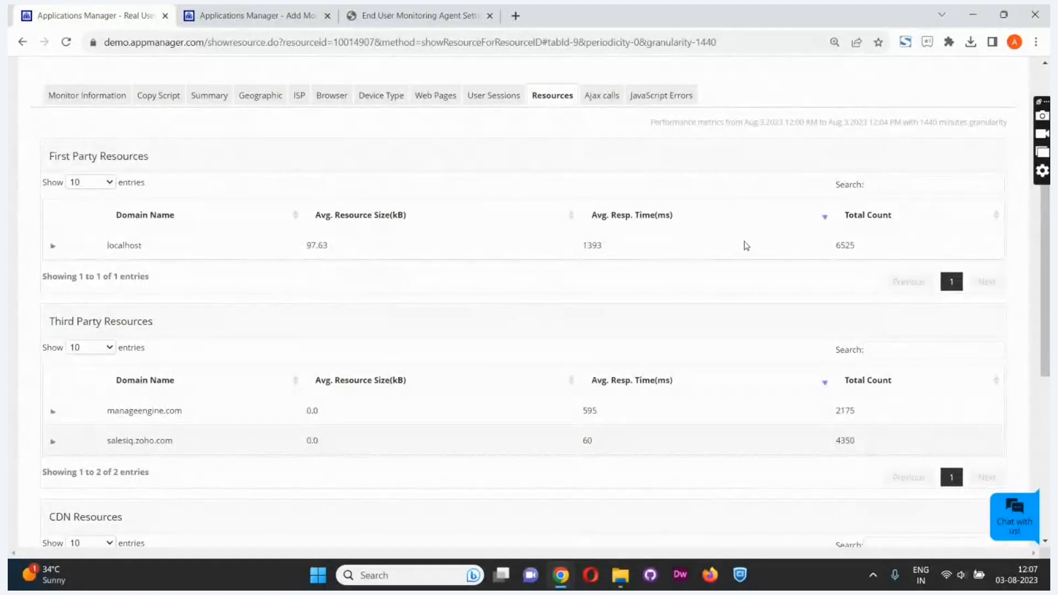
click(614, 101)
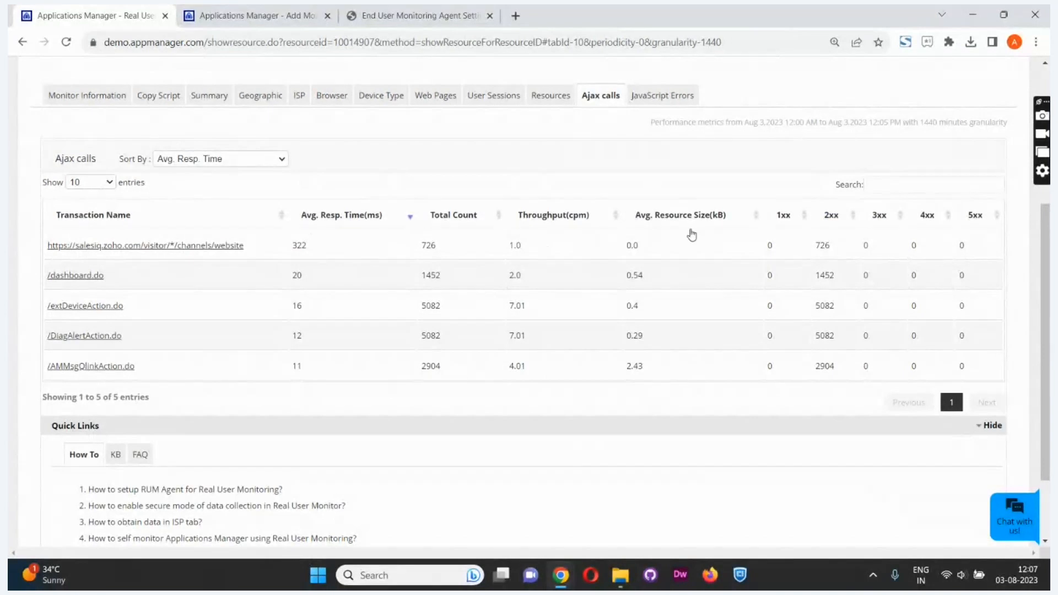
- Review Rum_monitor's JavaScript error totals, the Errors vs Affected Users graph and the error list
click(640, 99)
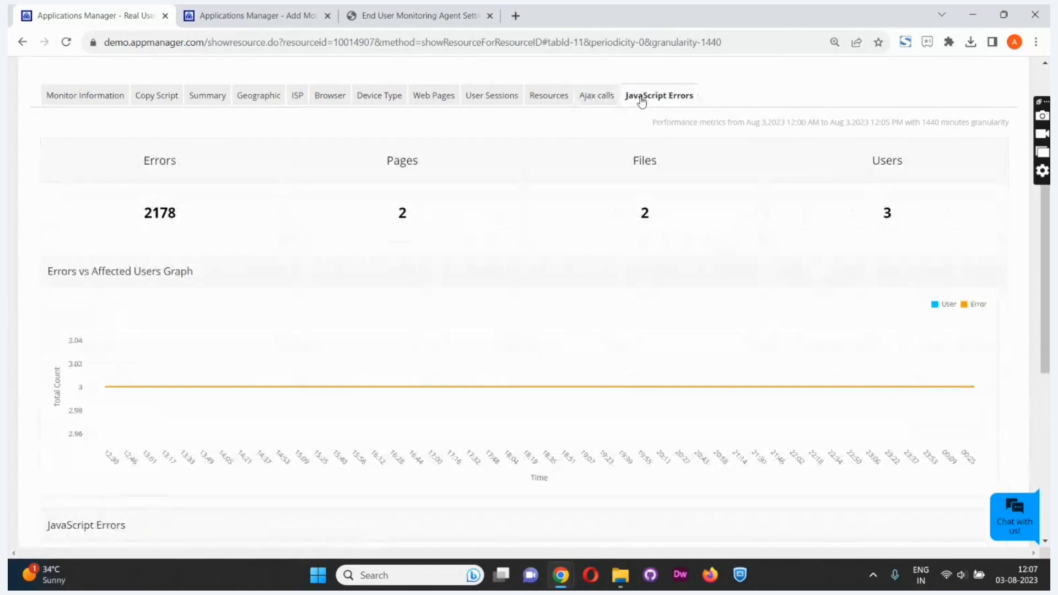
scroll(386, 276, down, 2)
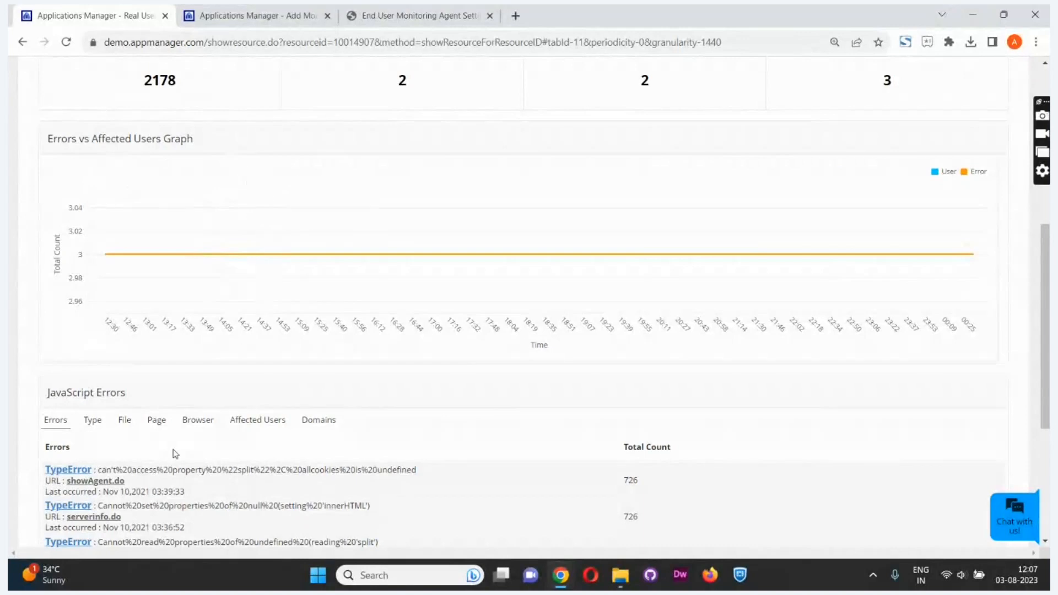
scroll(175, 452, down, 2)
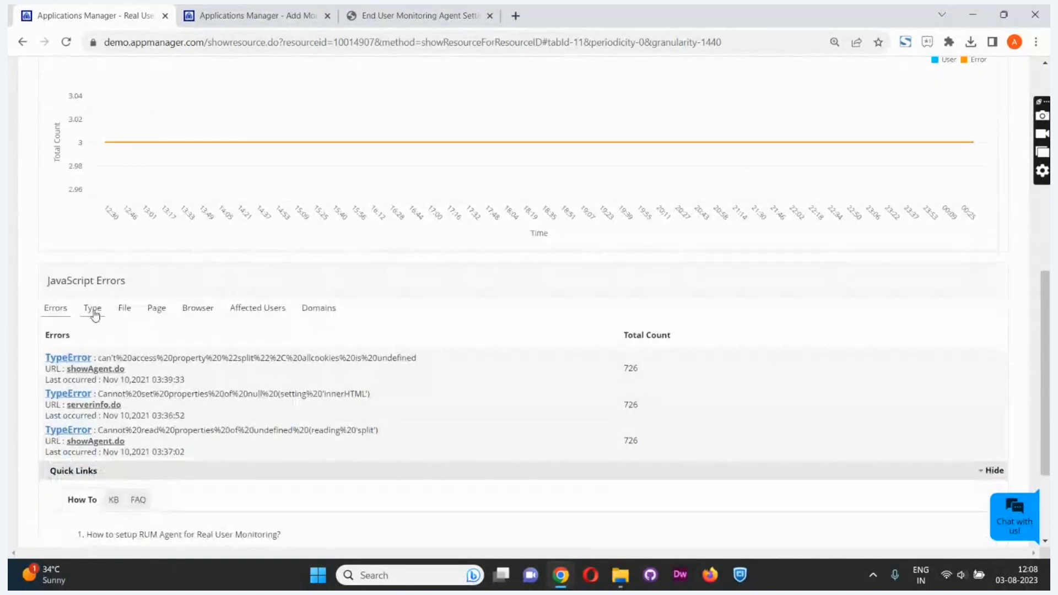
- Break down the JavaScript errors by type, file, page, browser, affected users and domain, and switch to the DEM - August presentation window
click(94, 312)
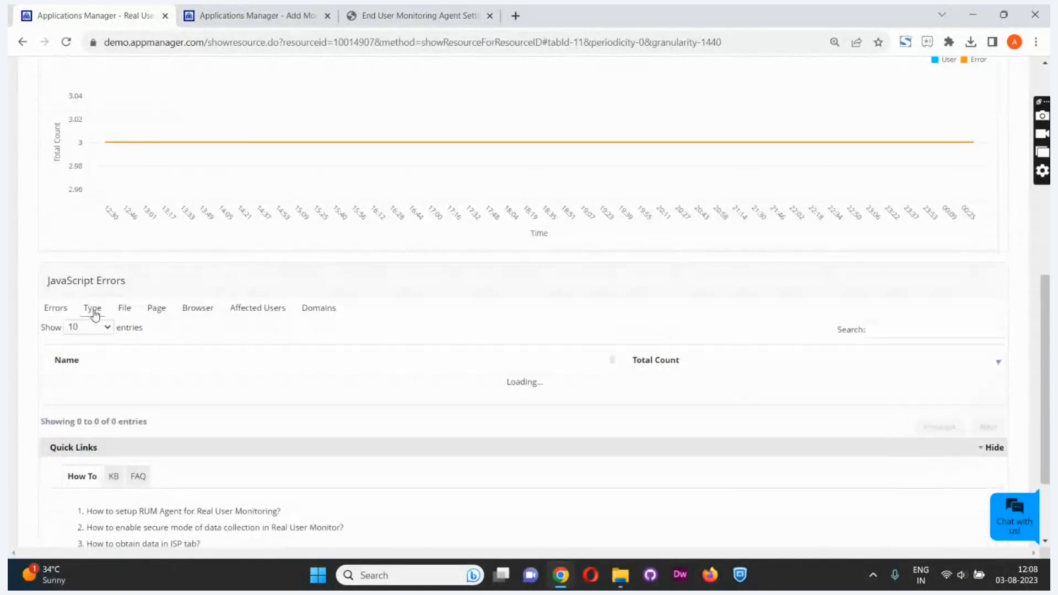
click(123, 312)
click(155, 320)
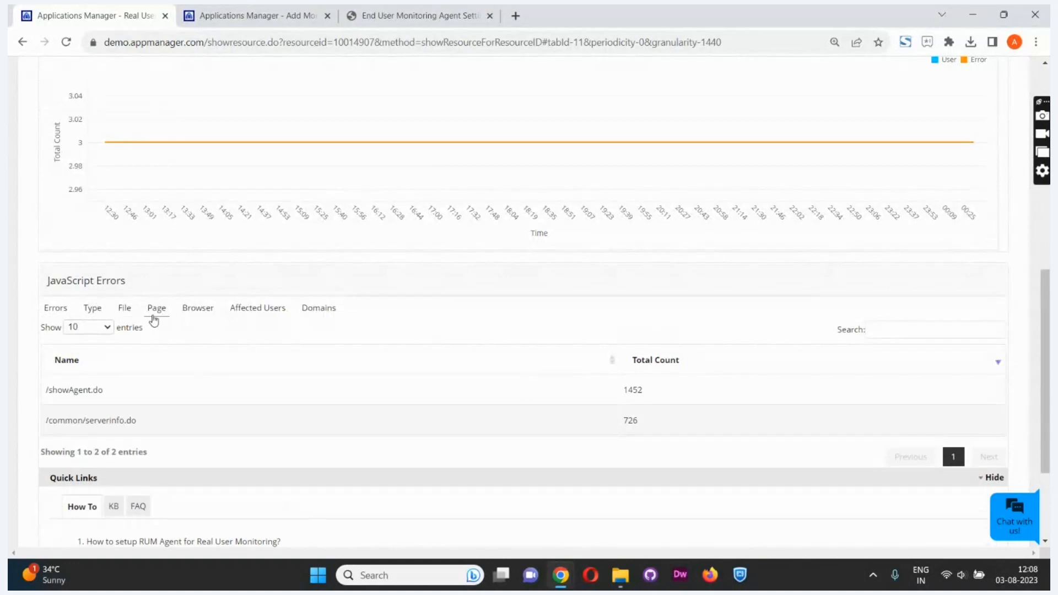
click(192, 317)
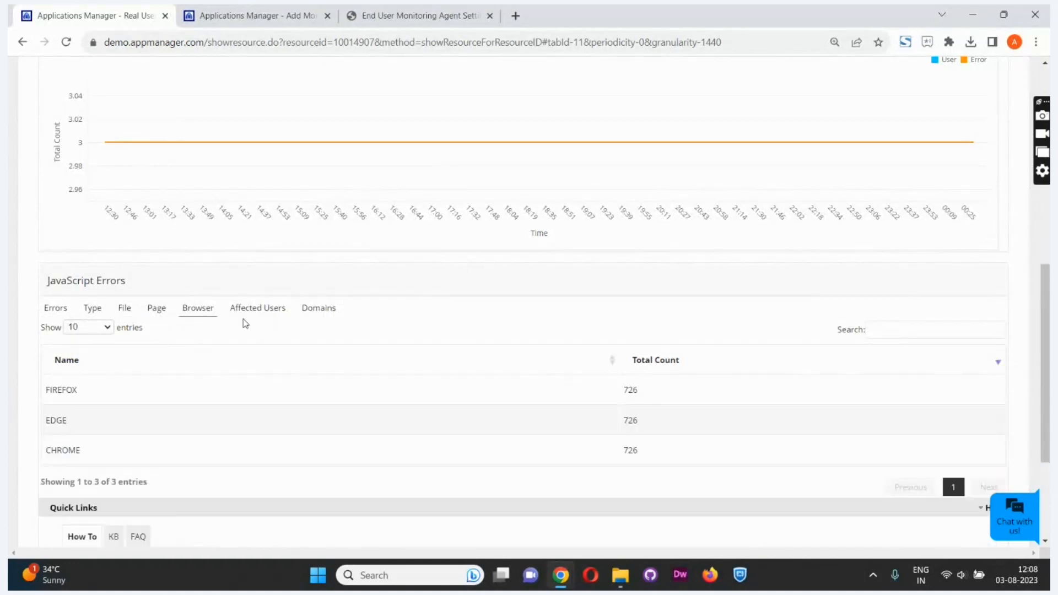
click(270, 318)
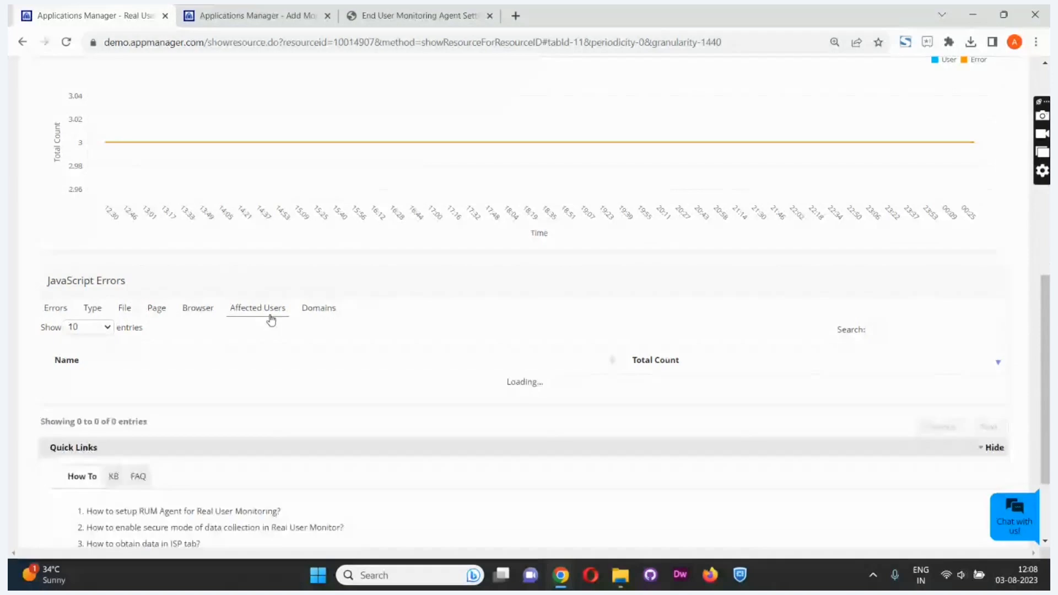
click(322, 313)
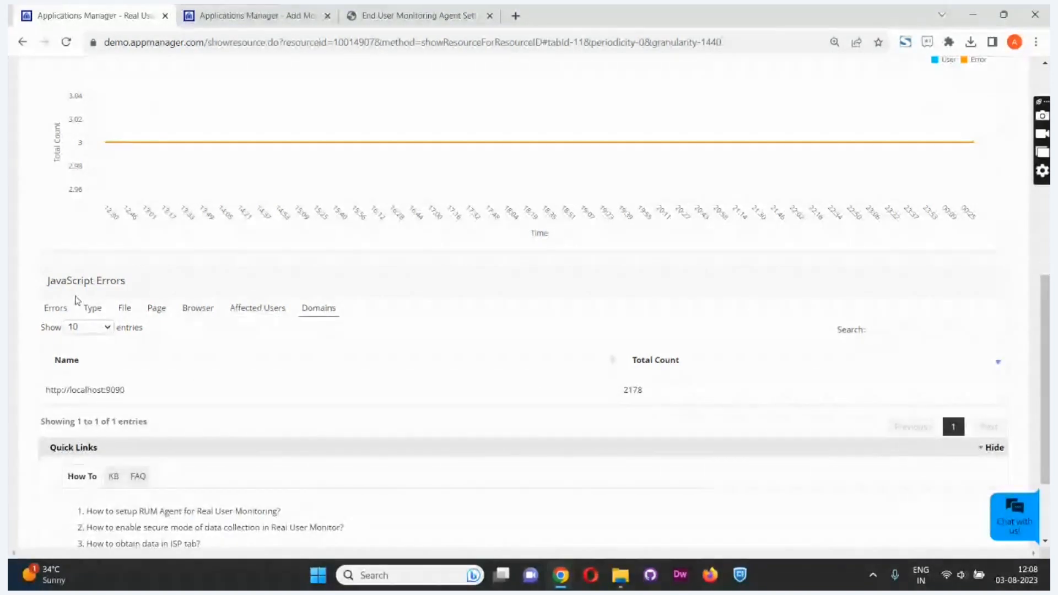
scroll(62, 312, up, 10)
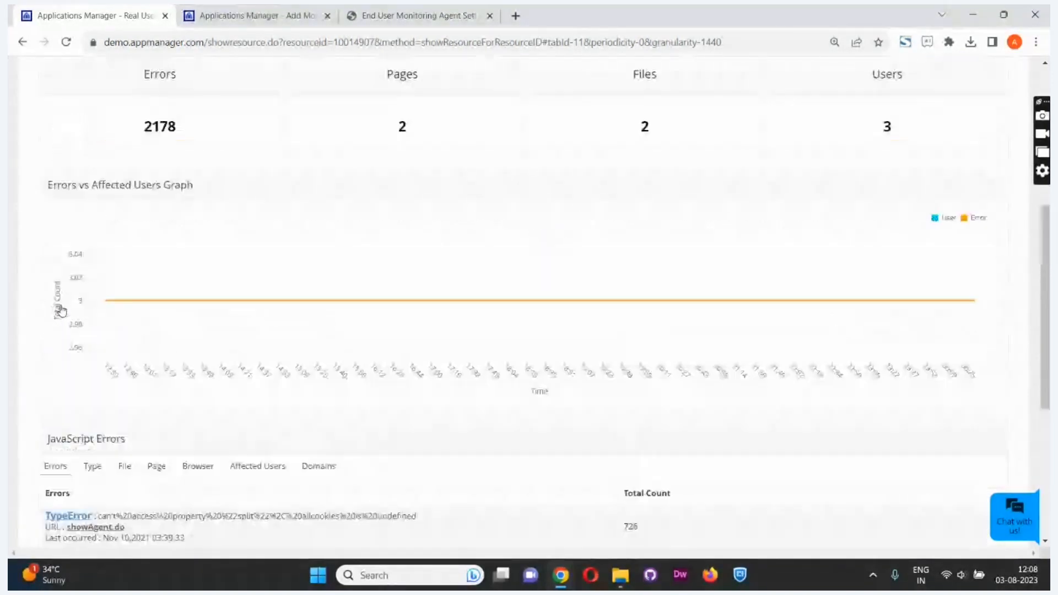
key(alt+Tab)
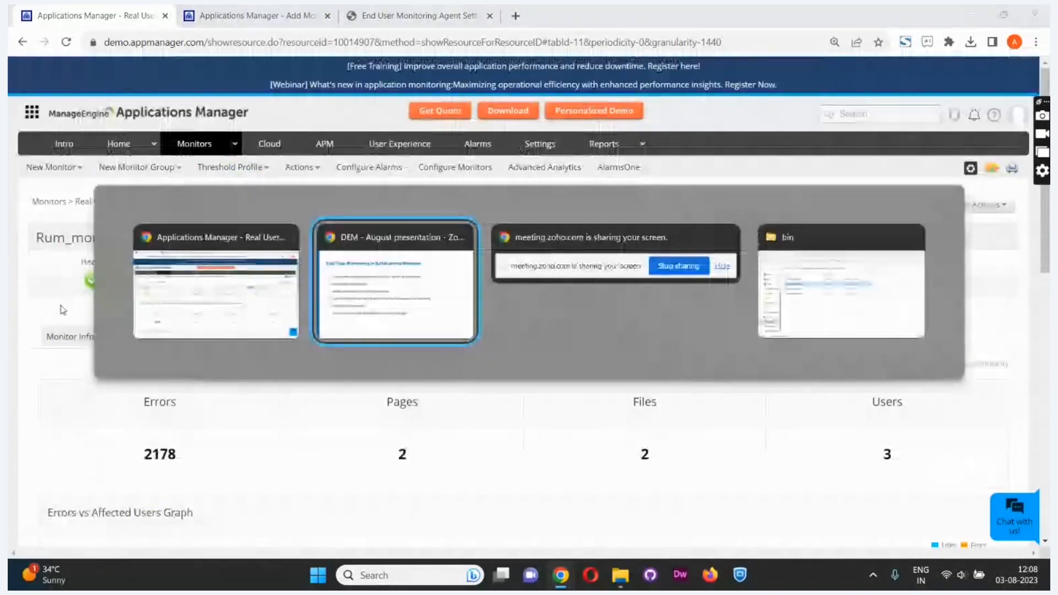
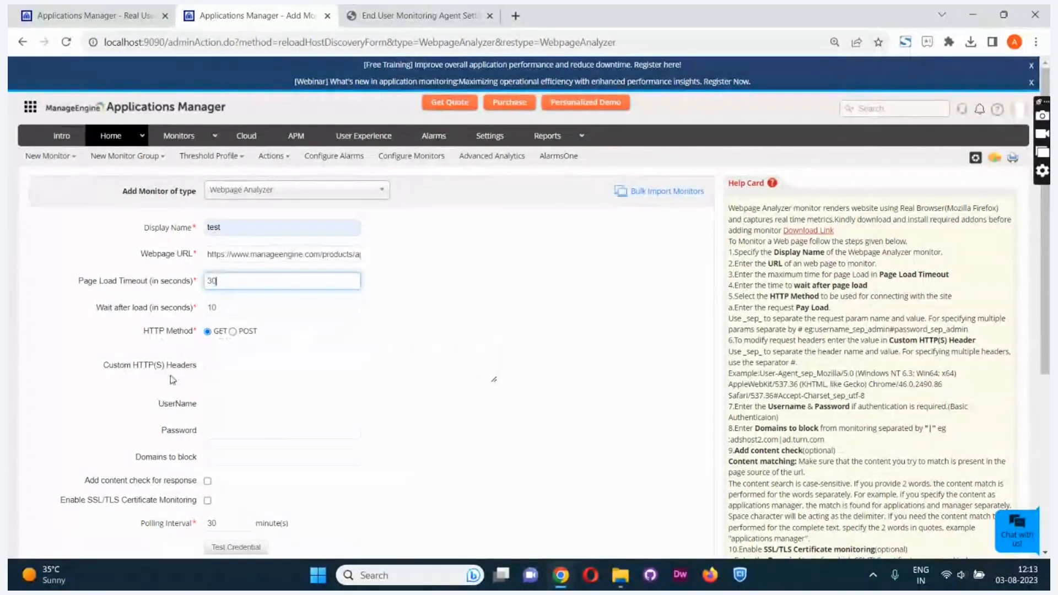
- Show the payload option of the POST method for the Webpage Analyzer monitor, and restore the HTTP method to GET
click(233, 332)
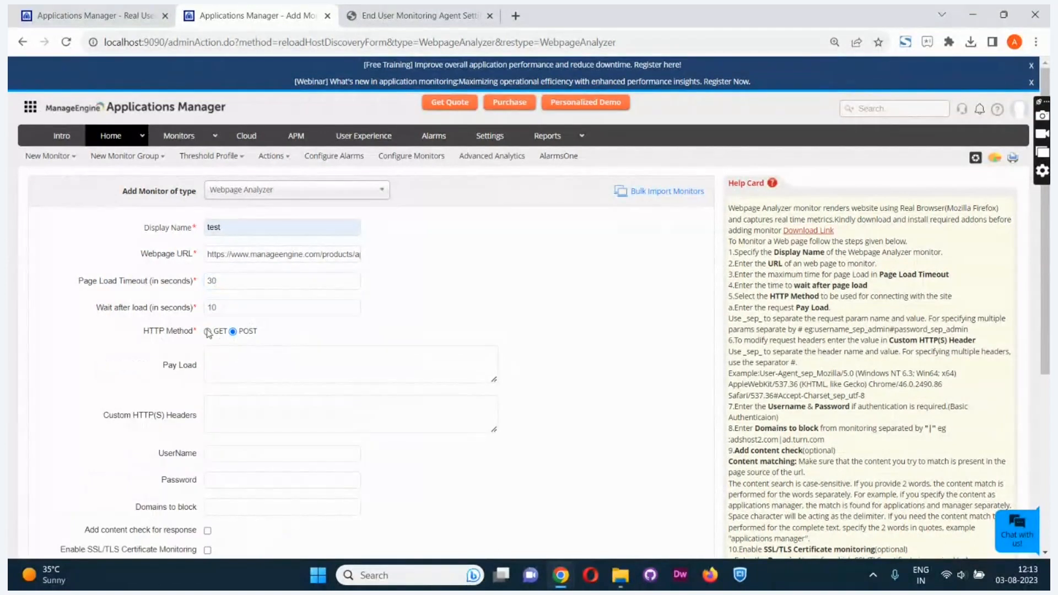
click(207, 333)
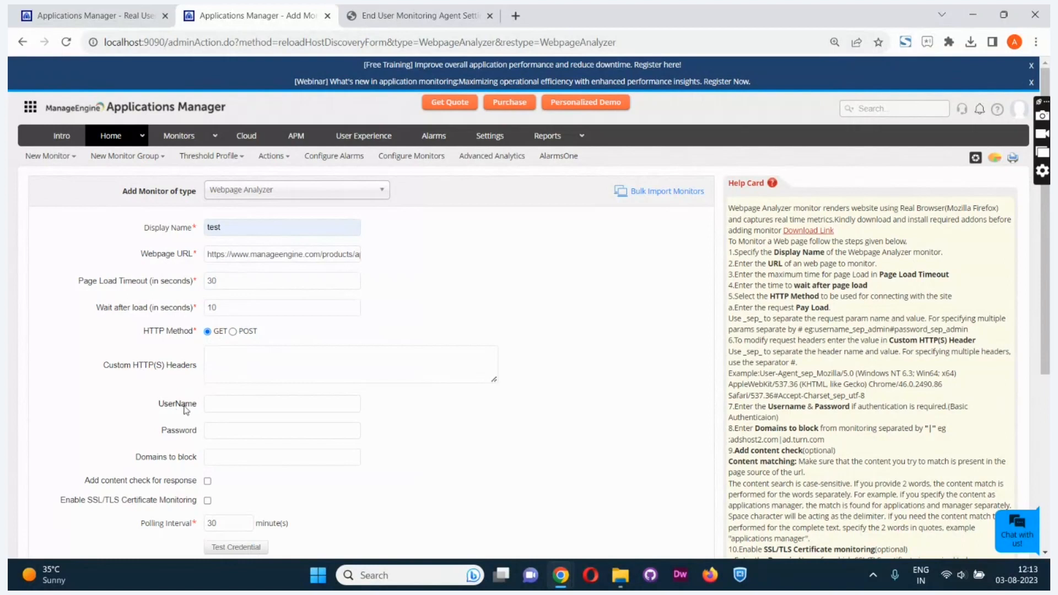
scroll(186, 410, down, 1)
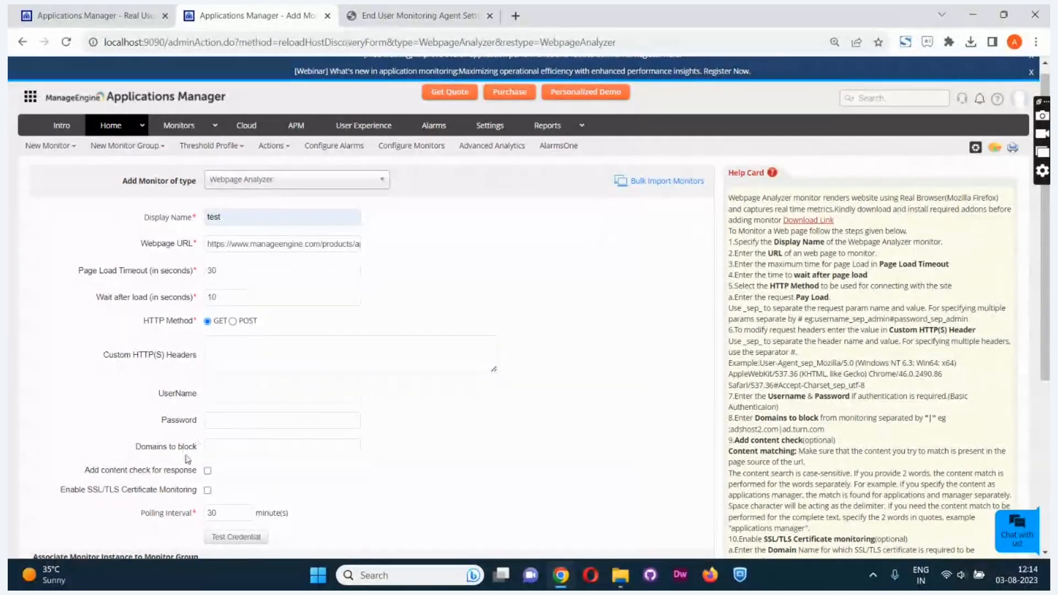
scroll(187, 460, down, 1)
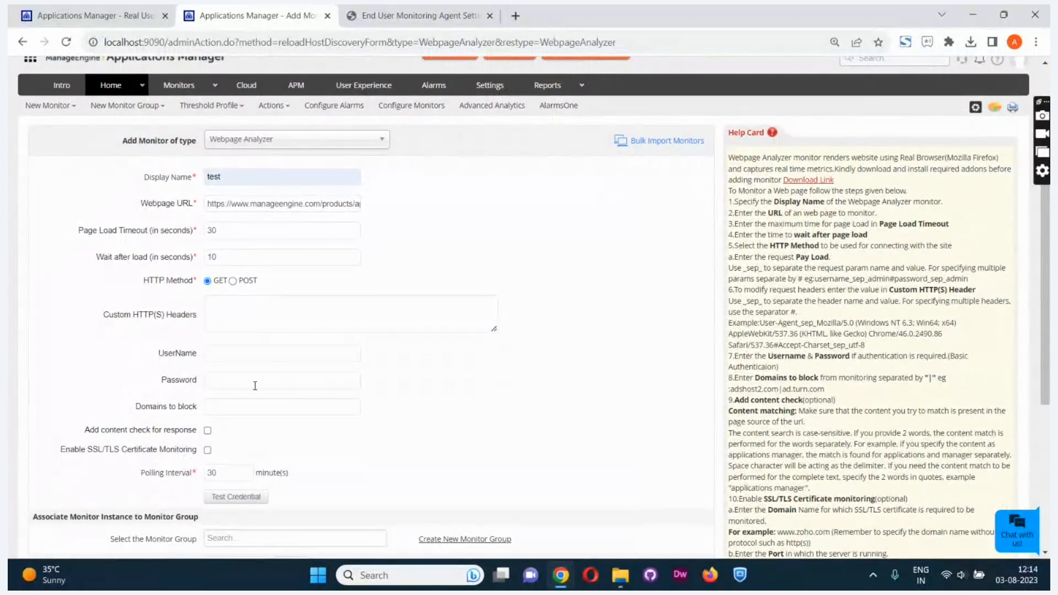
- Enable the content check for the response and go through its regular expression, should contain and should not contain fields
click(207, 431)
scroll(208, 436, down, 1)
click(235, 438)
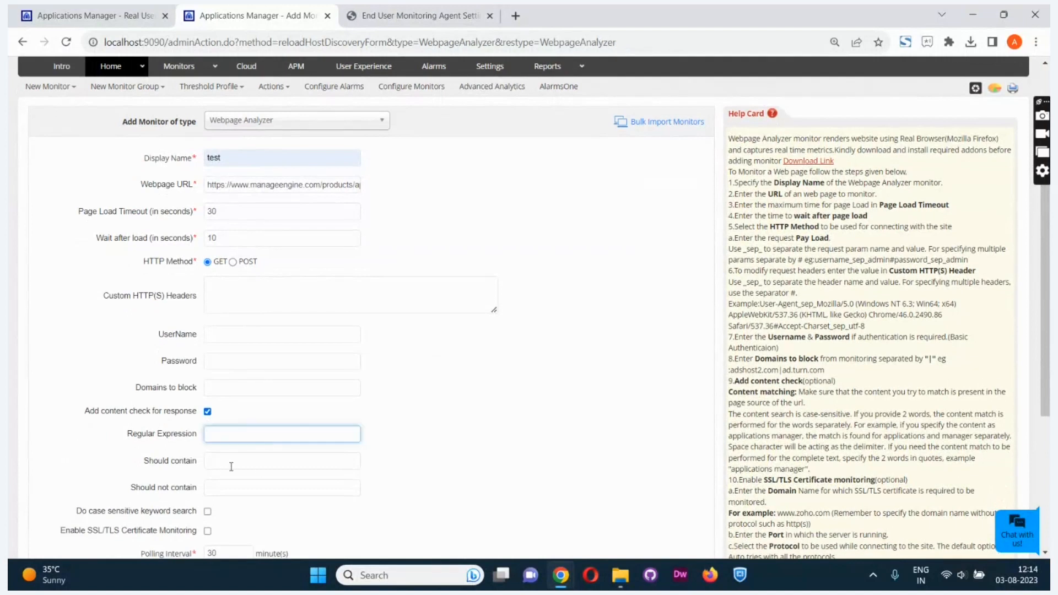
click(268, 460)
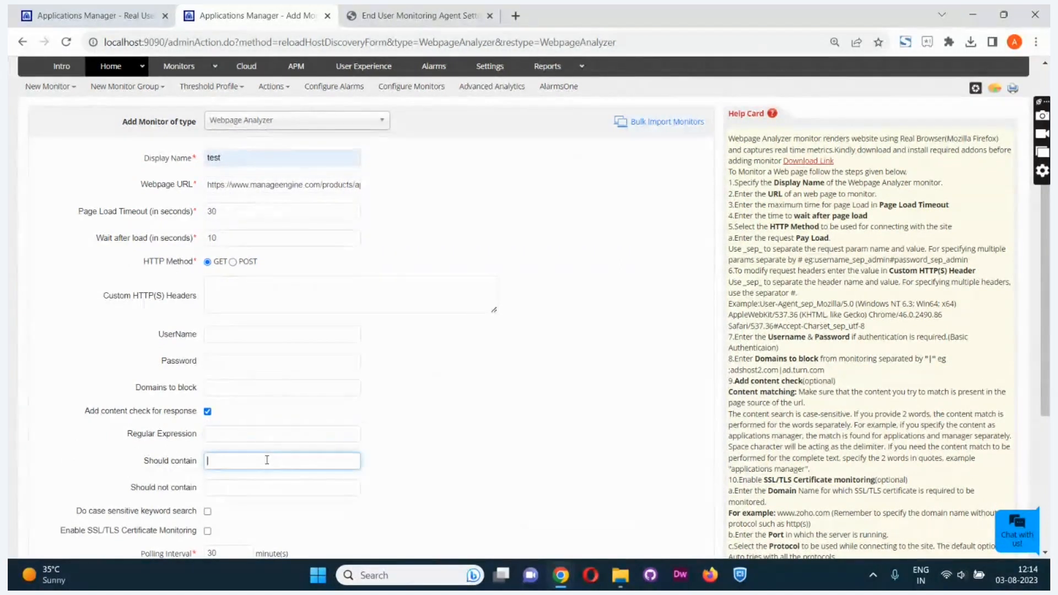
click(207, 489)
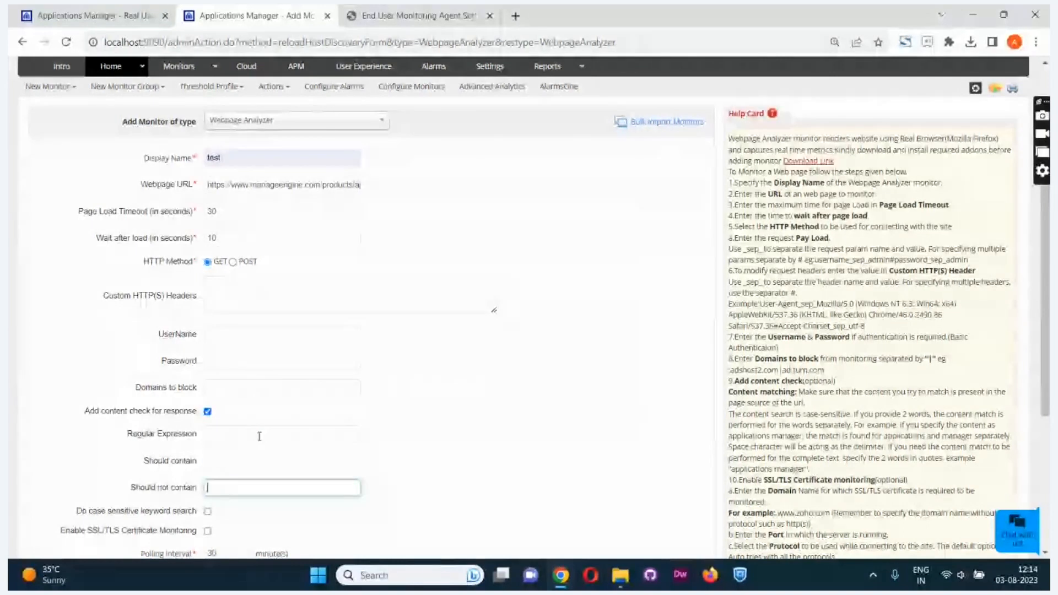
click(260, 436)
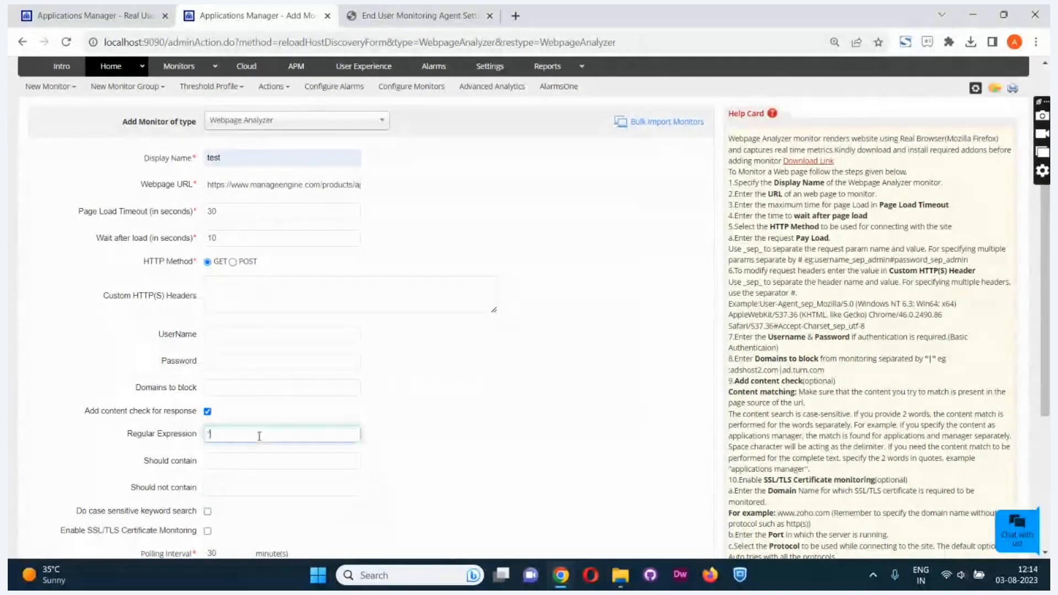
text(")
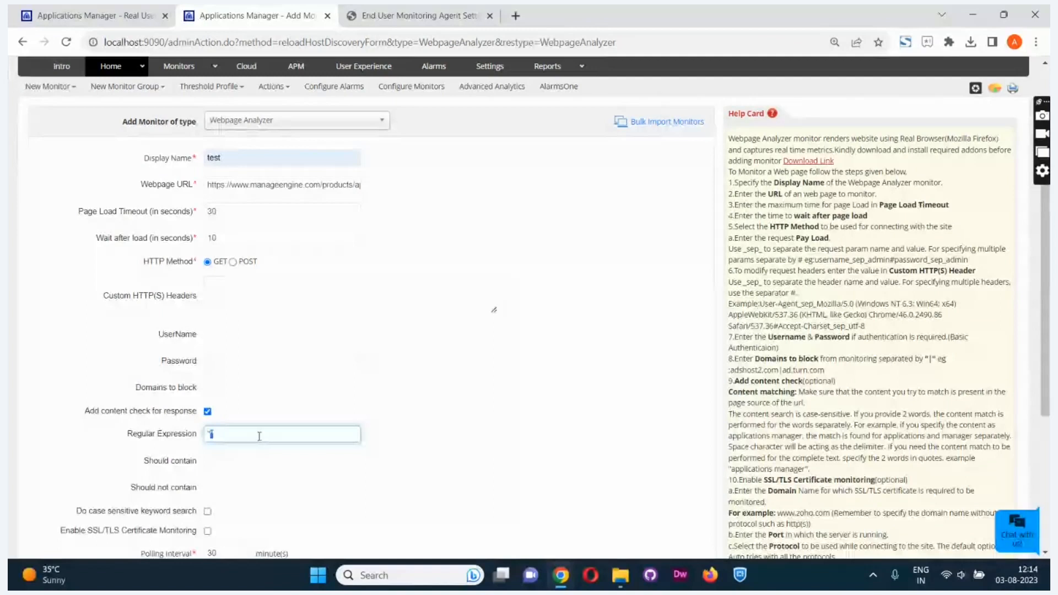
key(BackSpace)
- Enable SSL/TLS certificate monitoring for the webpage monitor and show its additional settings
scroll(259, 436, down, 1)
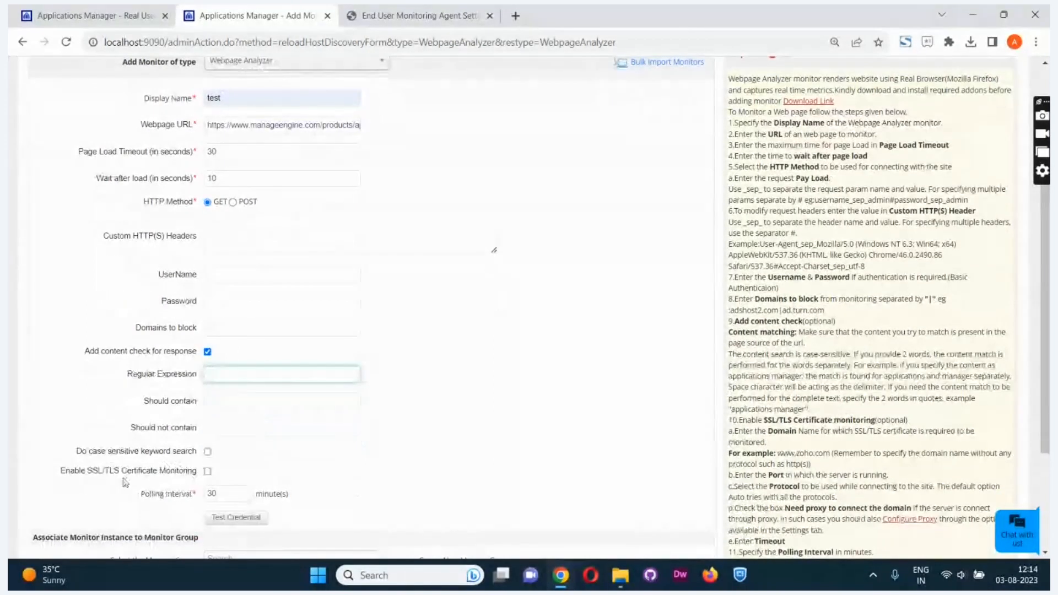
click(92, 475)
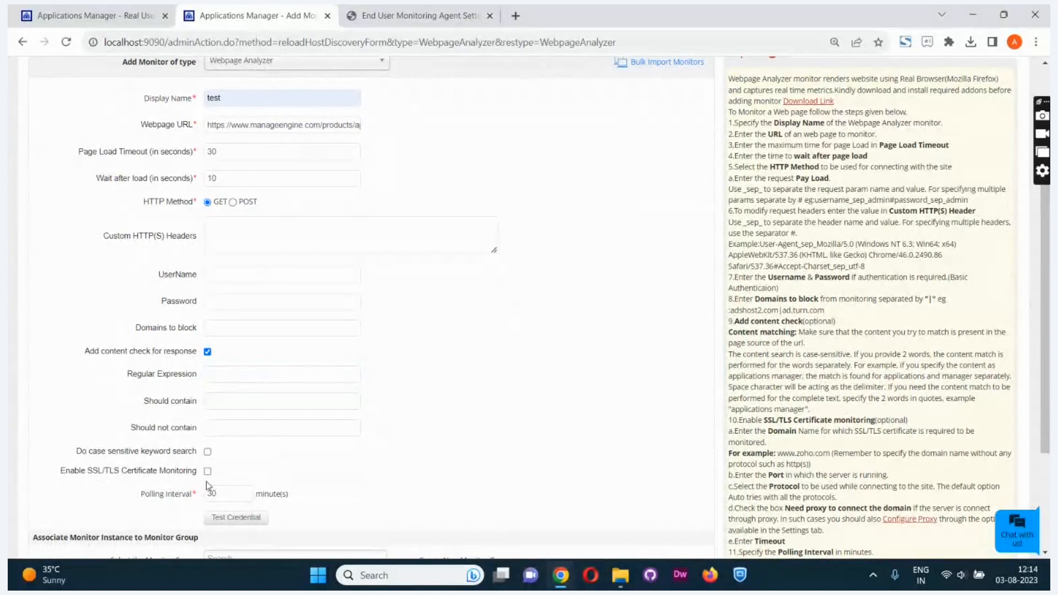
click(208, 471)
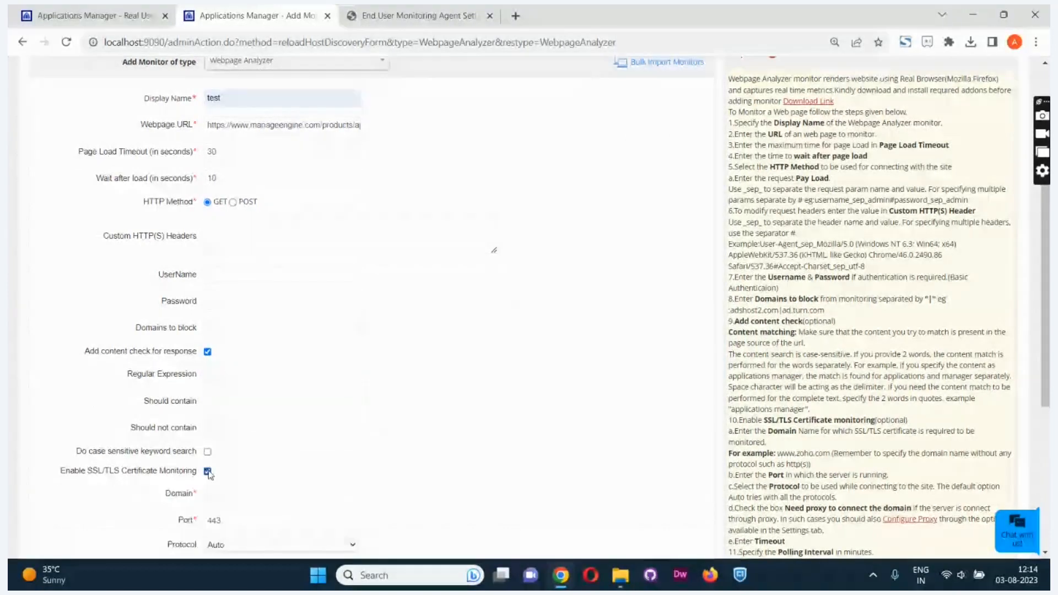
scroll(208, 474, down, 5)
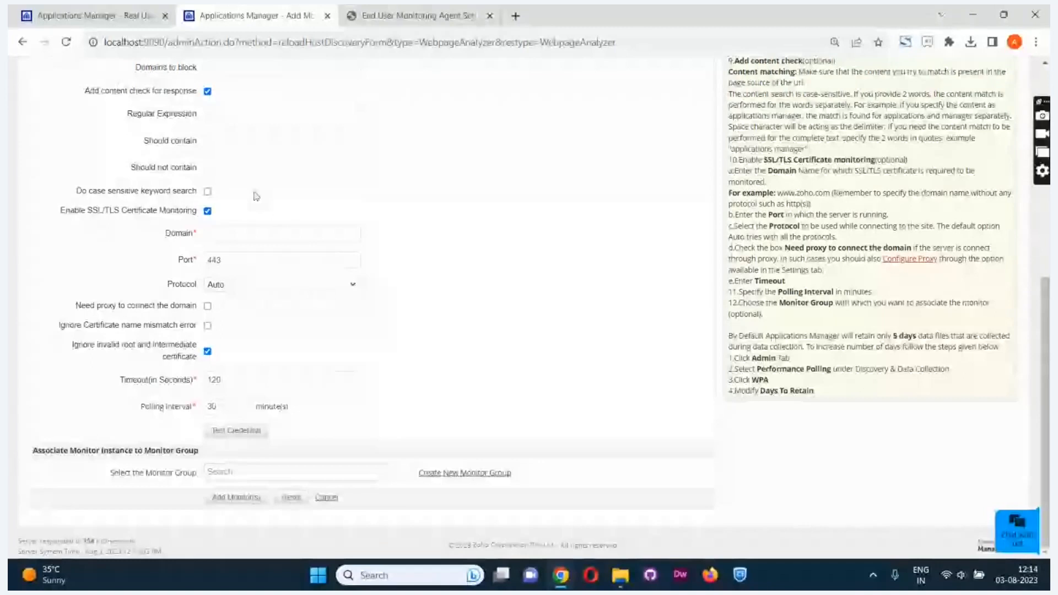
- Go through the certificate domain and port fields, and set the certificate monitoring protocol to TLSv1
click(279, 232)
click(239, 262)
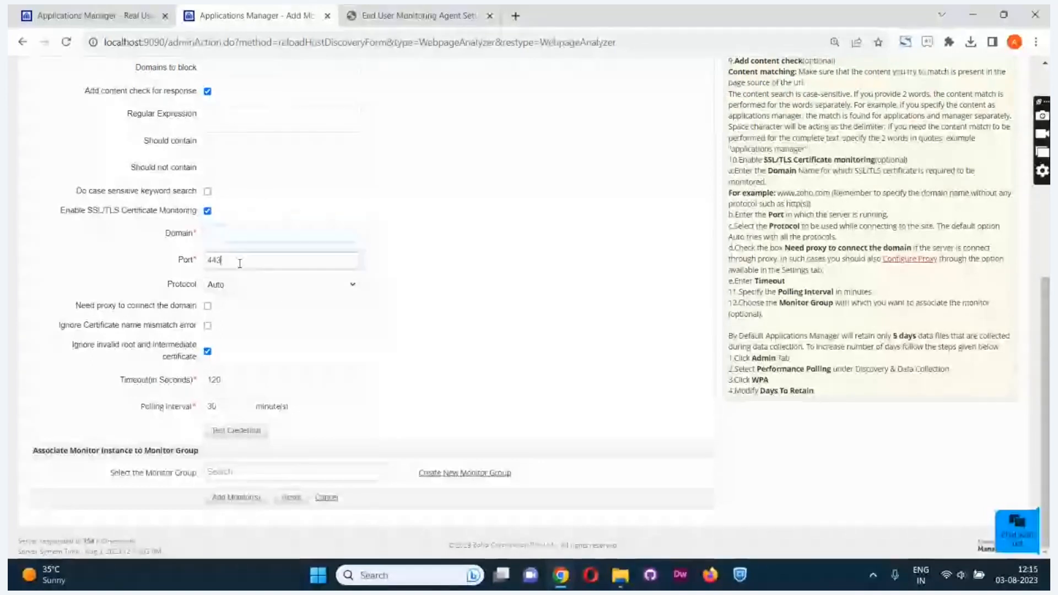
click(229, 285)
click(234, 323)
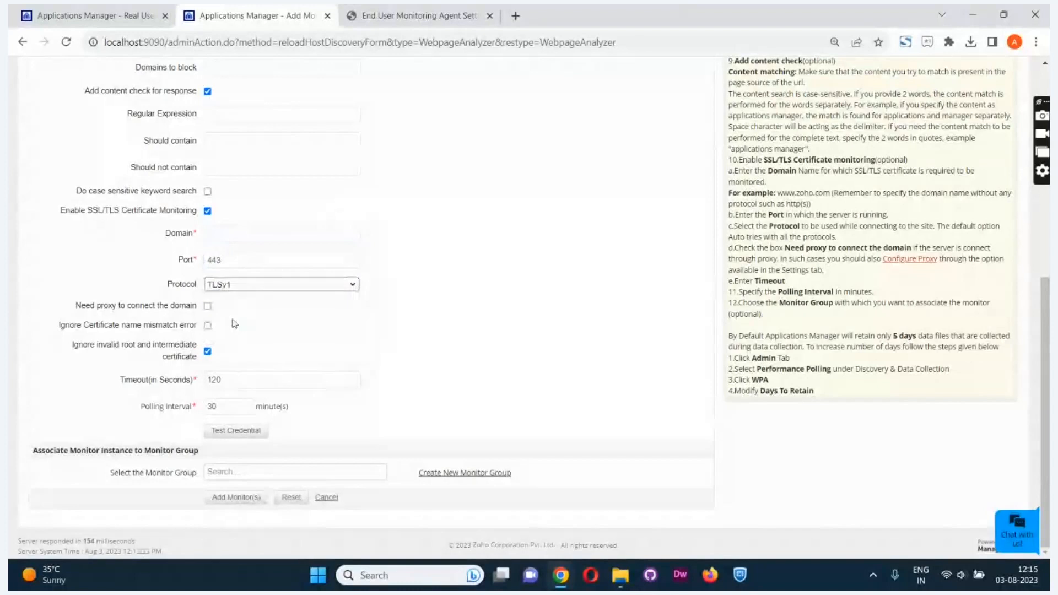
click(233, 286)
click(441, 324)
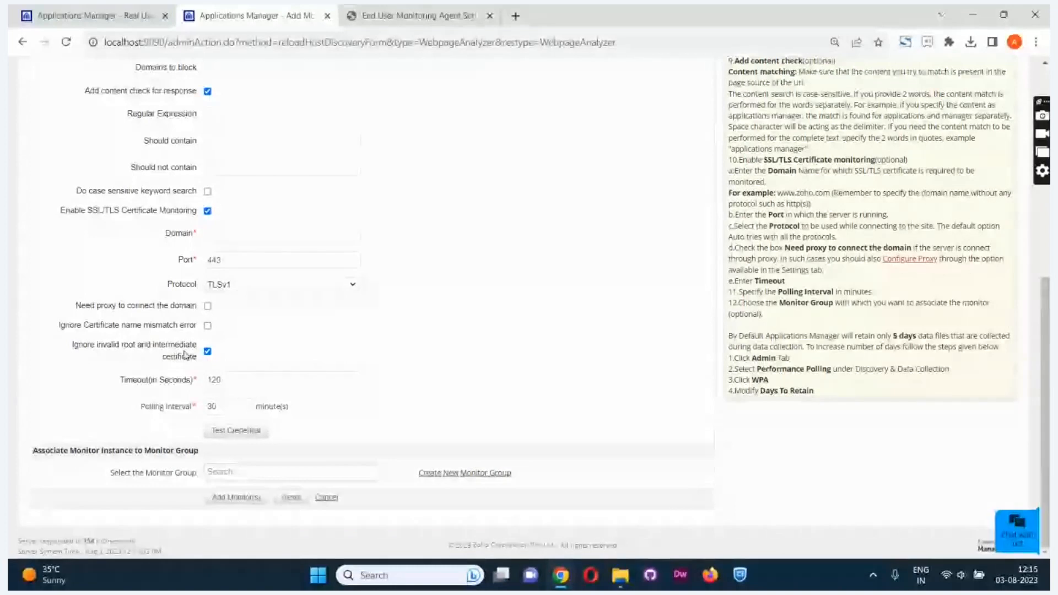
- Check the polling interval, turn off SSL/TLS certificate monitoring, and add the Webpage Analyzer monitor
click(221, 410)
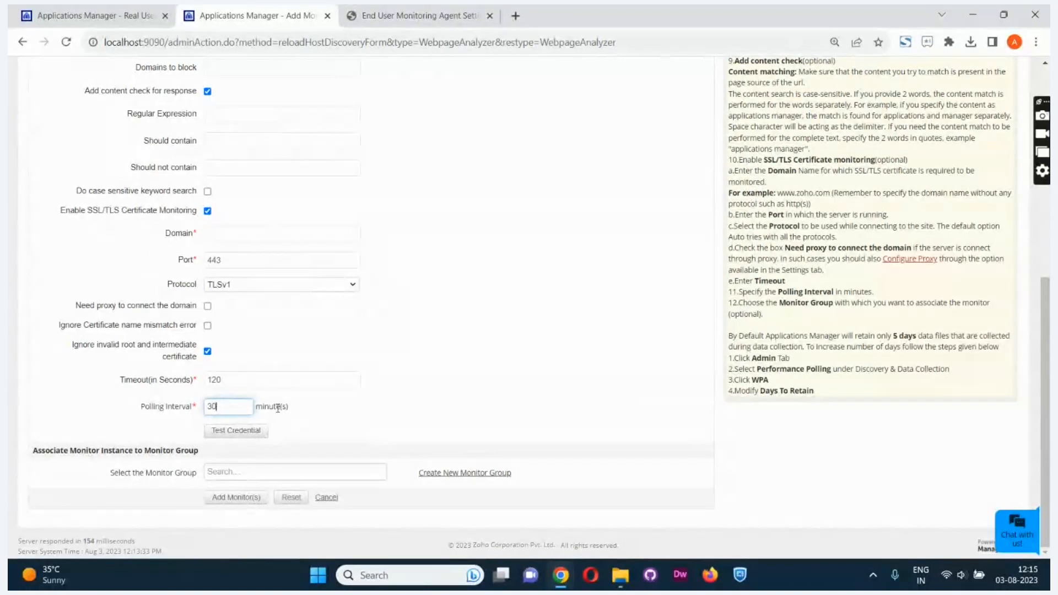
scroll(244, 291, up, 5)
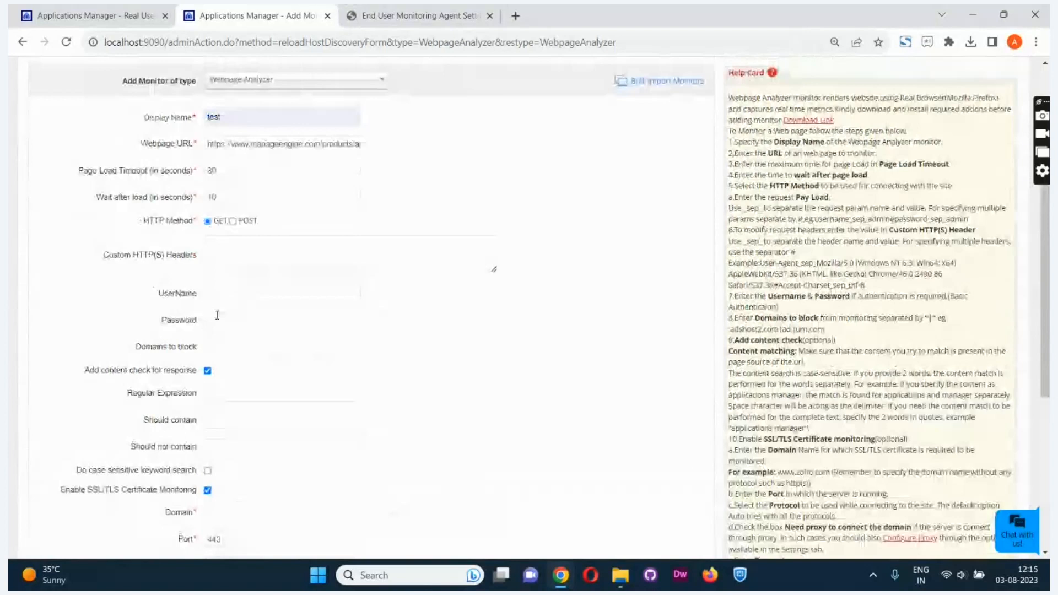
key(Return)
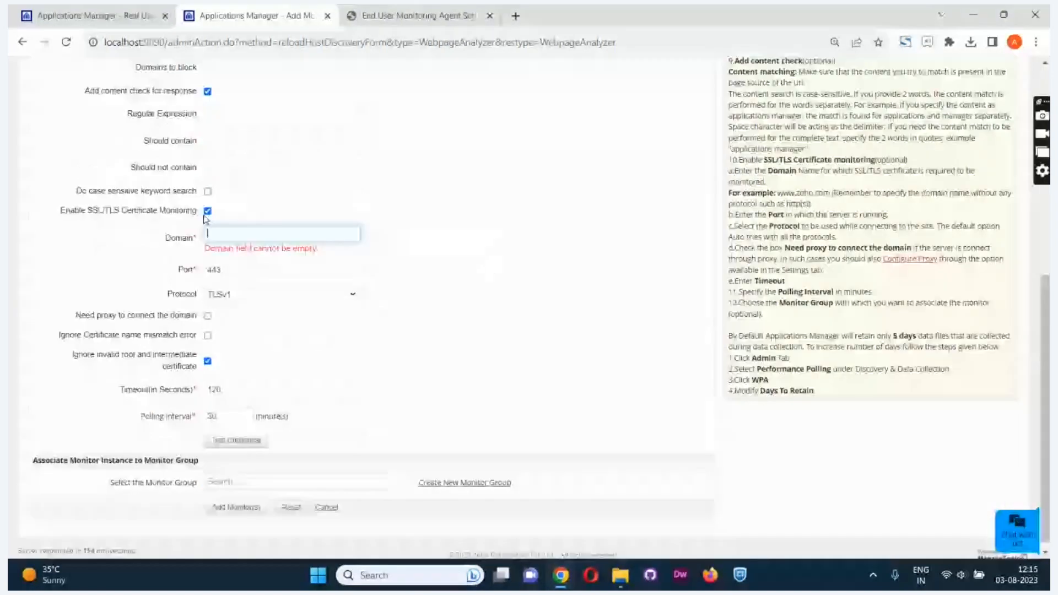
click(207, 211)
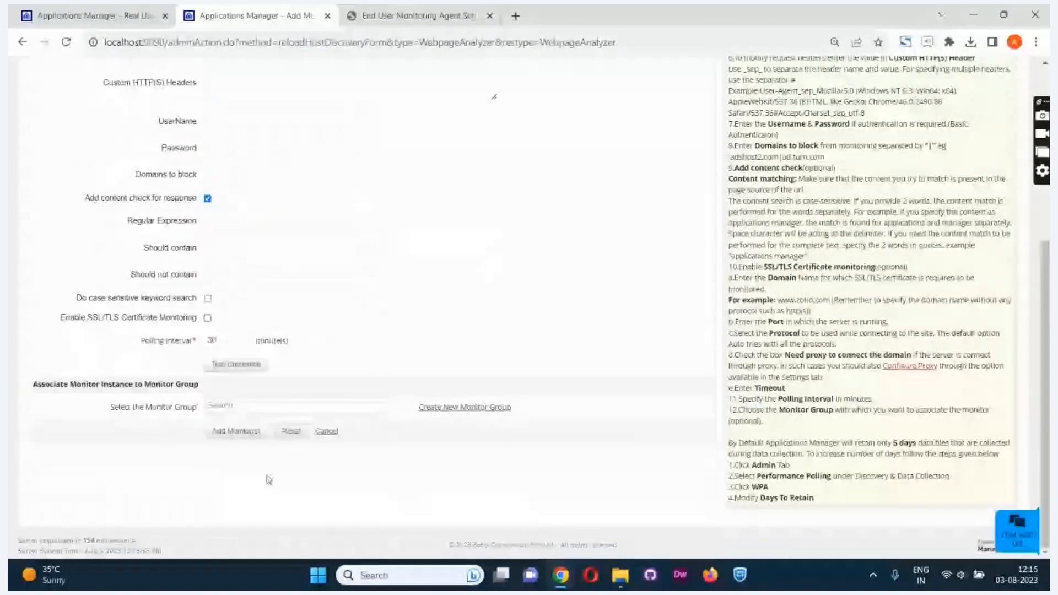
click(226, 430)
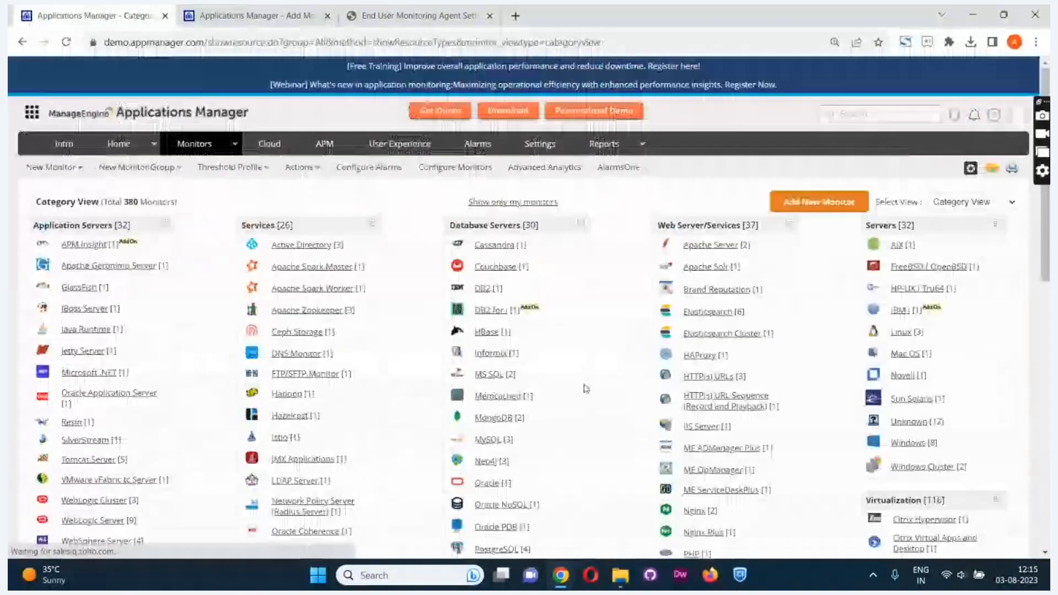
- Switch to the demo site's monitor categories and open the WebpageAnalyzer monitor of the Webpage Analyzer type
scroll(586, 390, down, 5)
click(736, 511)
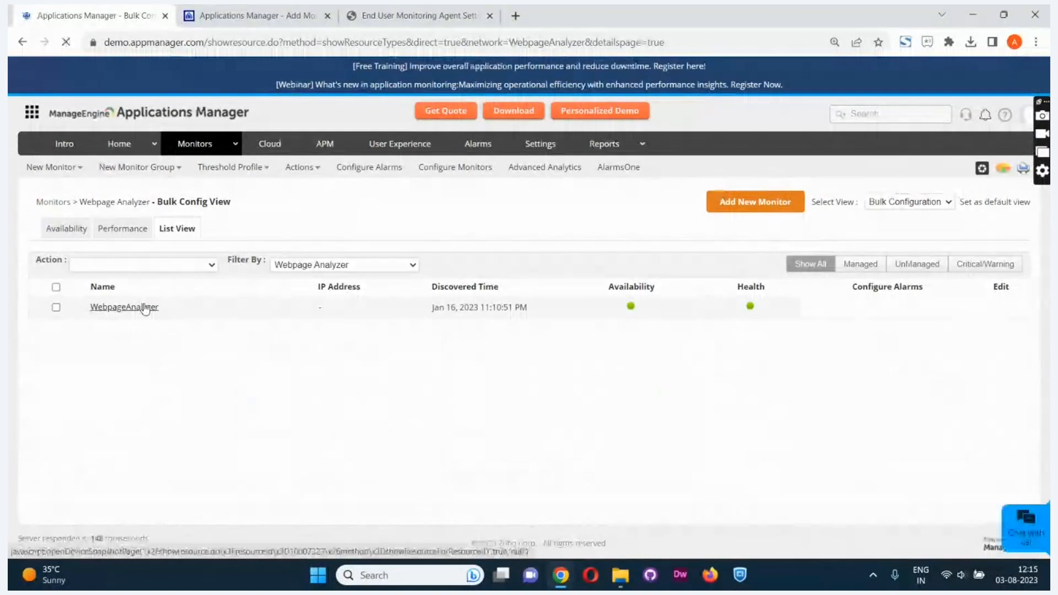
click(145, 307)
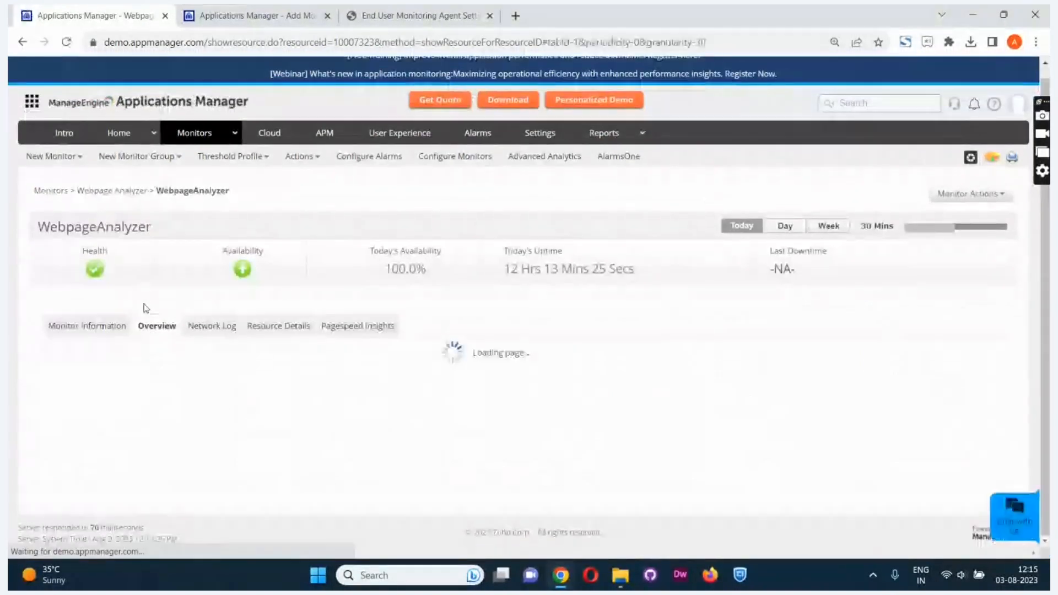
- Review the monitor's overview, covering availability history, webpage summary, response time summary and domain summary
scroll(145, 308, down, 5)
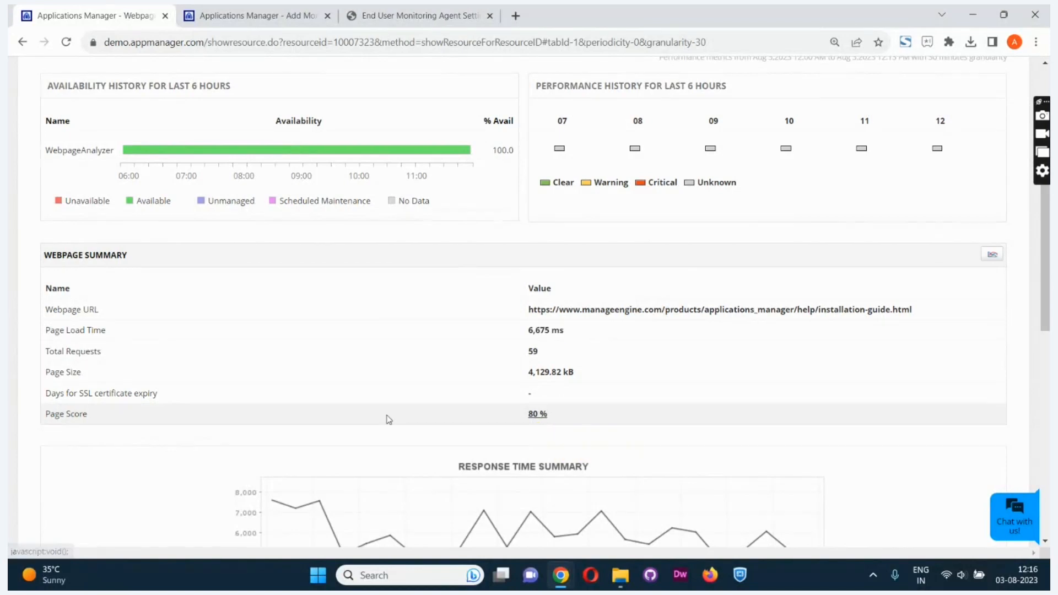
scroll(388, 420, down, 5)
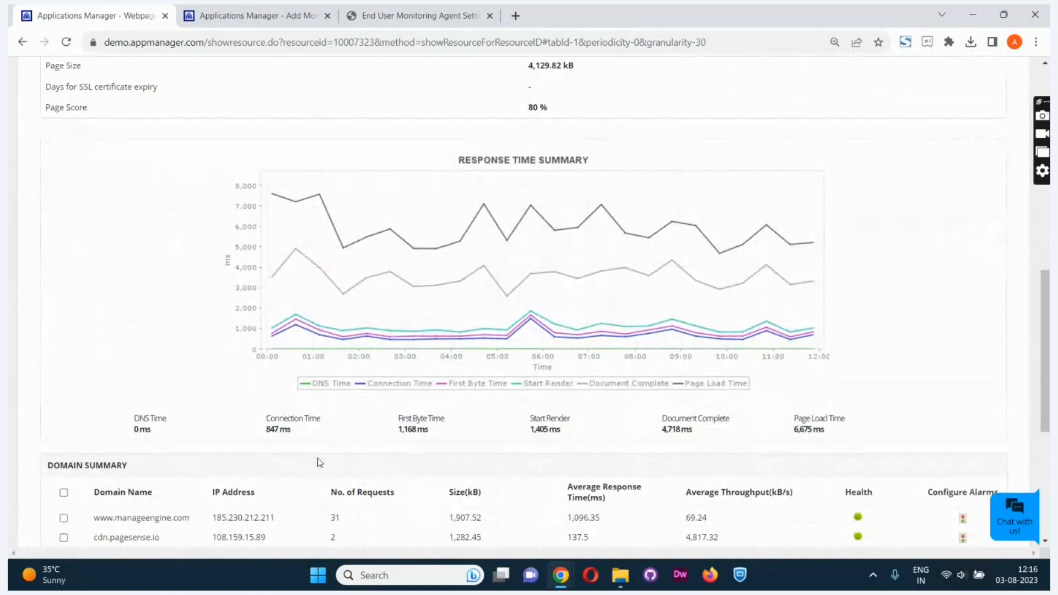
scroll(371, 296, down, 1)
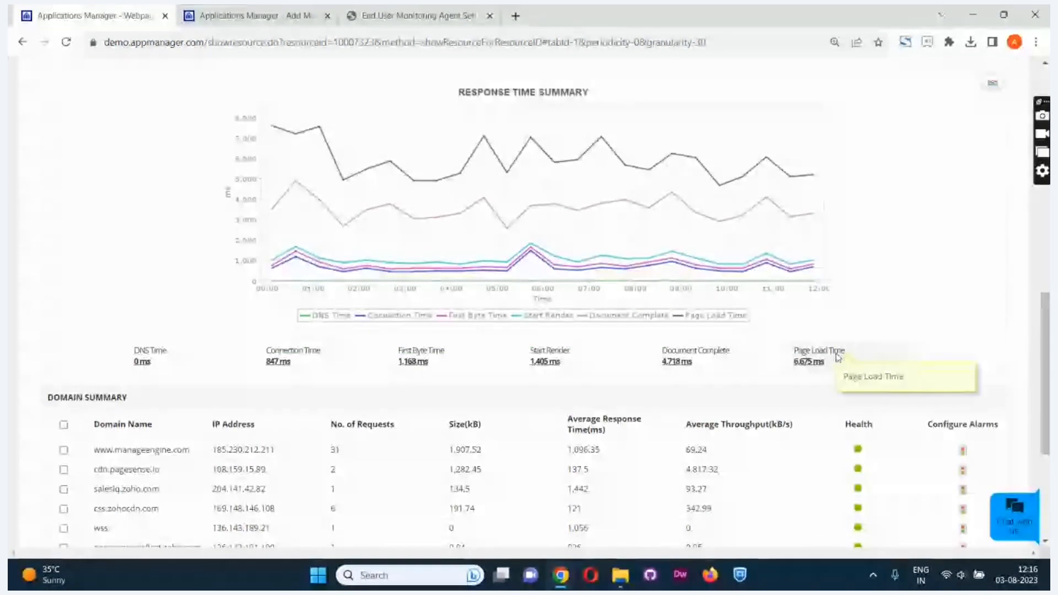
scroll(844, 355, down, 1)
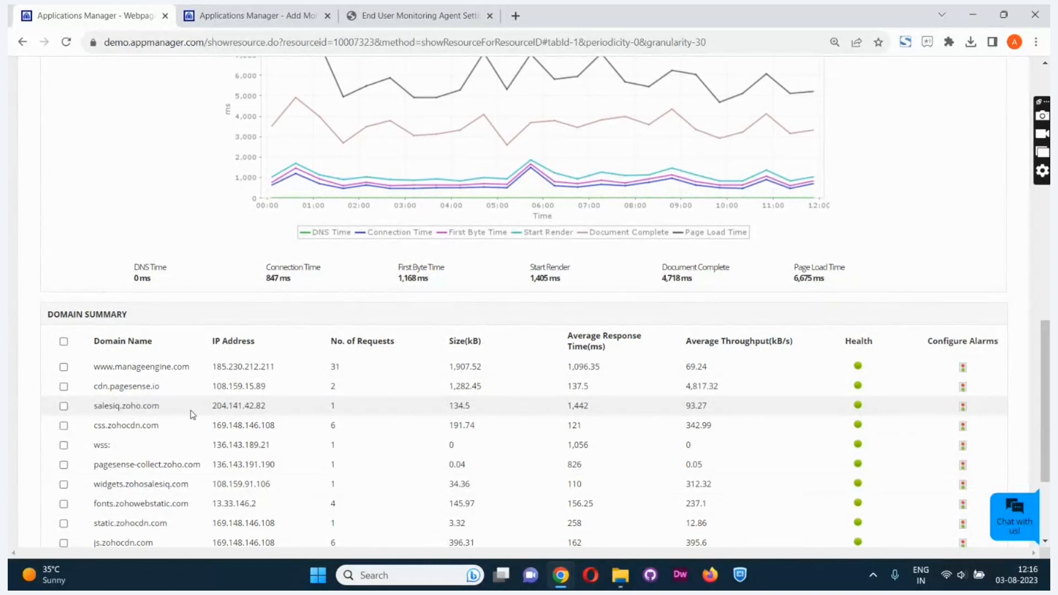
scroll(192, 415, down, 1)
right_click(190, 412)
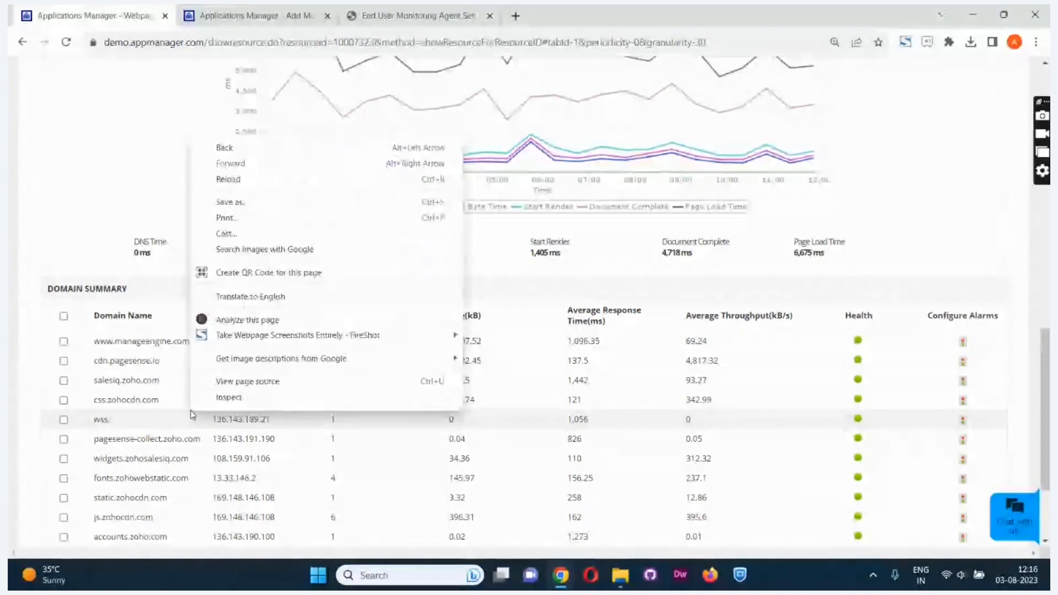
click(184, 528)
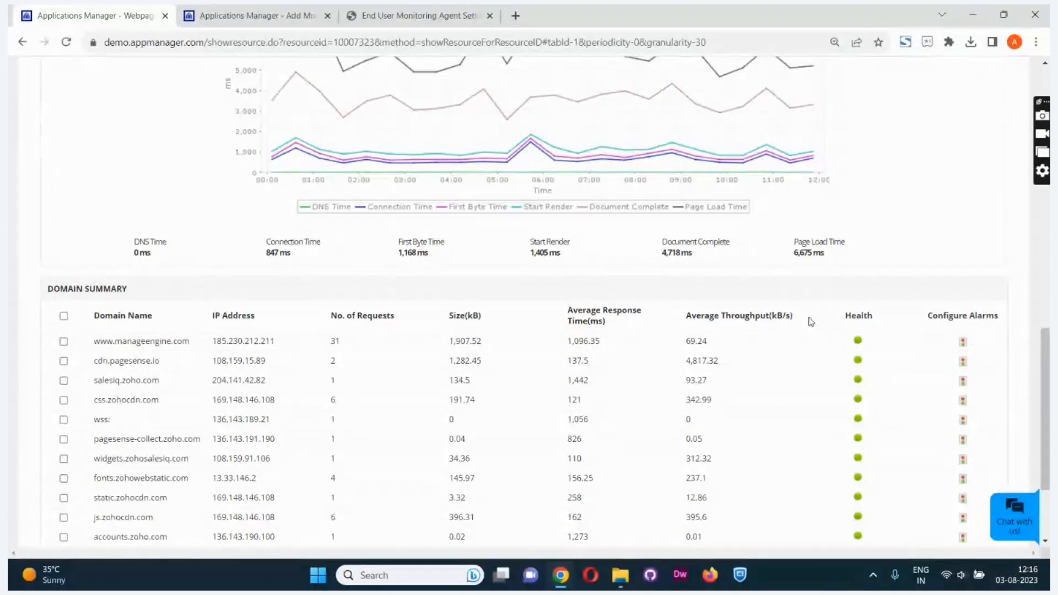
scroll(811, 322, down, 1)
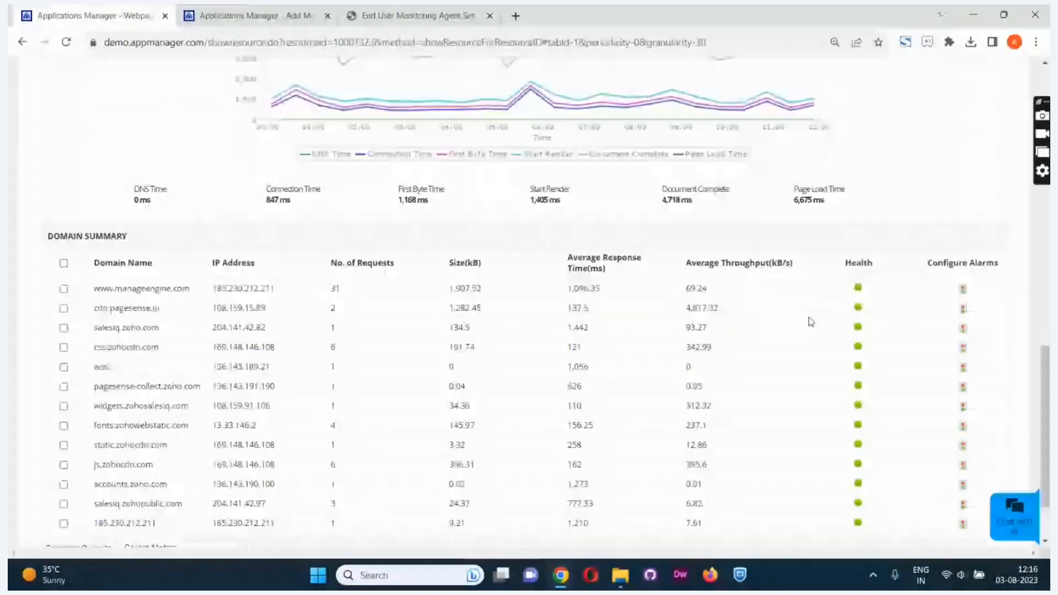
click(963, 289)
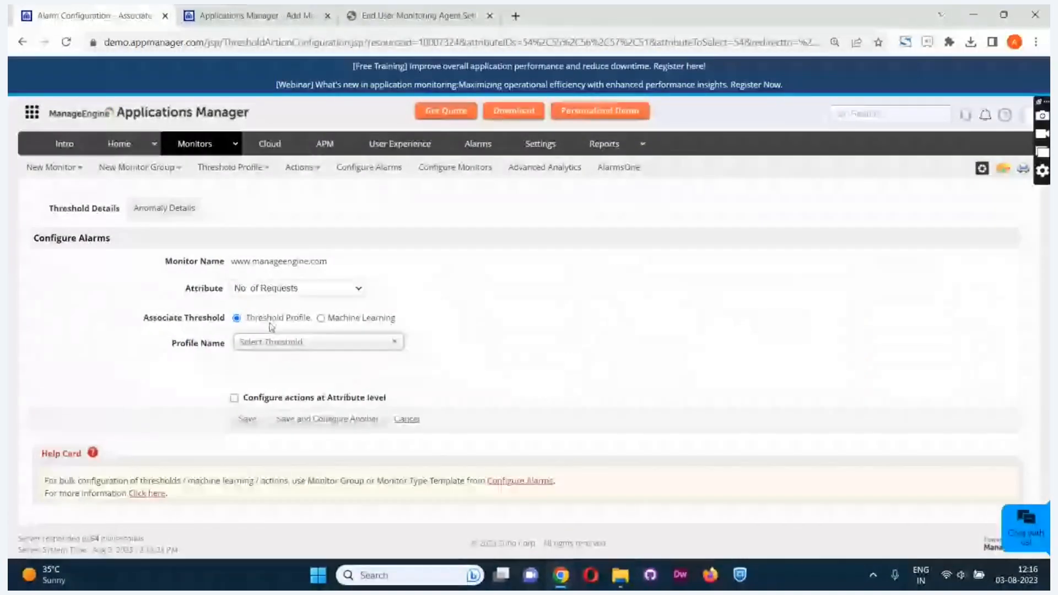
click(273, 342)
click(444, 345)
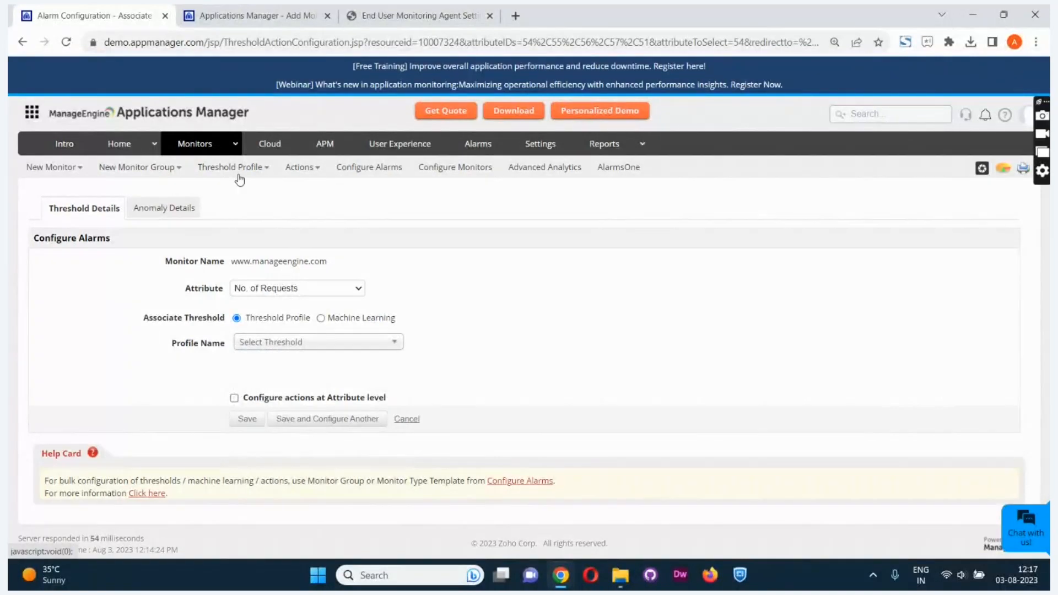
click(241, 170)
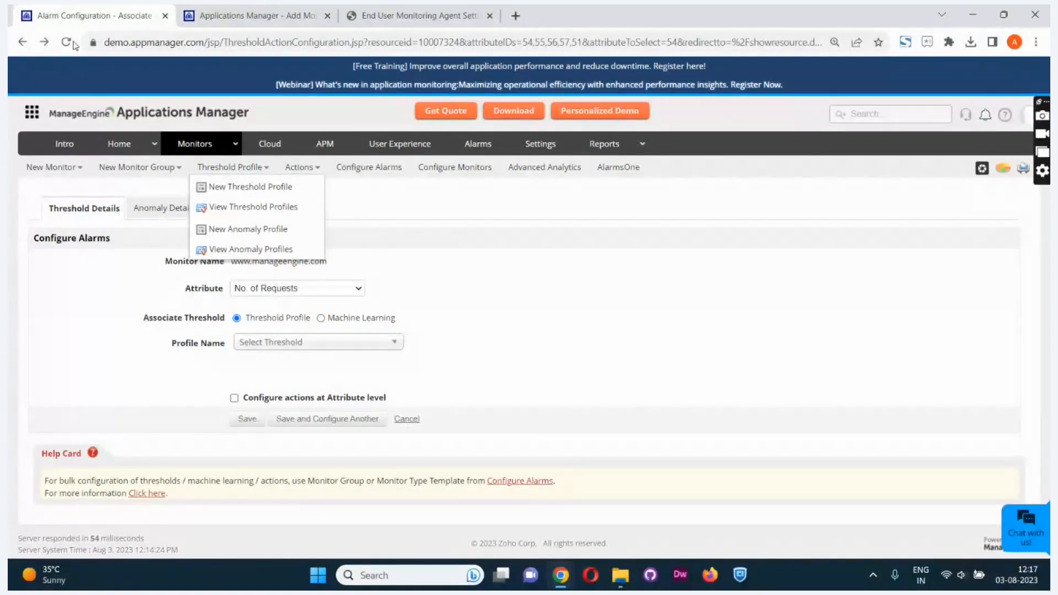
click(20, 43)
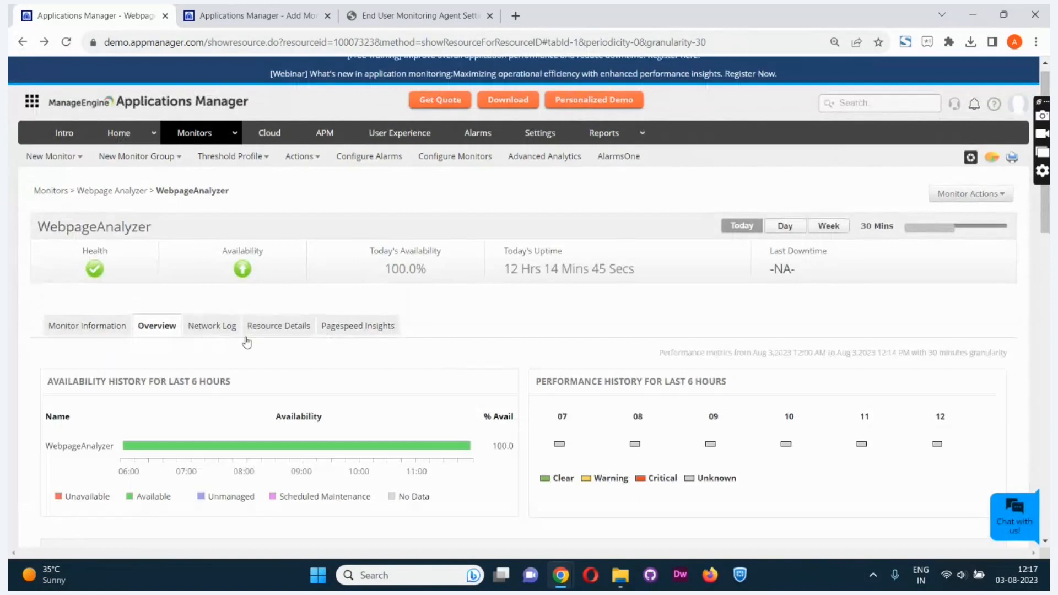
- Filter the monitor's network log by the content type css, and clear the filter
click(211, 326)
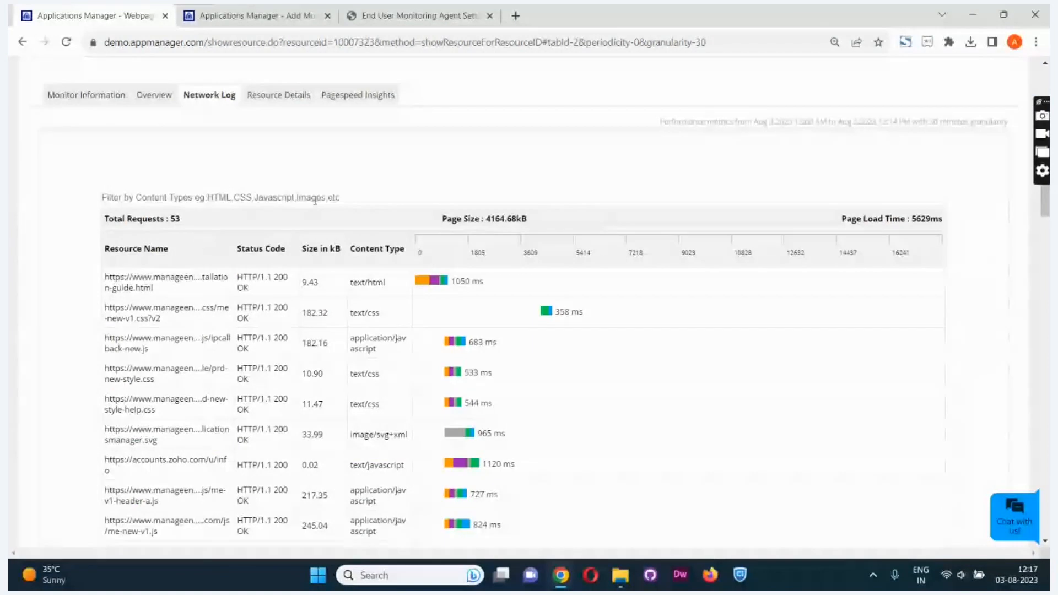
click(234, 206)
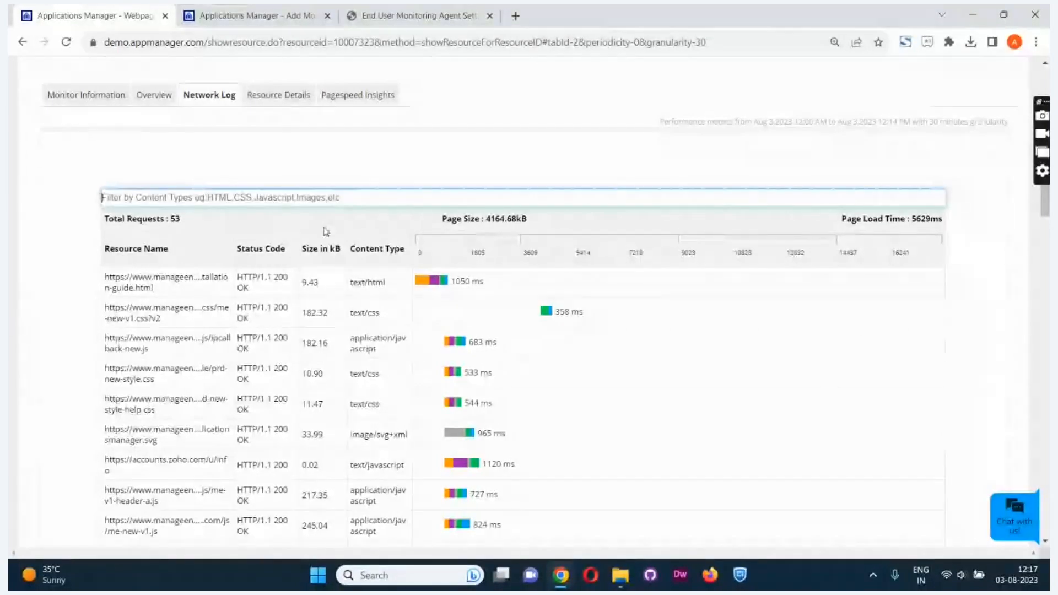
text(cas)
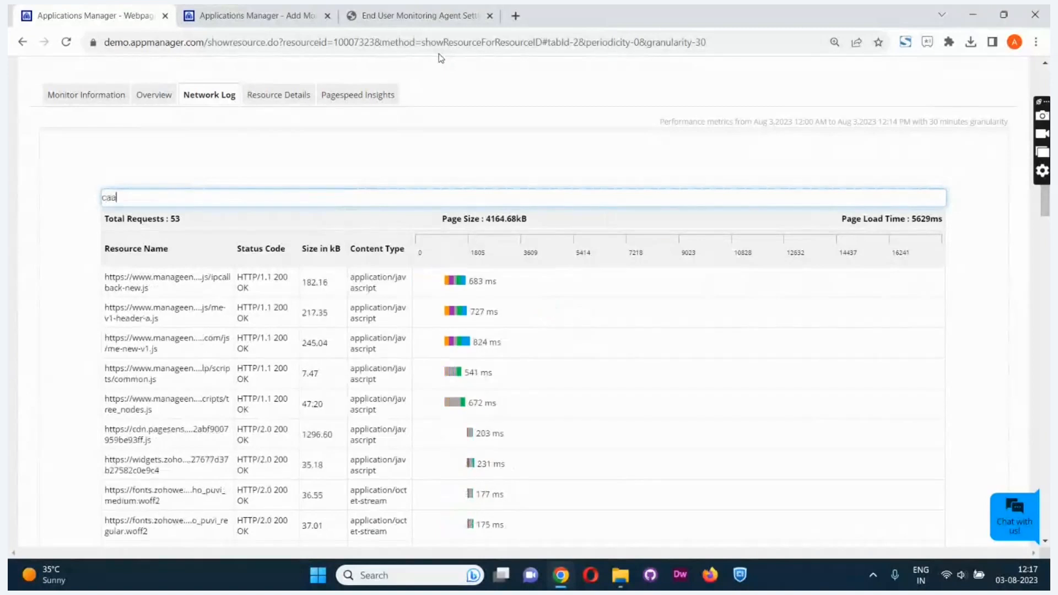
key(BackSpace)
key(BackSpace)
text(ss)
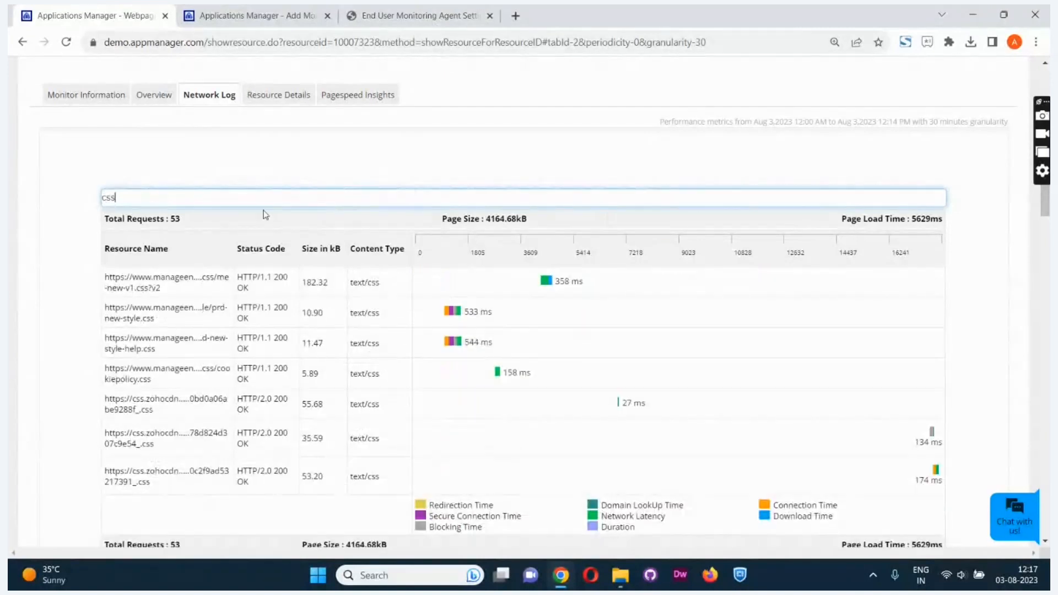
key(BackSpace)
key(BackSpace)
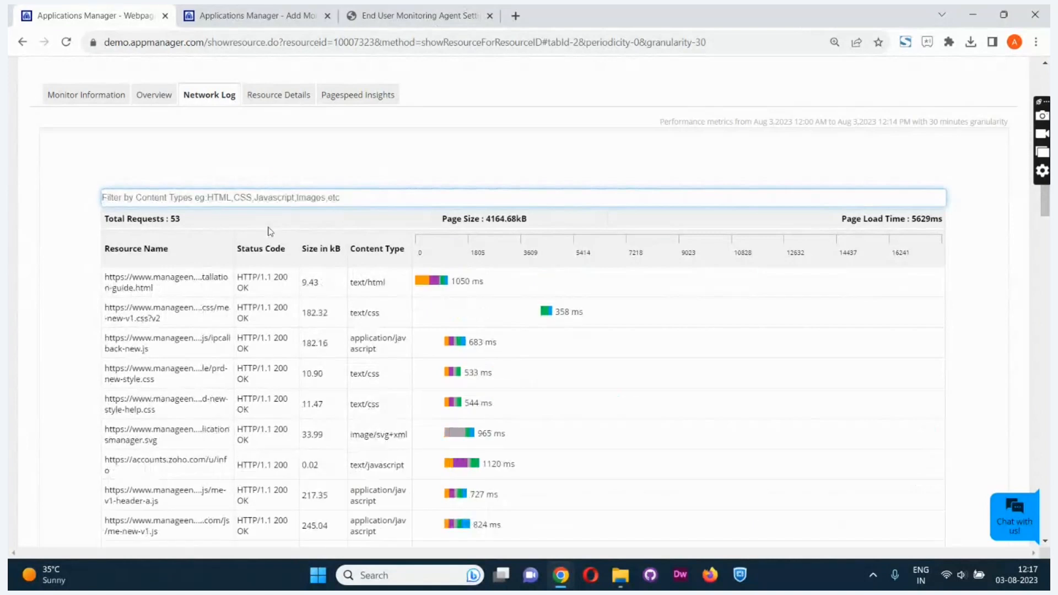
- Examine the network log's resource timeline and show the time breakdown of individual resources
scroll(184, 340, down, 1)
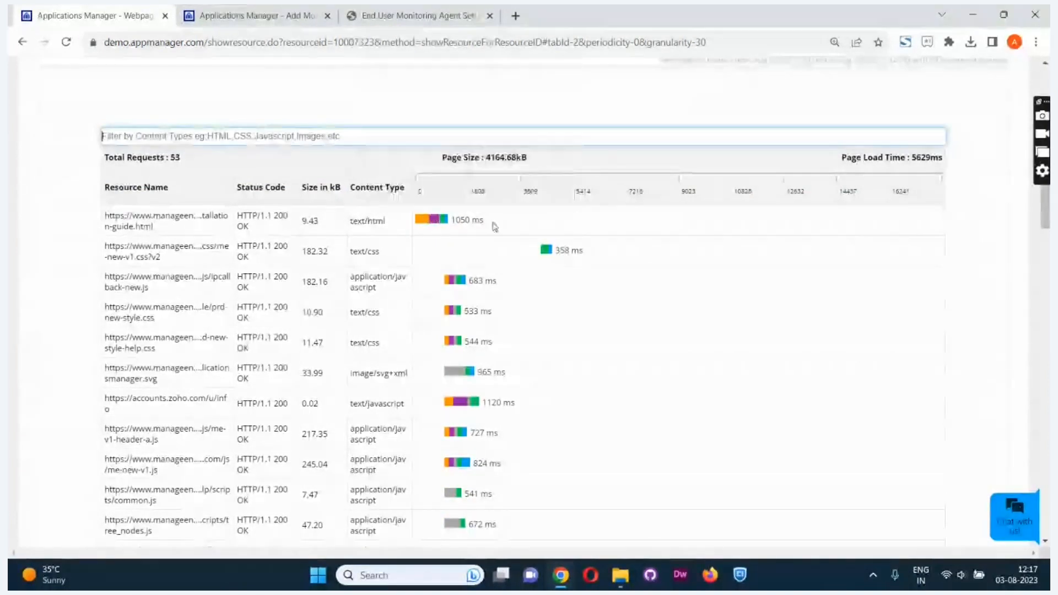
scroll(529, 222, up, 1)
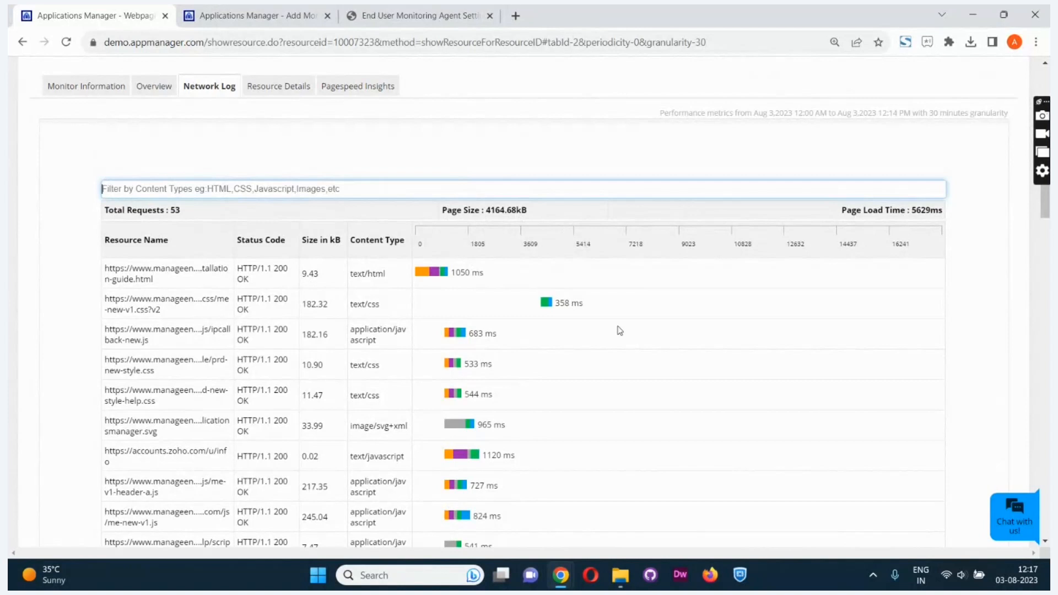
mouse_move(549, 308)
mouse_move(460, 344)
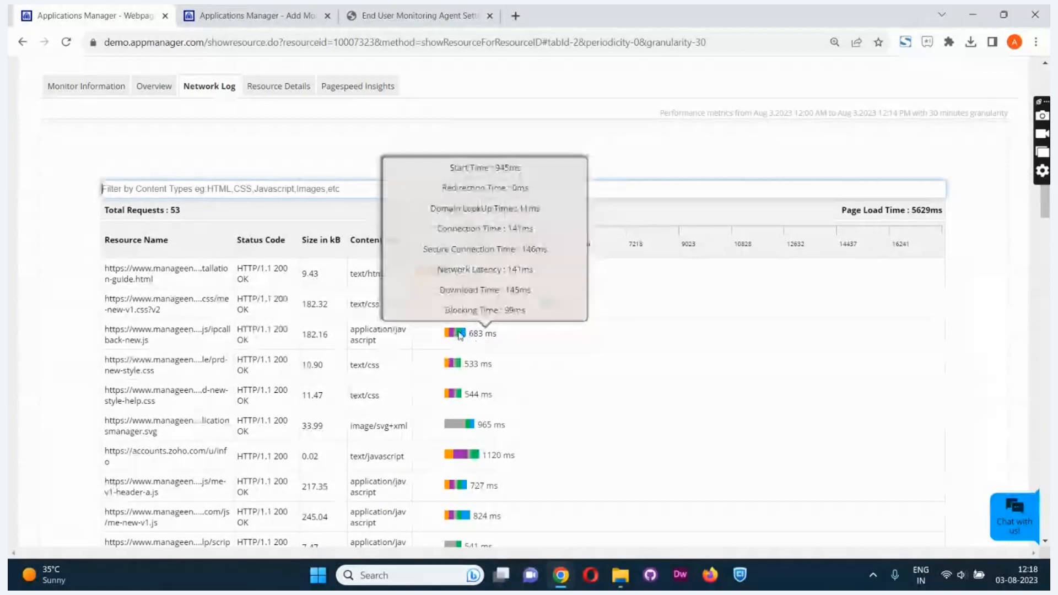
- Review the resource details, including the request summary, webpage screenshot and resource size and count charts
click(265, 97)
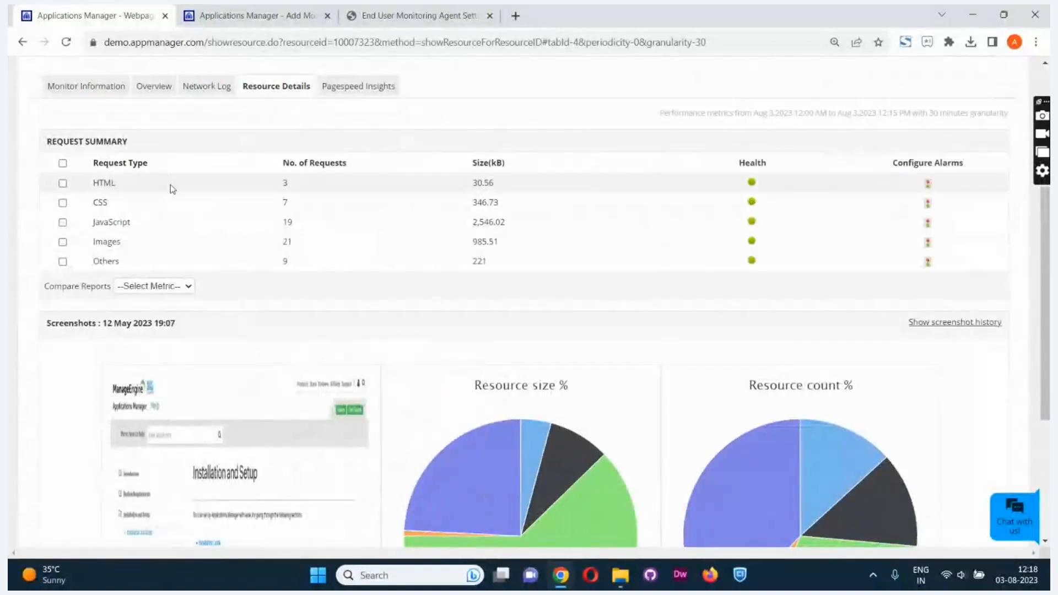
scroll(131, 325, down, 1)
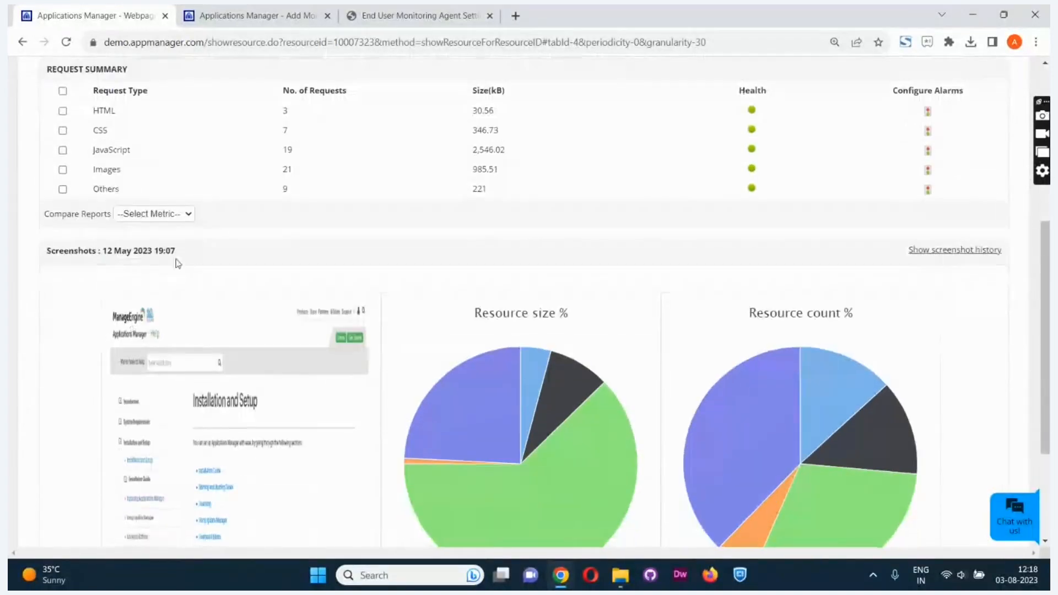
scroll(226, 330, down, 3)
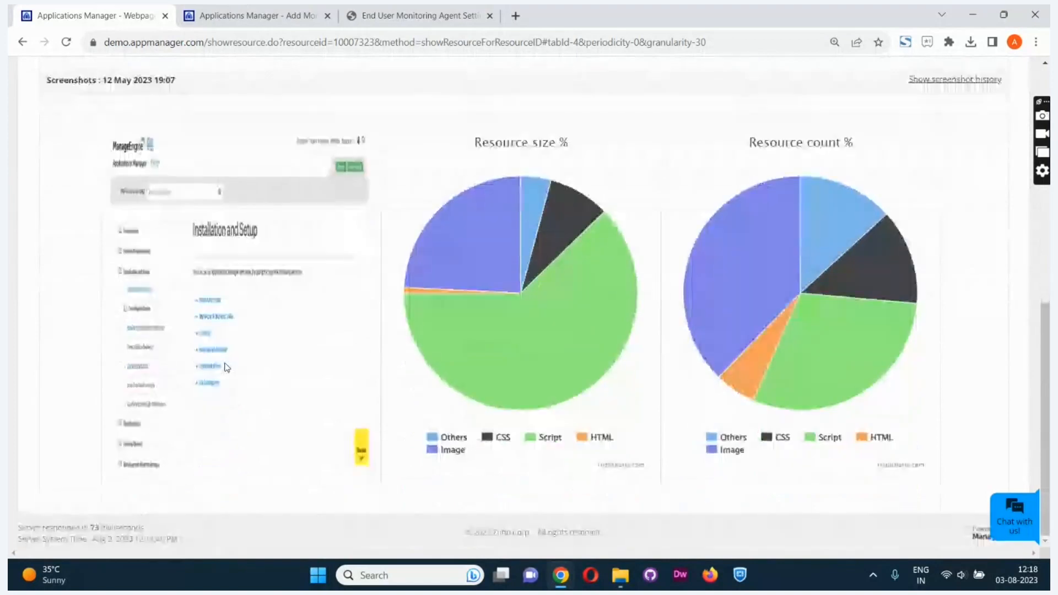
scroll(223, 366, up, 5)
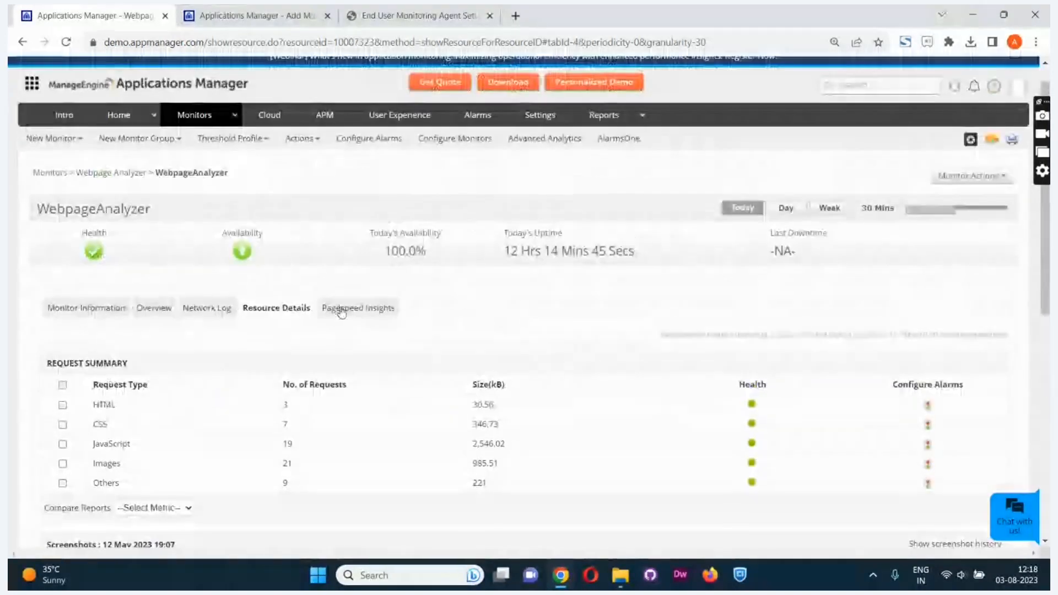
- Go through the Pagespeed Insights rules and expand the suggestions for Avoid bad requests and Enable compression
click(342, 312)
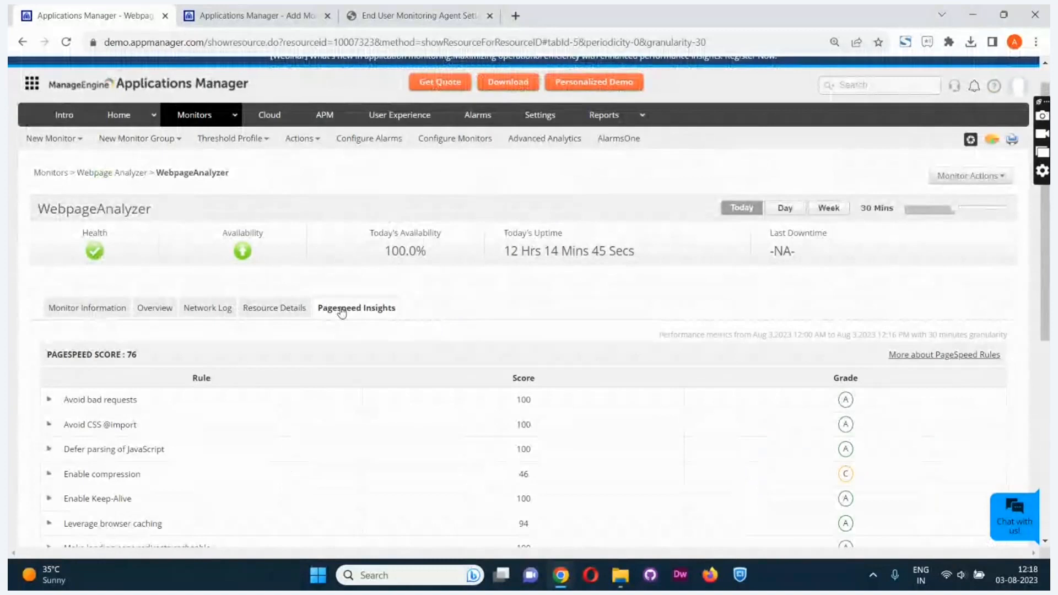
scroll(342, 312, down, 2)
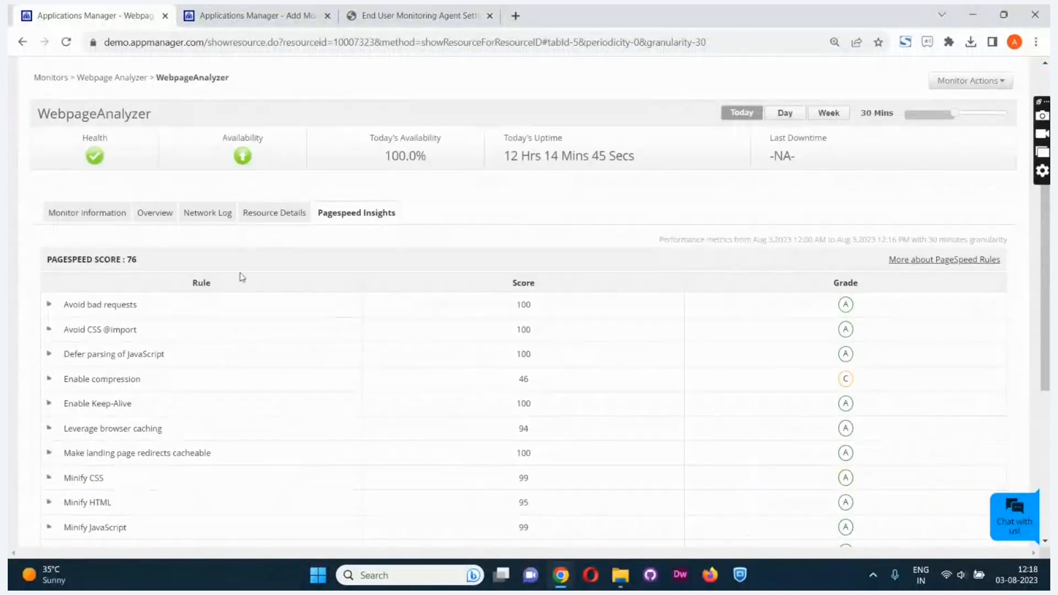
click(129, 309)
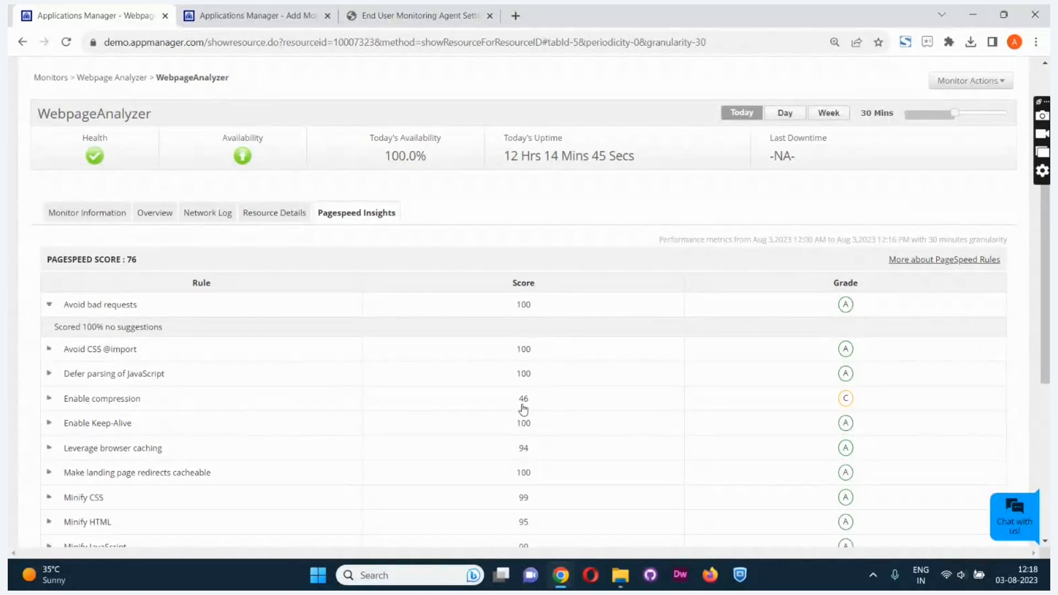
click(139, 401)
scroll(143, 419, down, 2)
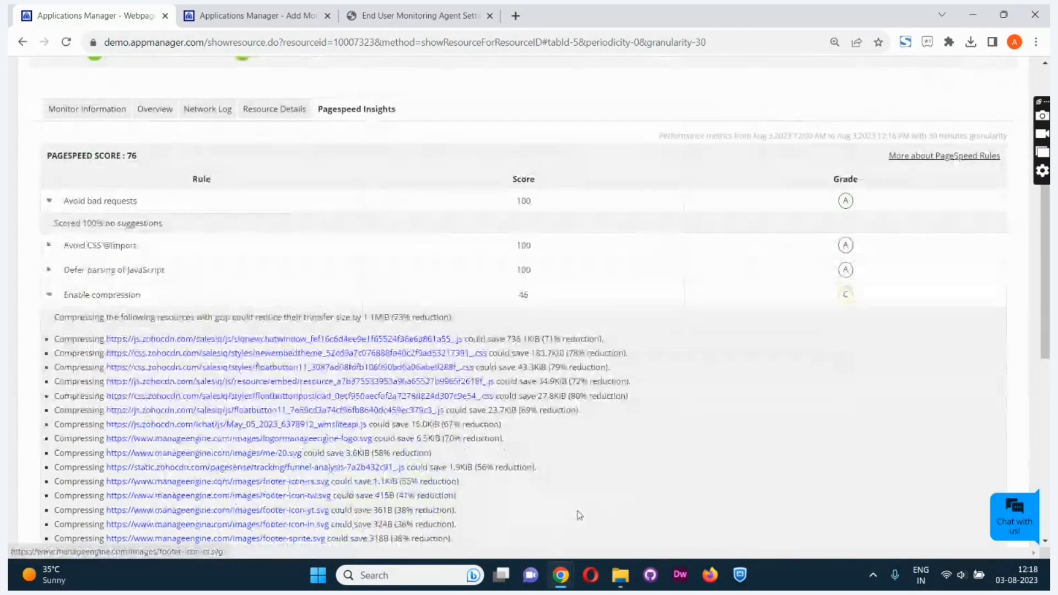
scroll(561, 477, down, 1)
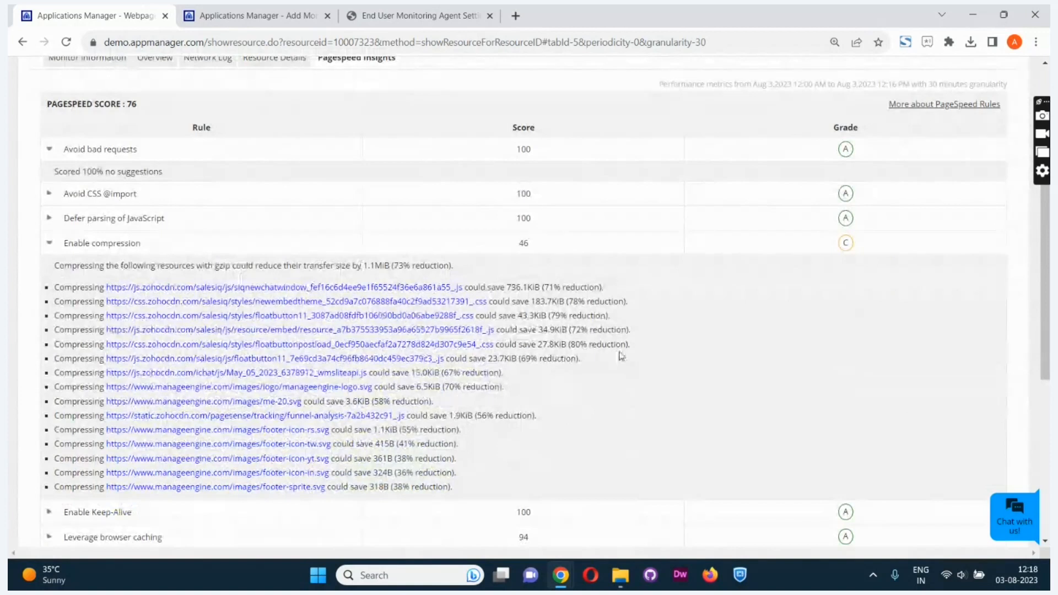
scroll(620, 353, down, 2)
scroll(155, 189, up, 3)
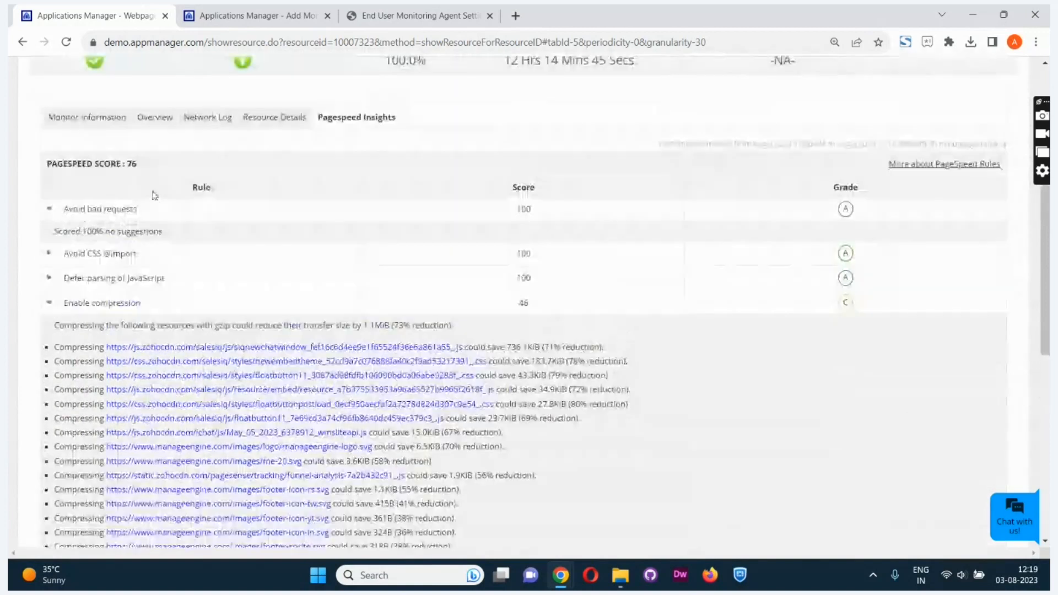
click(56, 312)
click(56, 313)
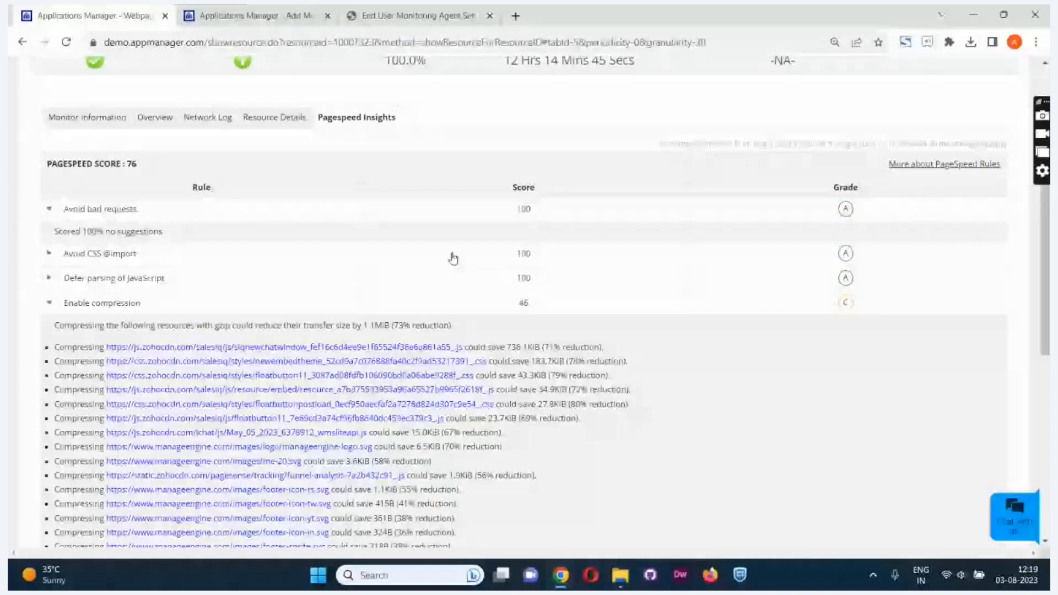
key(alt+Tab)
key(alt+Tab)
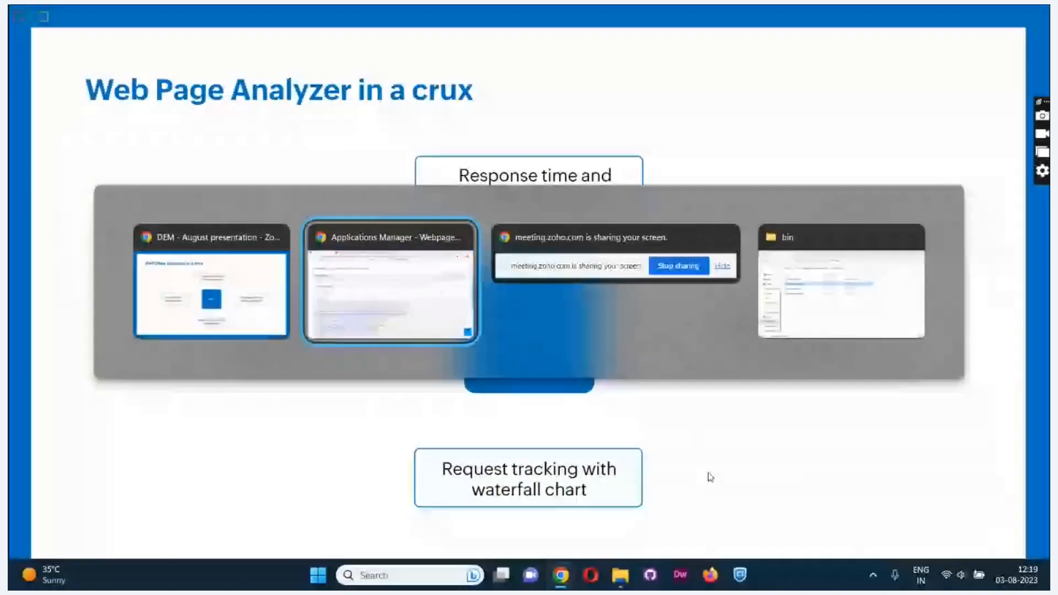
- Open the form for adding a new SSL Certificate Monitor from the Web Server/Services category
mouse_move(80, 171)
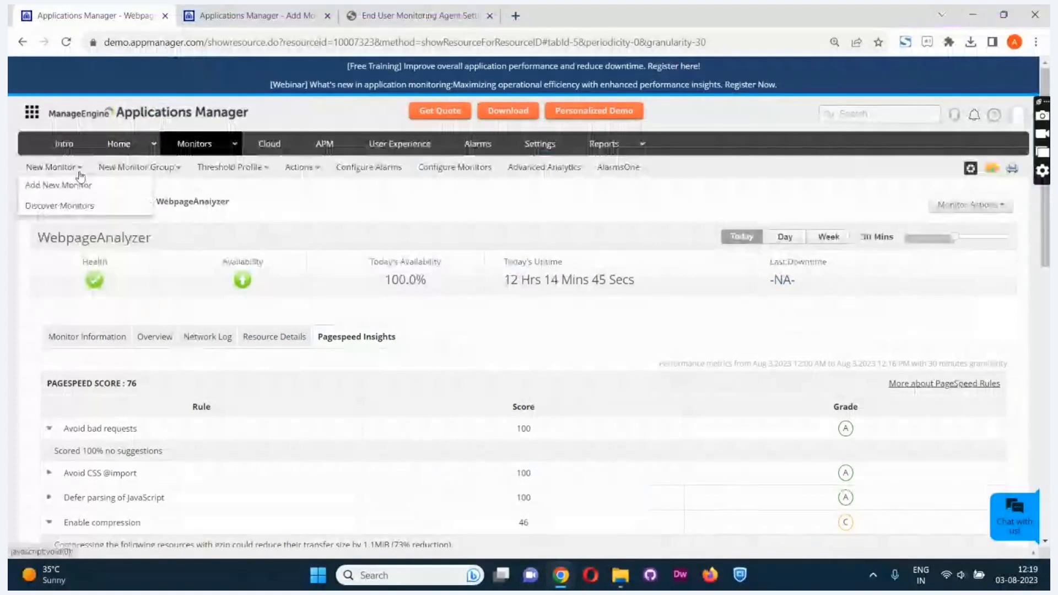
click(81, 189)
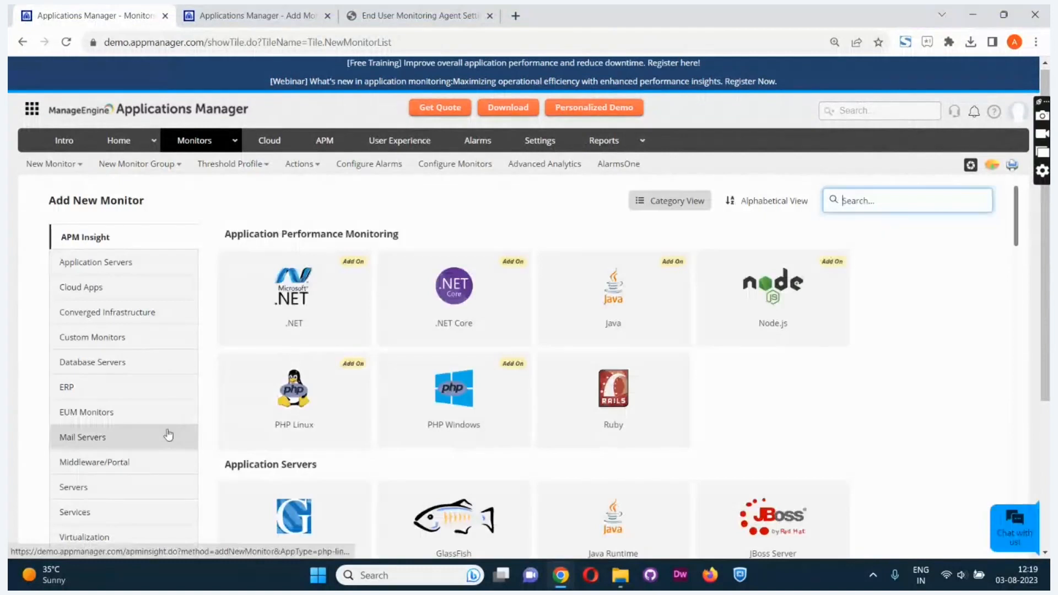
click(165, 536)
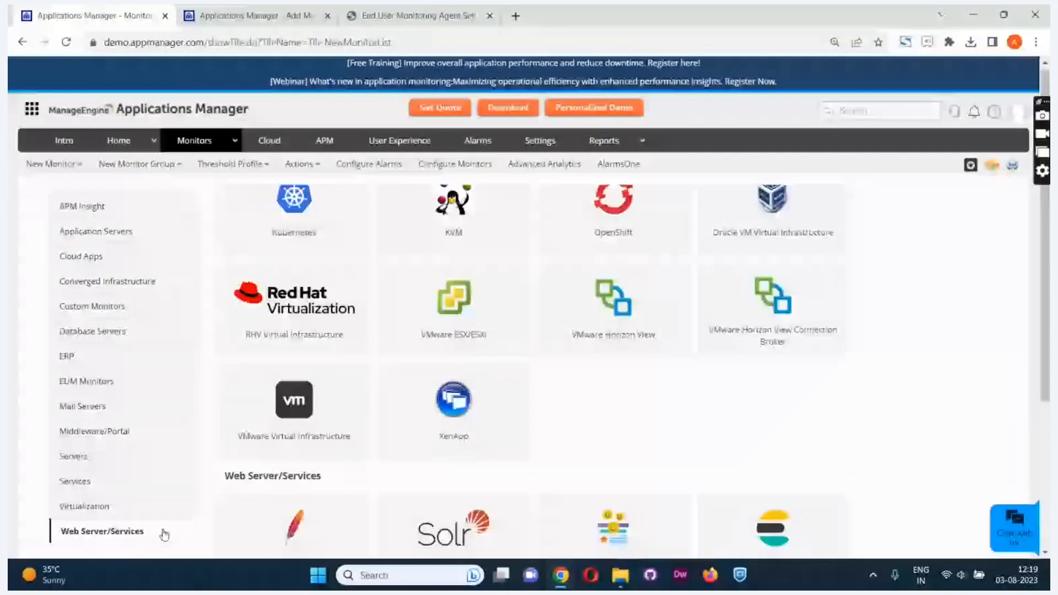
scroll(673, 407, down, 3)
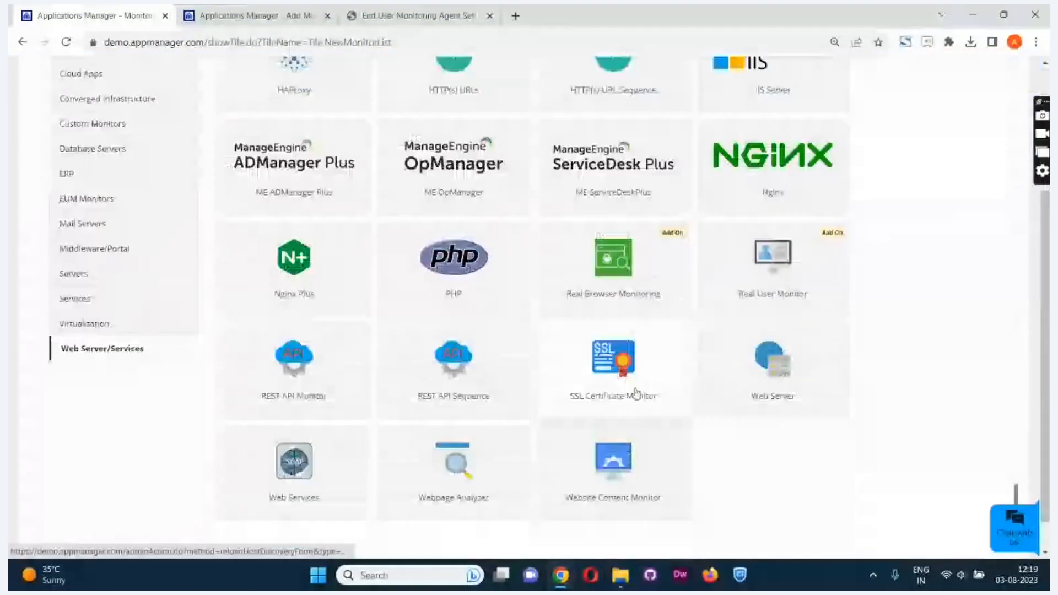
click(636, 393)
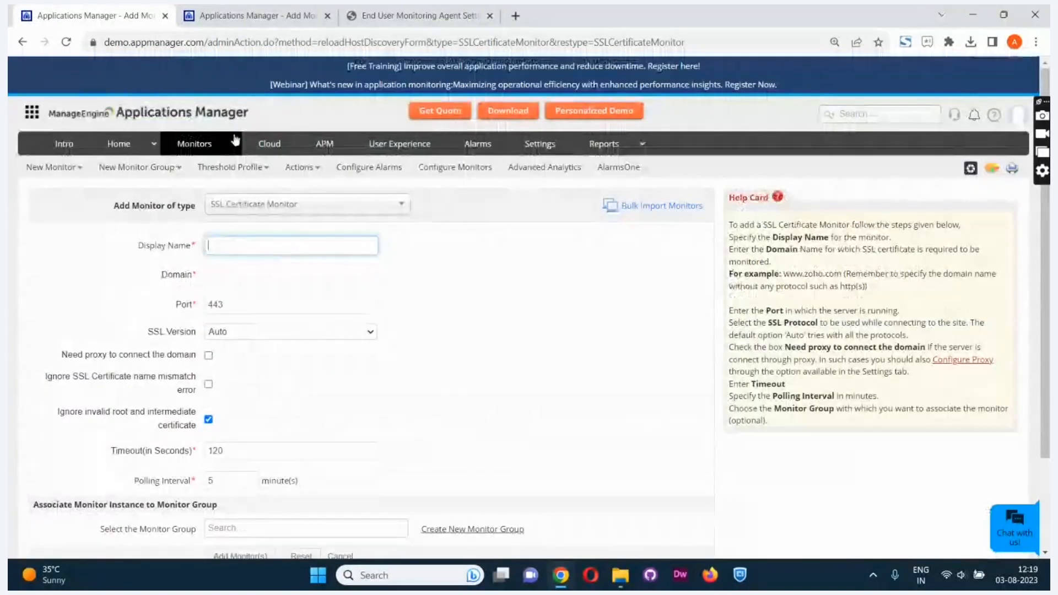
- Open the existing SSL Certificate monitor from the category view and review its availability history, issuer and validity details
click(228, 144)
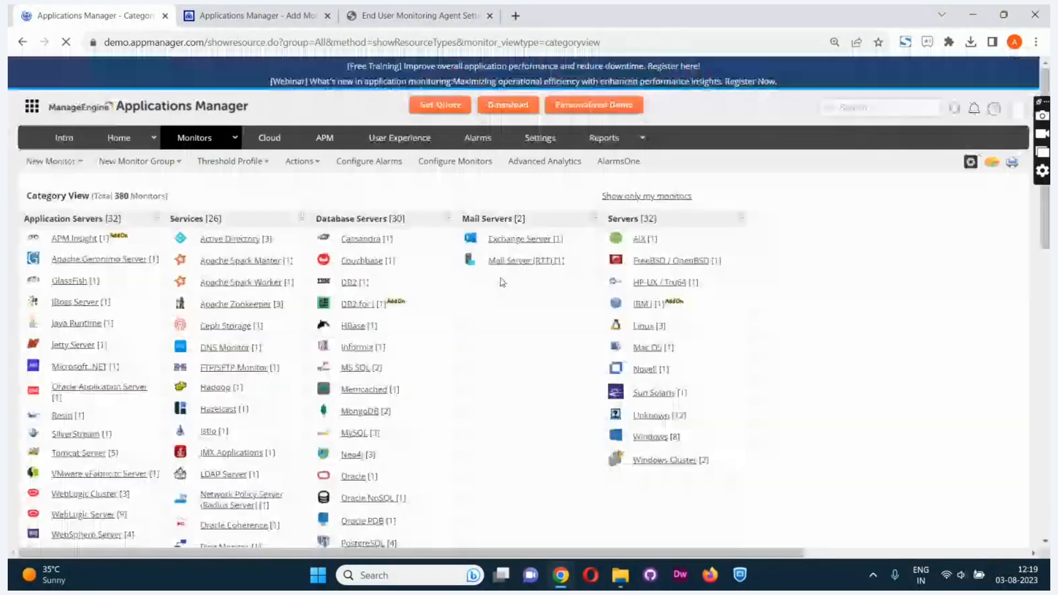
scroll(567, 378, down, 4)
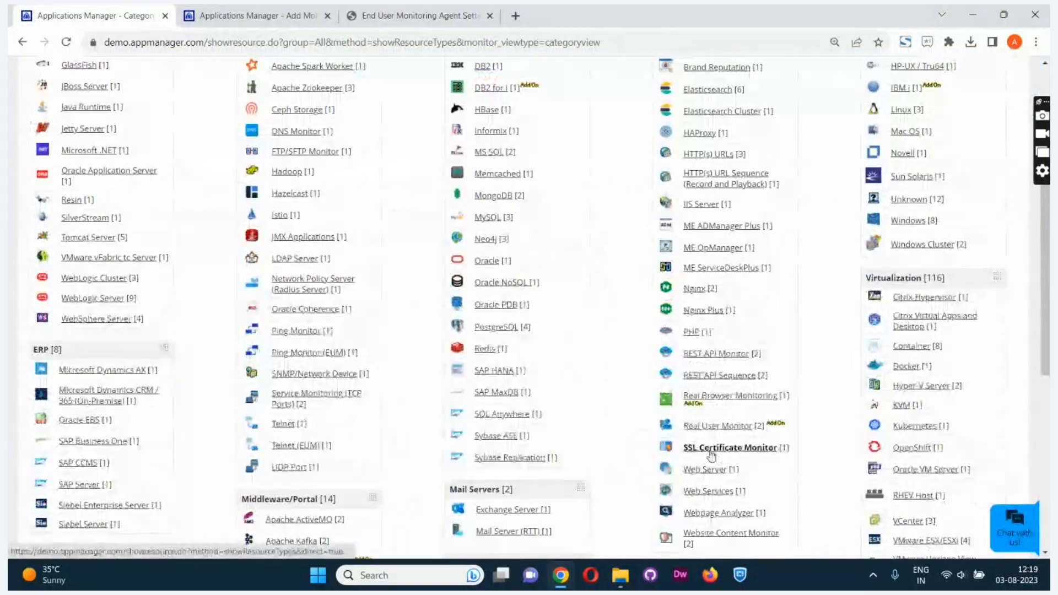
click(712, 449)
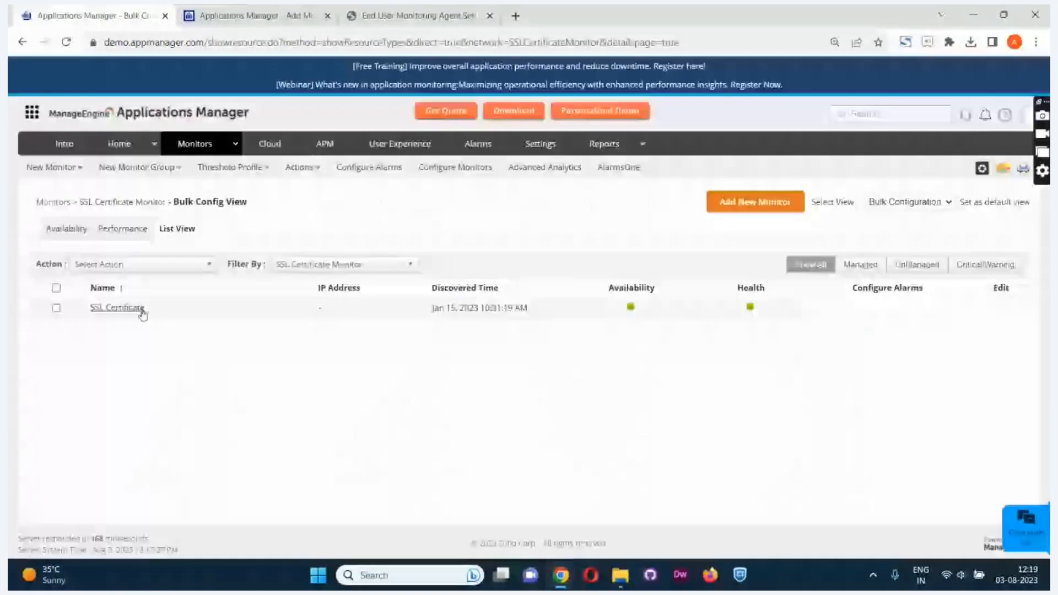
click(142, 314)
scroll(130, 312, down, 6)
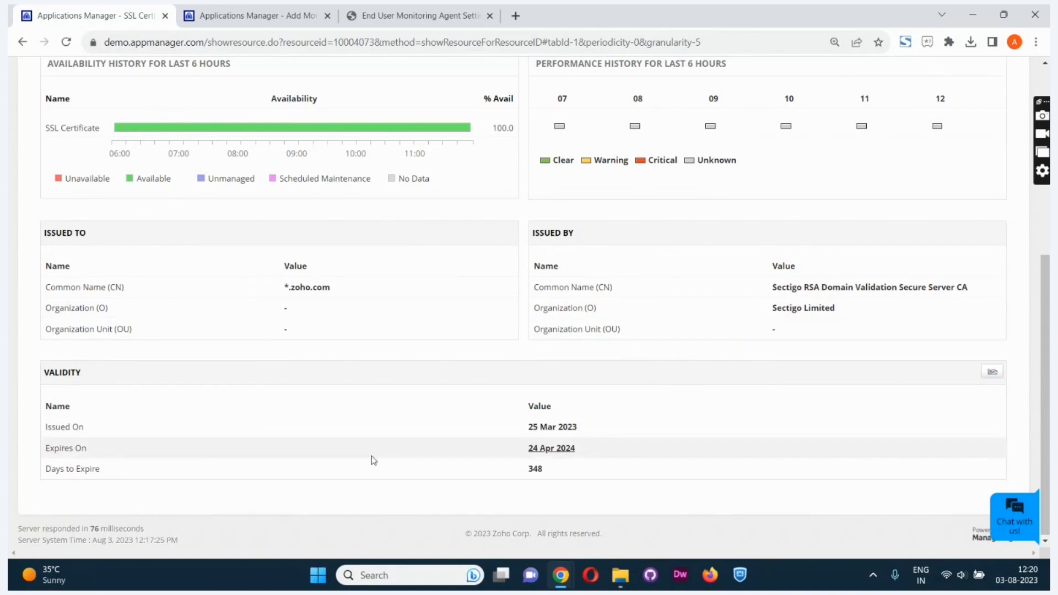
- Show the history data for the certificate's Days to Expire, close it, and review the performance overview again
click(537, 474)
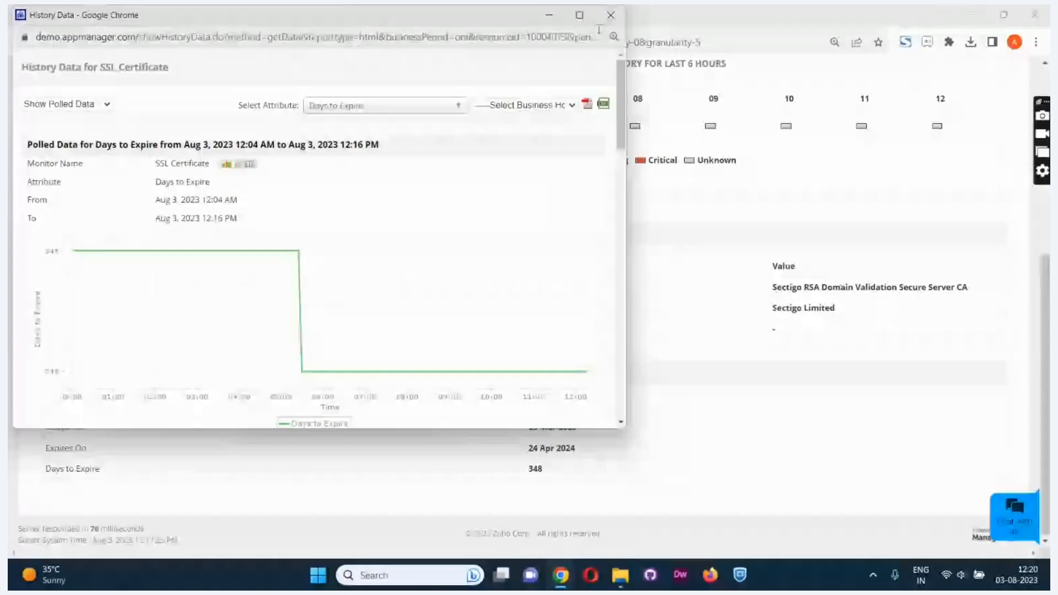
click(611, 15)
scroll(414, 150, up, 6)
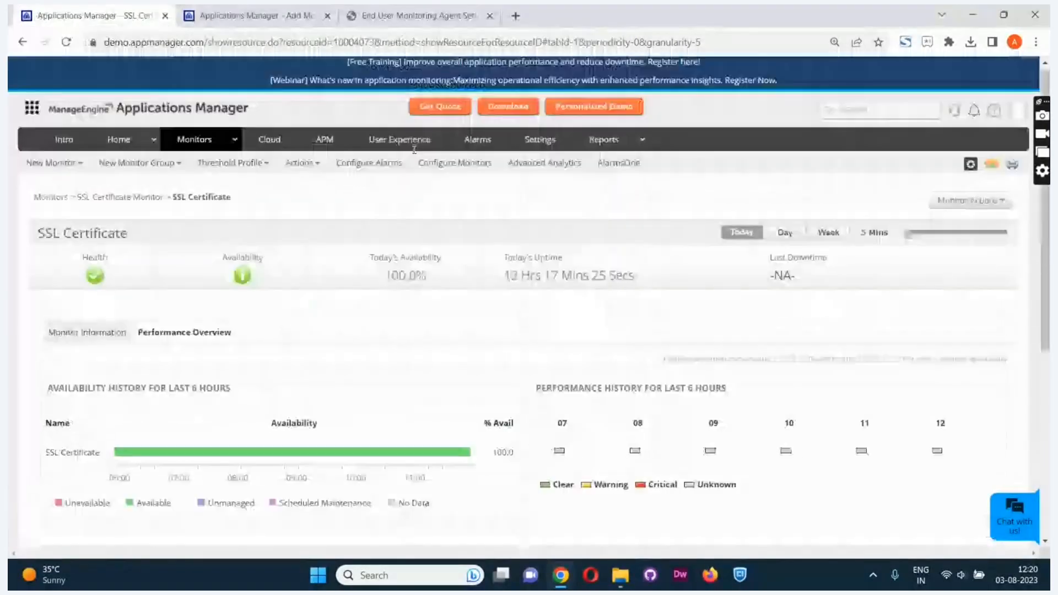
scroll(322, 275, down, 6)
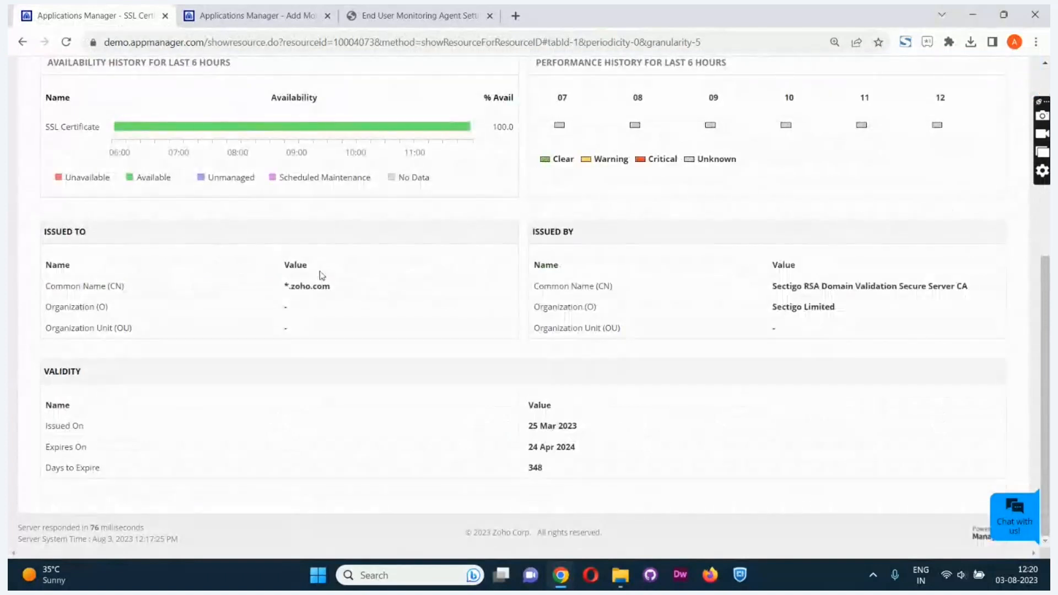
- Switch to the DEM - August presentation and advance to the Quick Recap slide
key(alt+Tab)
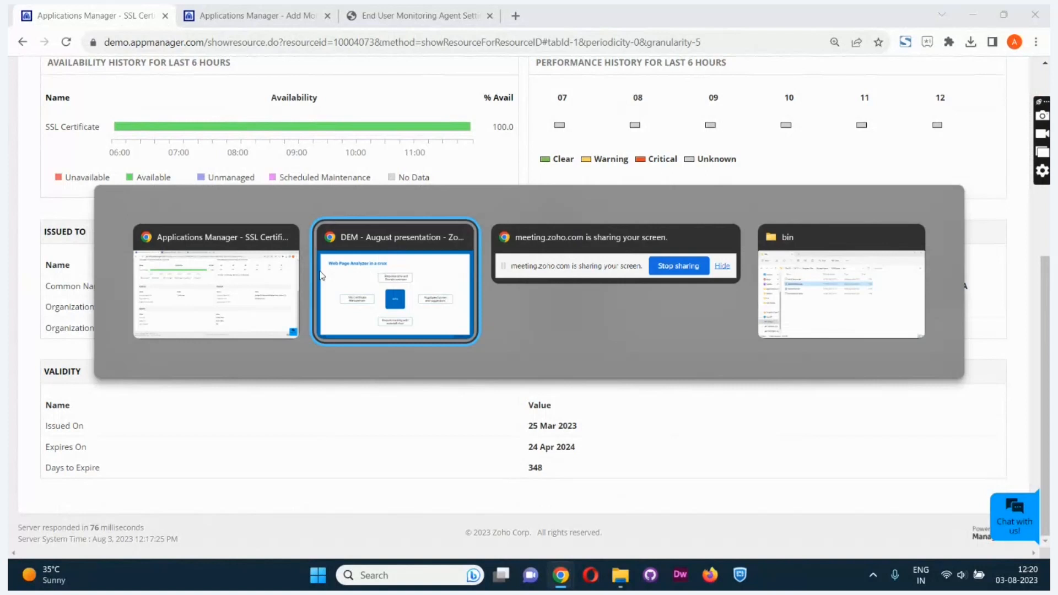
click(323, 275)
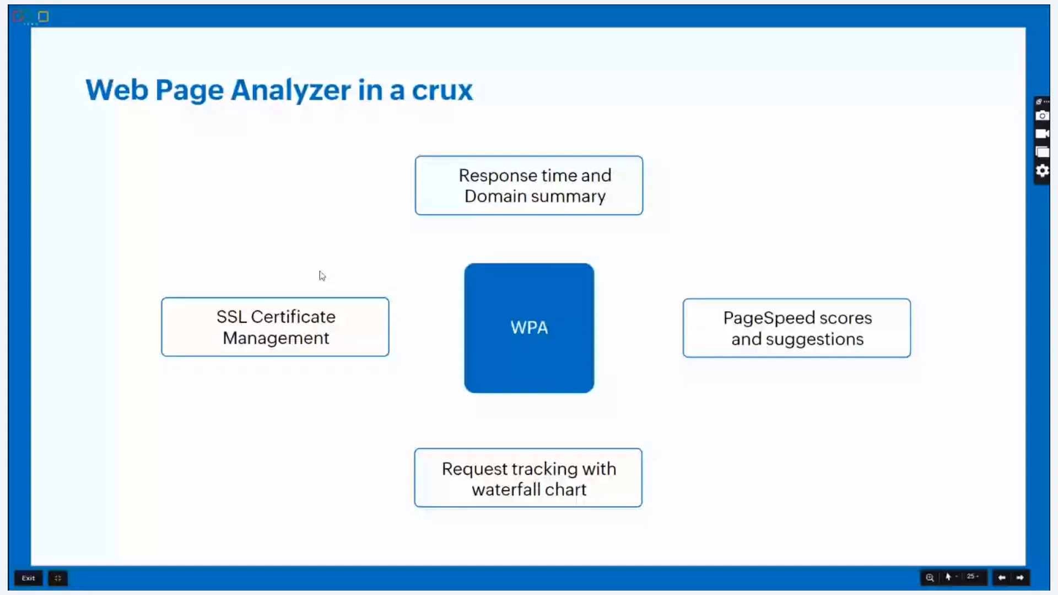
key(Right)
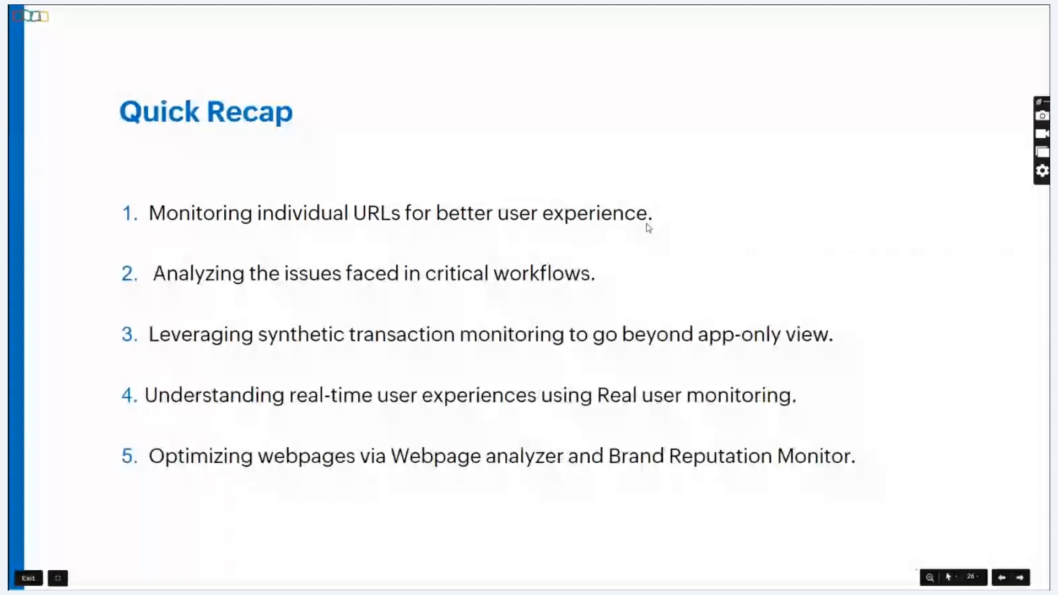